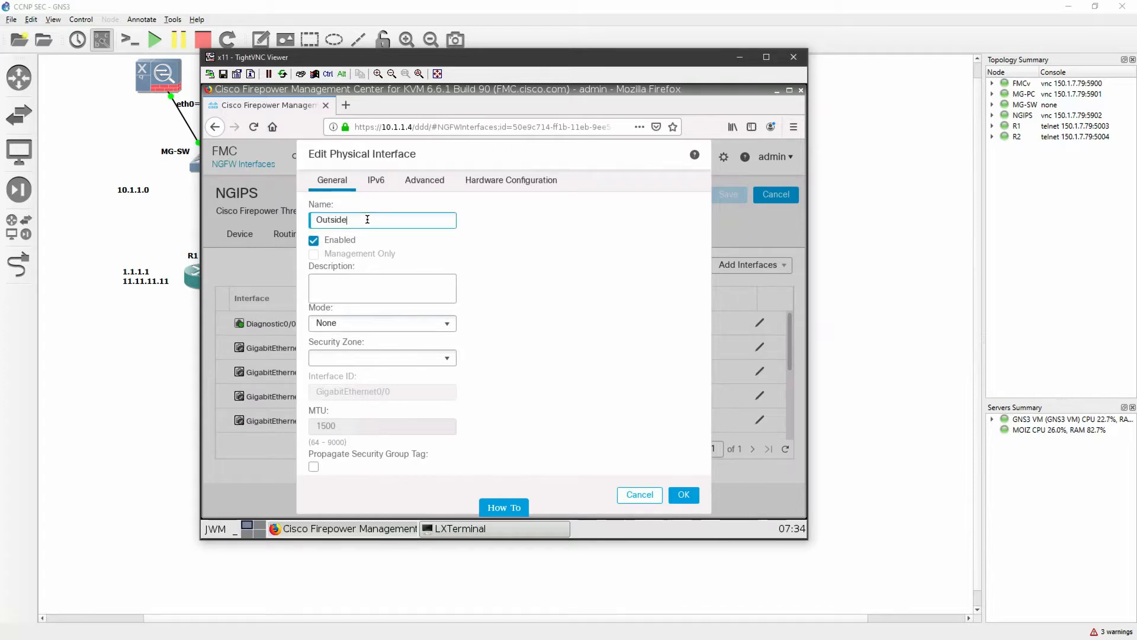
Try to create a new security zone named Outside for the GigabitEthernet0/0 interface
click(418, 363)
click(384, 390)
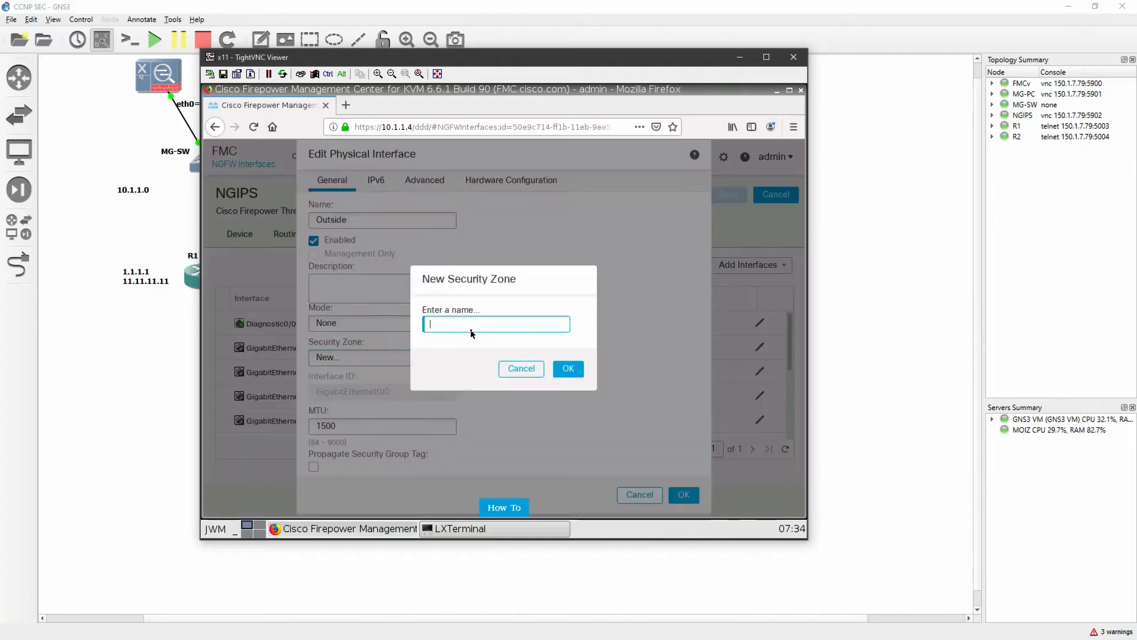
text(Outside)
click(570, 368)
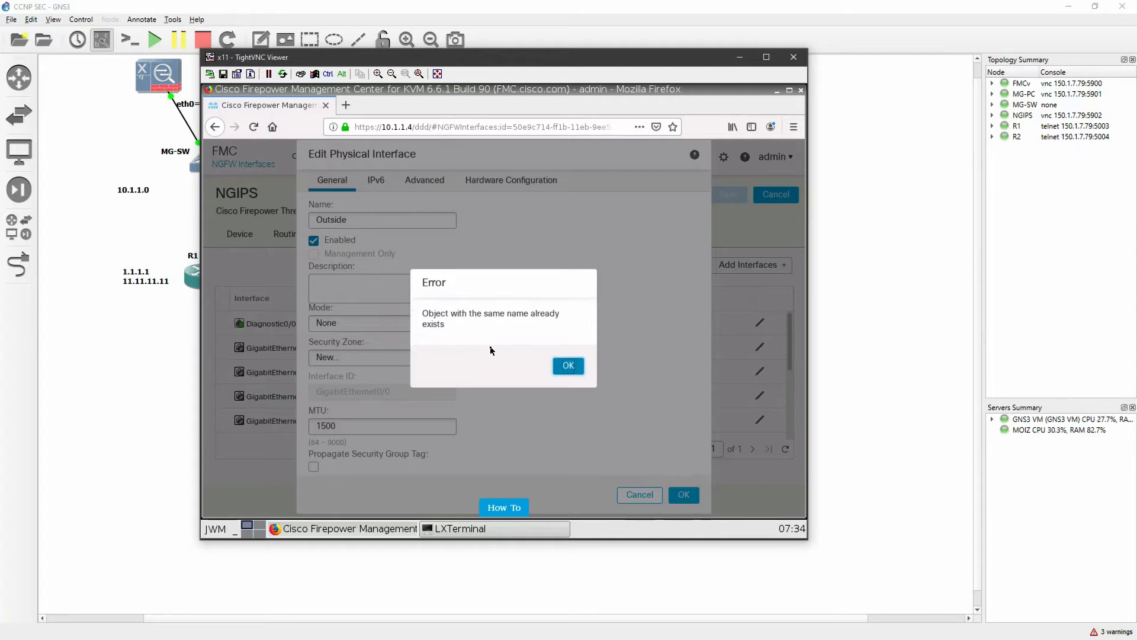
click(570, 367)
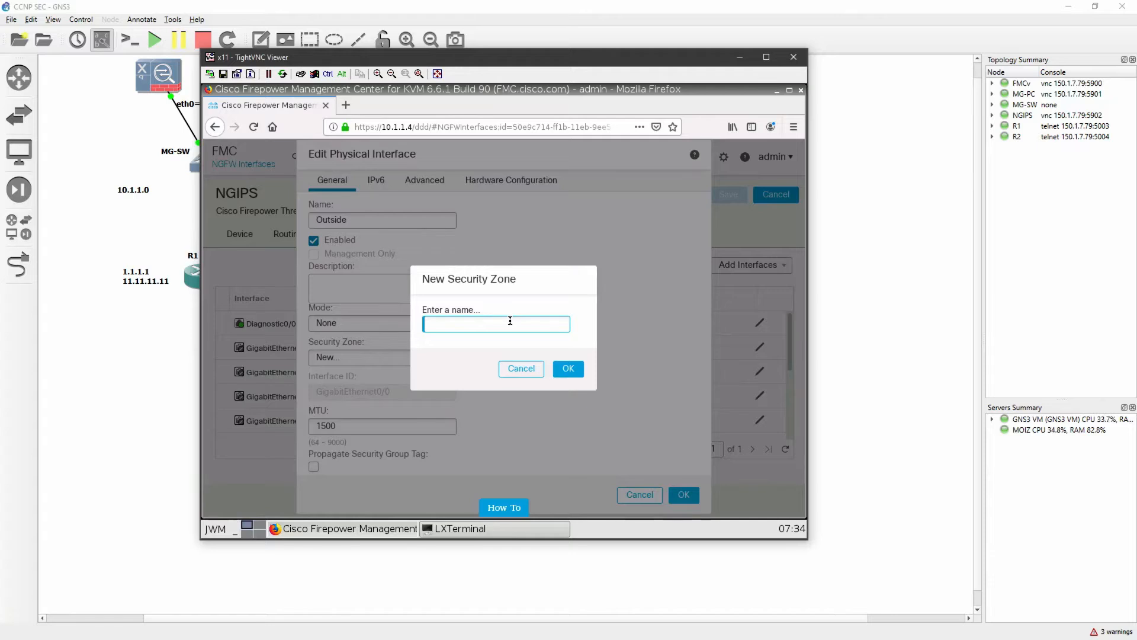
Name the new security zone Outside-IN and create it
text(Outside-IN)
click(564, 368)
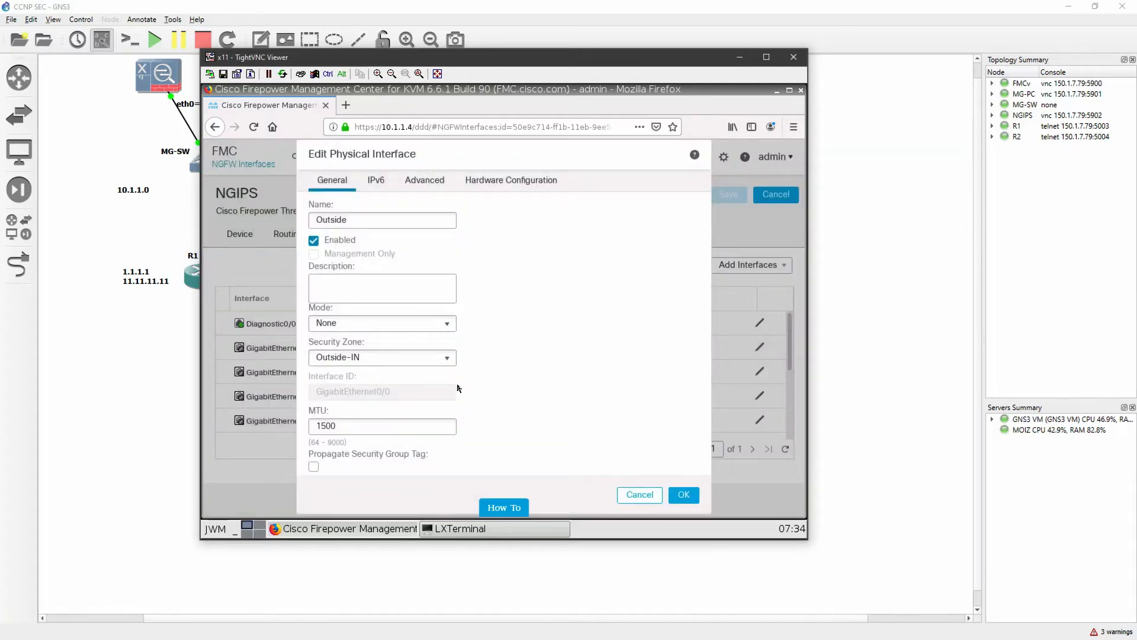
Review the interface's IPv6, Advanced and Hardware Configuration settings and return to its general settings
click(376, 183)
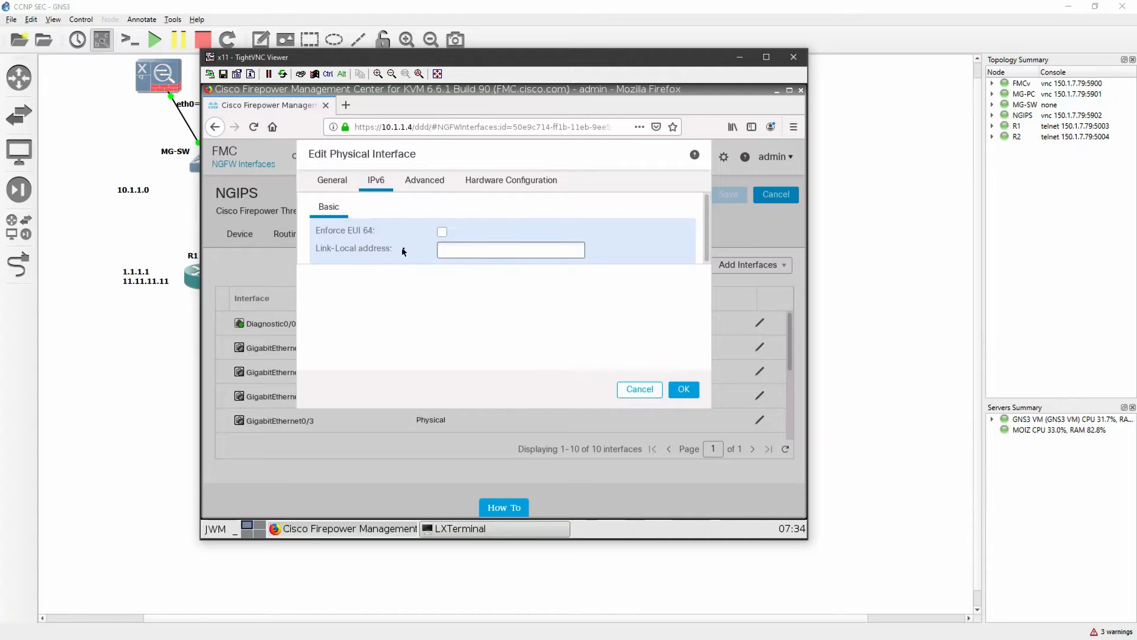
click(325, 251)
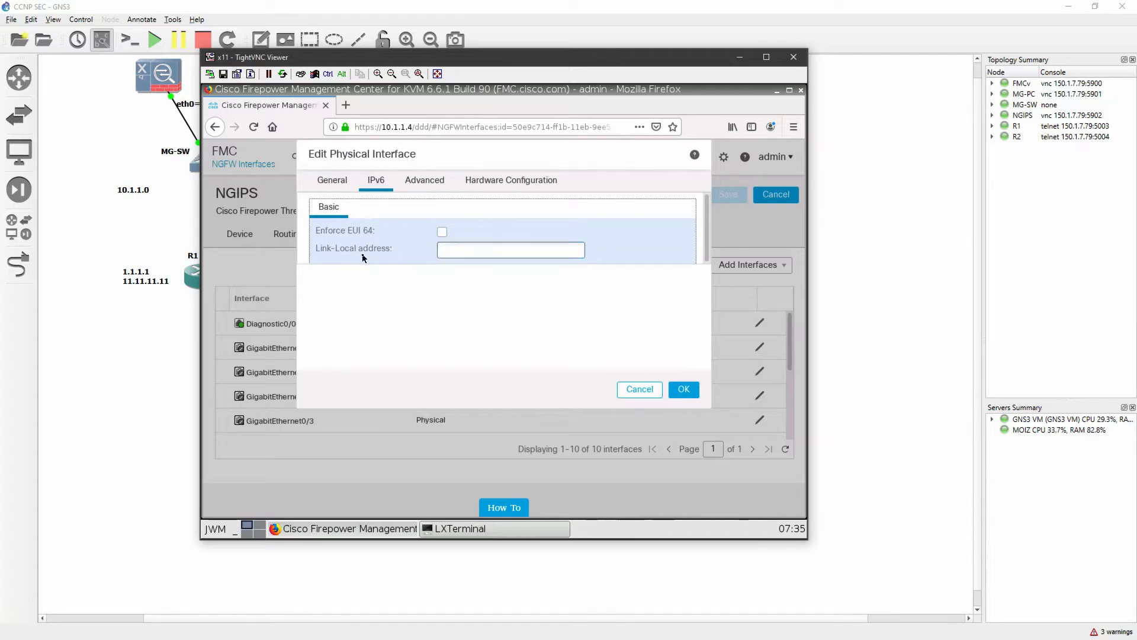
click(416, 183)
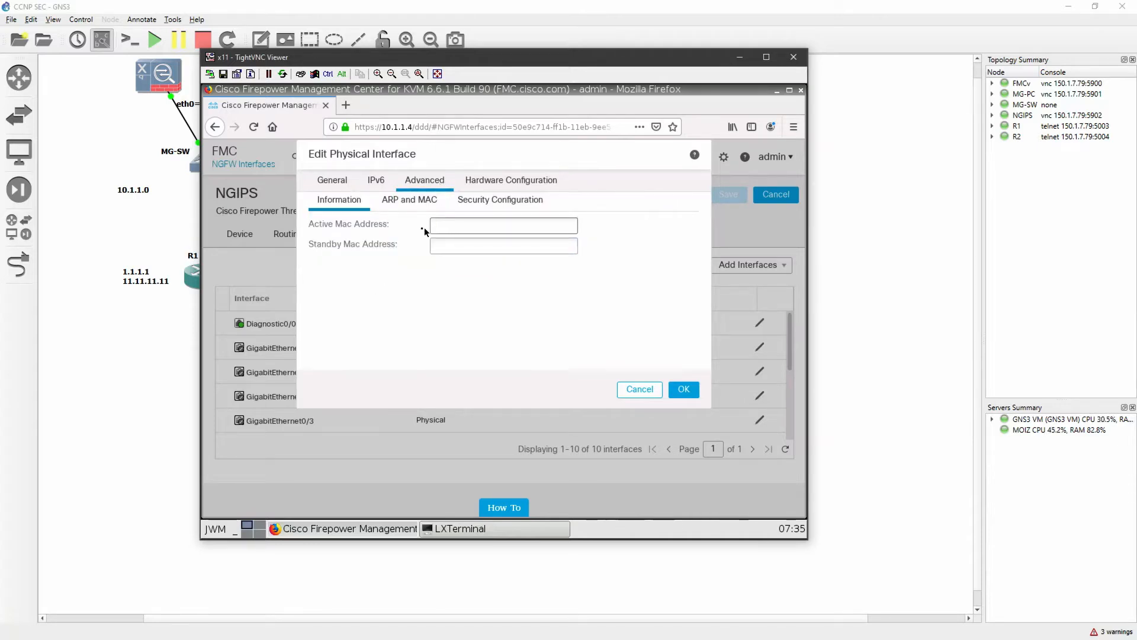
click(507, 186)
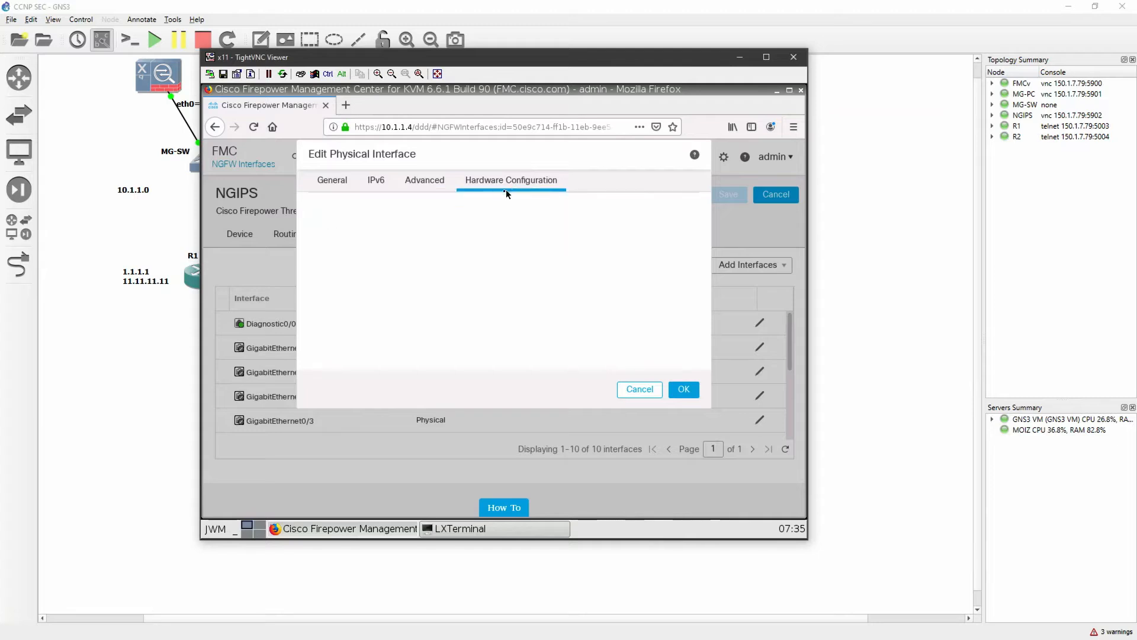
click(332, 181)
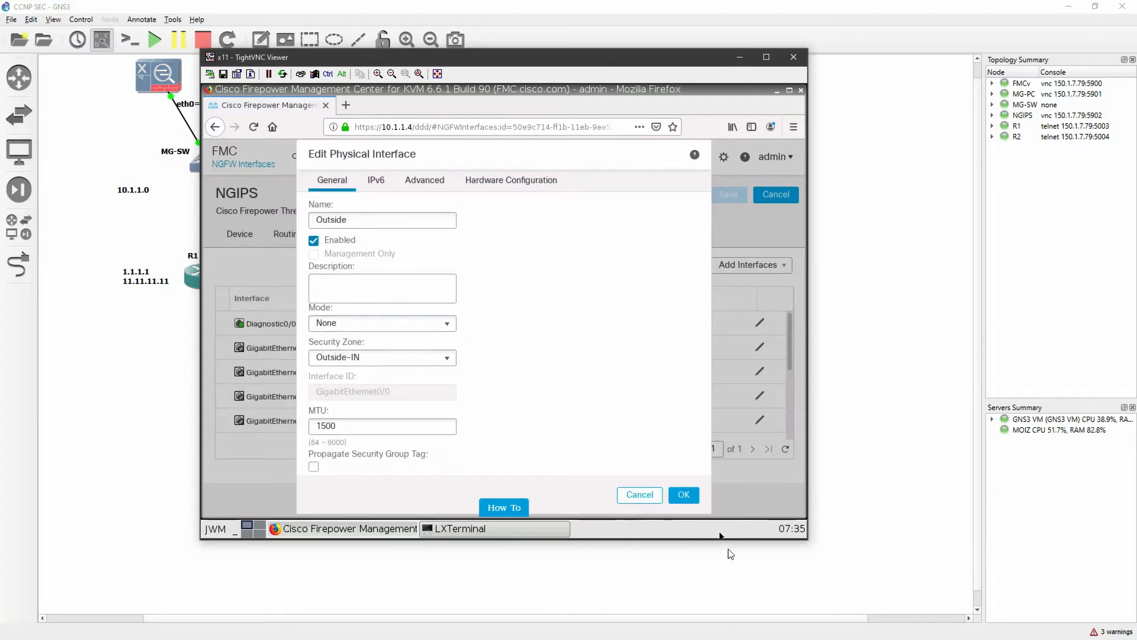
Choose None as the mode for GigabitEthernet0/0 and apply the interface settings
click(356, 327)
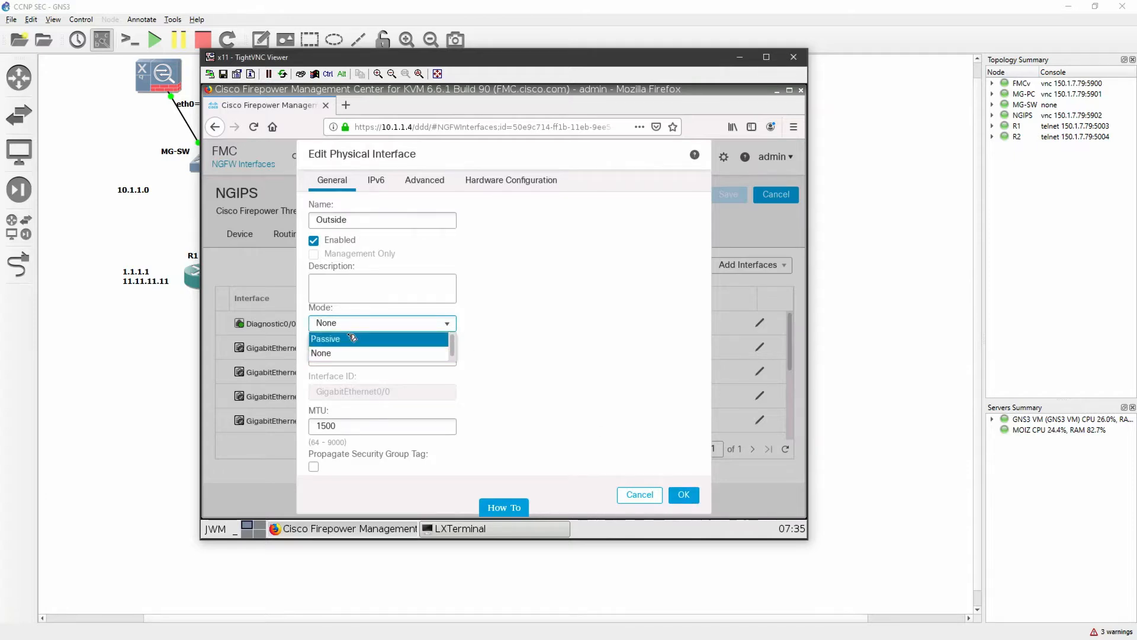
scroll(361, 342, down, 1)
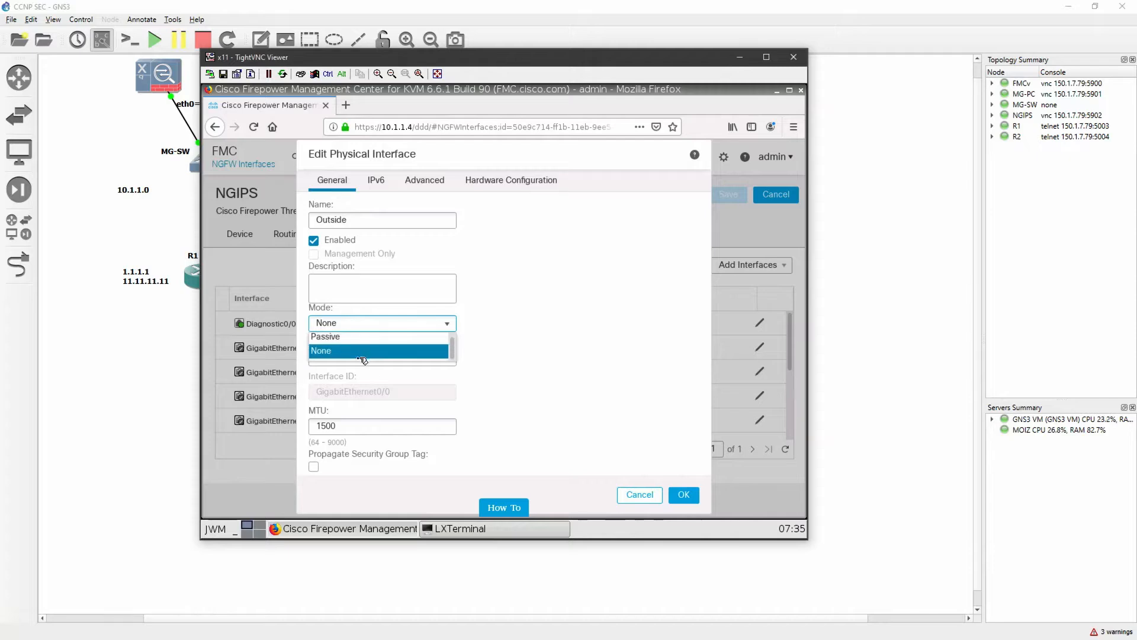
click(515, 342)
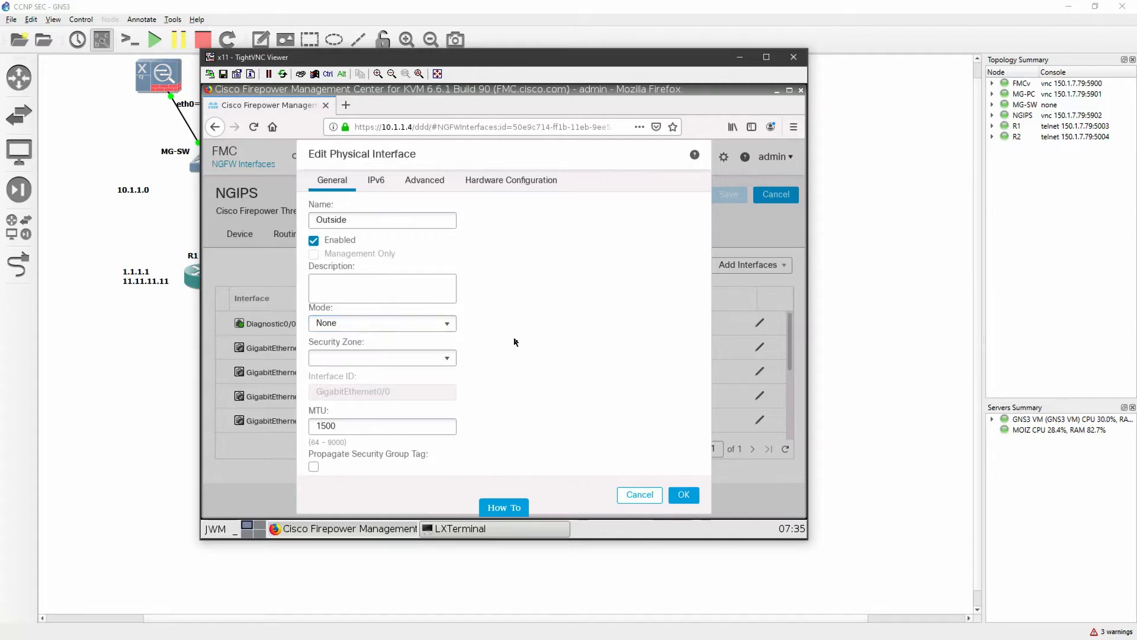
click(692, 499)
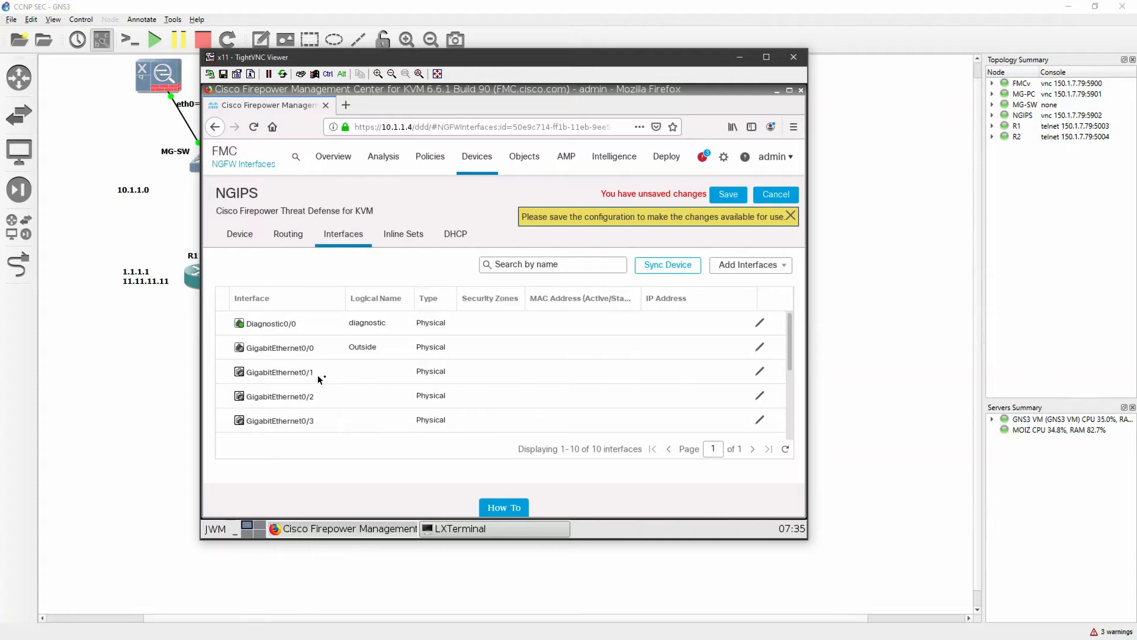
Enable the GigabitEthernet0/1 interface and name it Inside
click(760, 371)
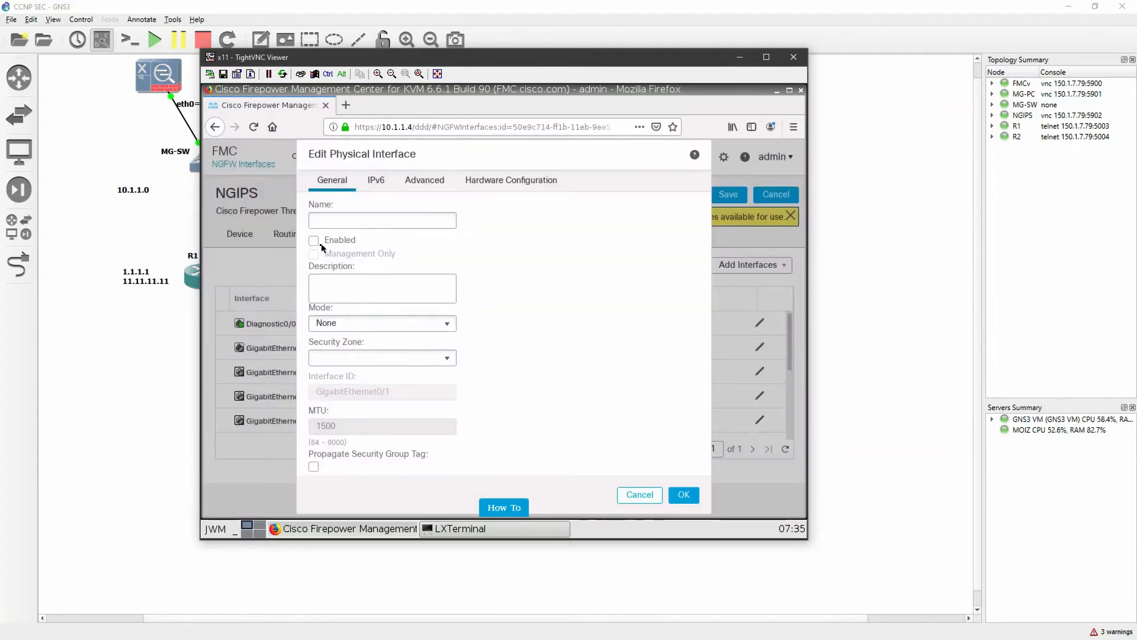
click(314, 240)
click(386, 216)
text(Inside)
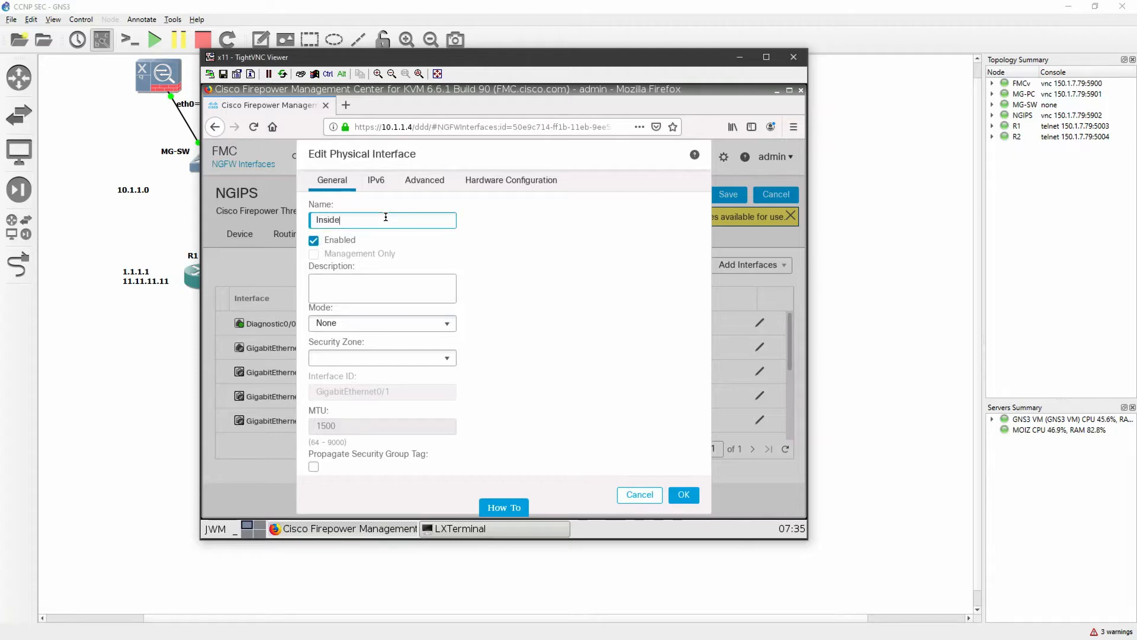
Create a new security zone named Inside-IN for the Inside interface and apply the interface settings
click(392, 357)
click(345, 402)
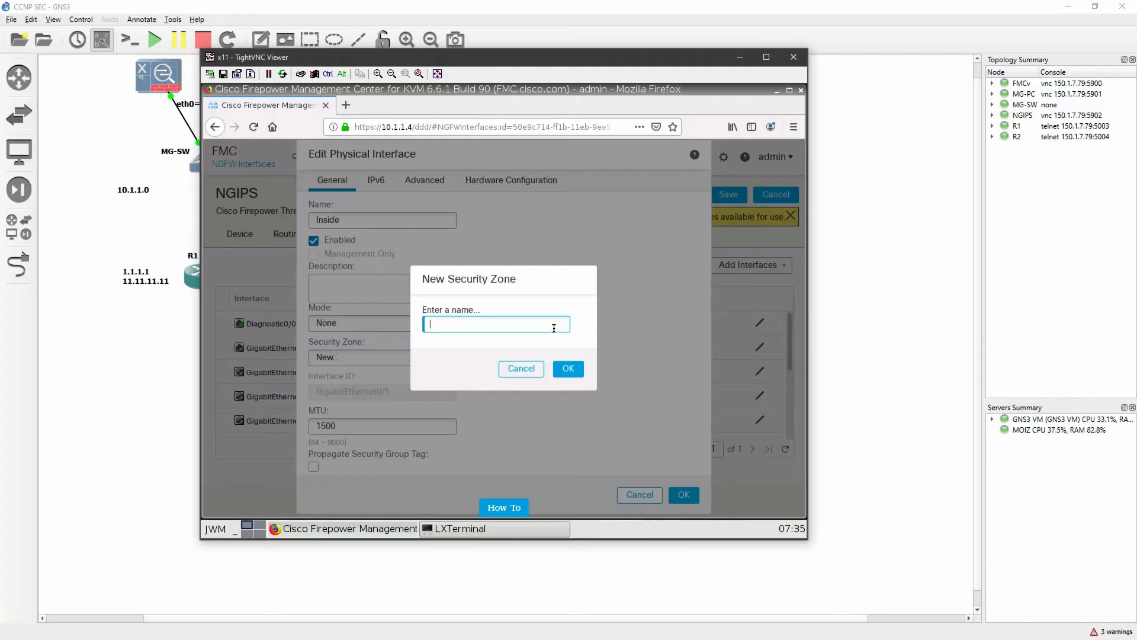
text(Inside-IN)
click(568, 368)
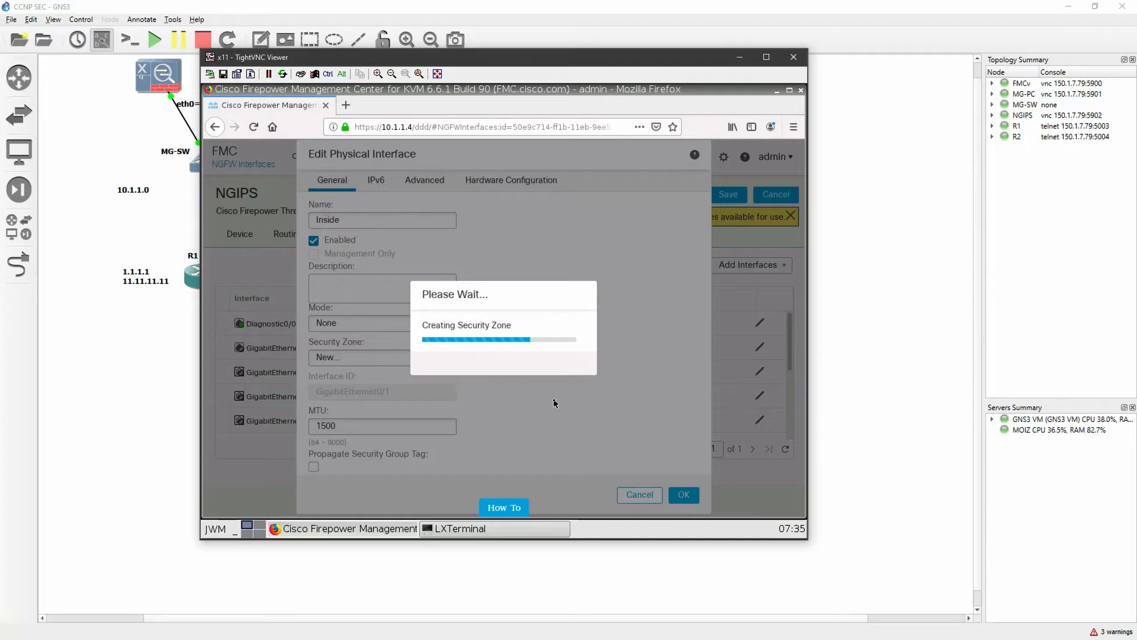
click(684, 495)
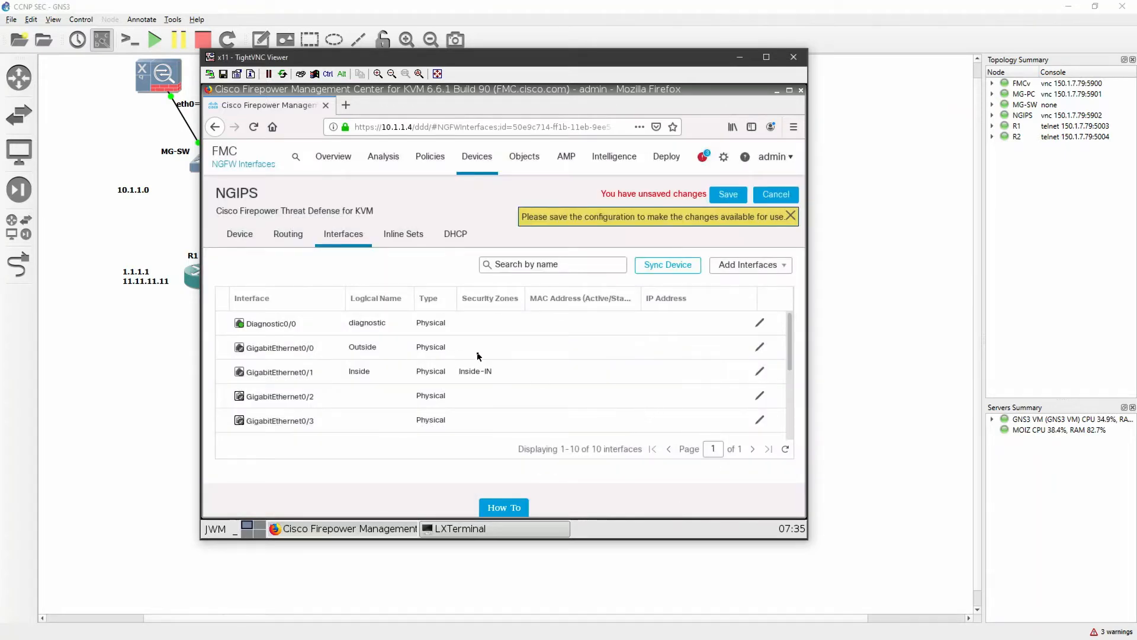
Assign the Outside-IN security zone to GigabitEthernet0/0 and save the device's interface configuration
click(760, 347)
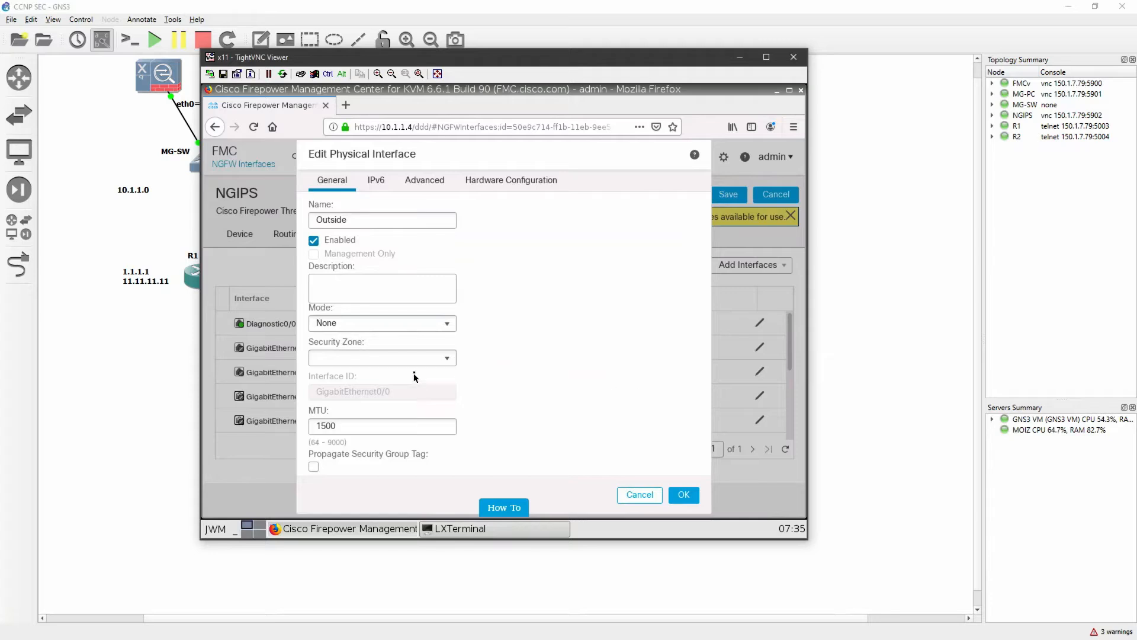
click(421, 357)
click(395, 401)
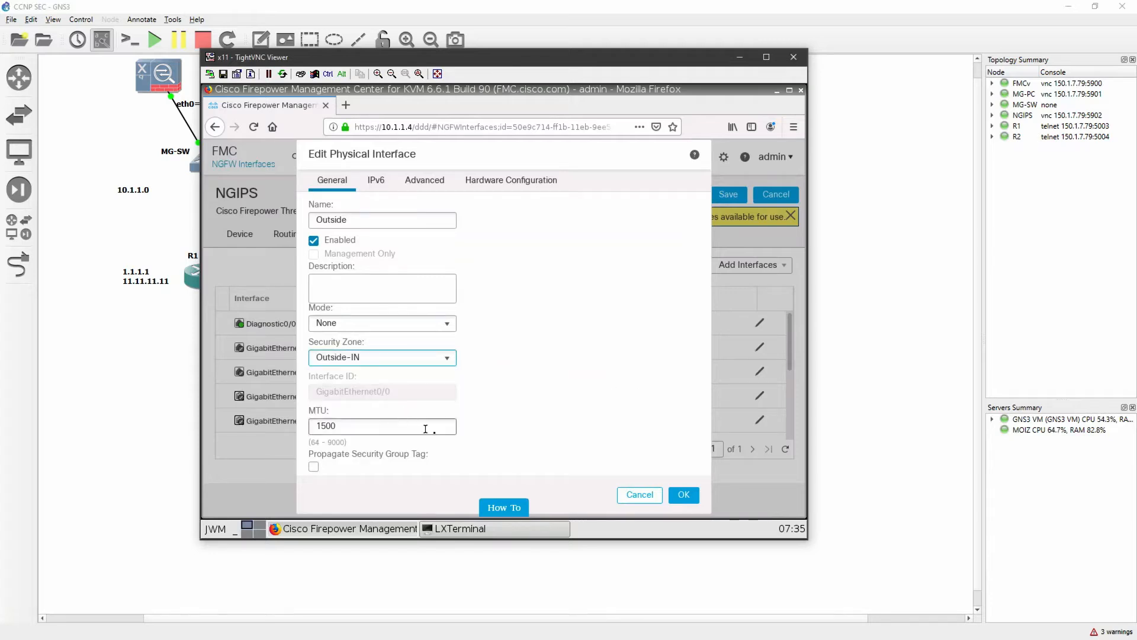
click(682, 494)
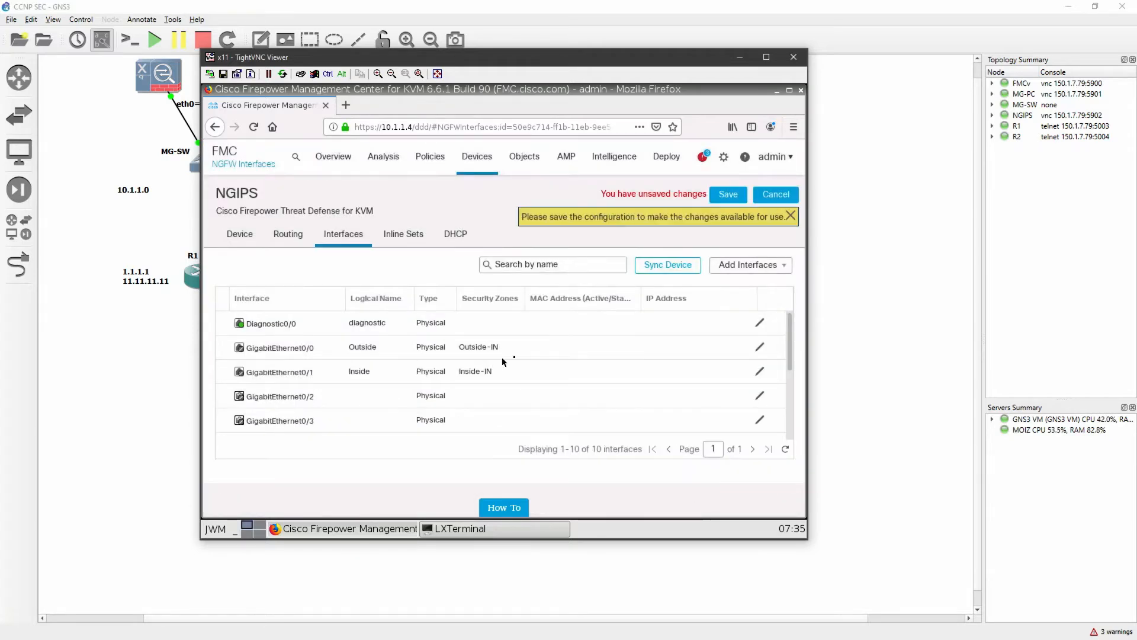
click(727, 194)
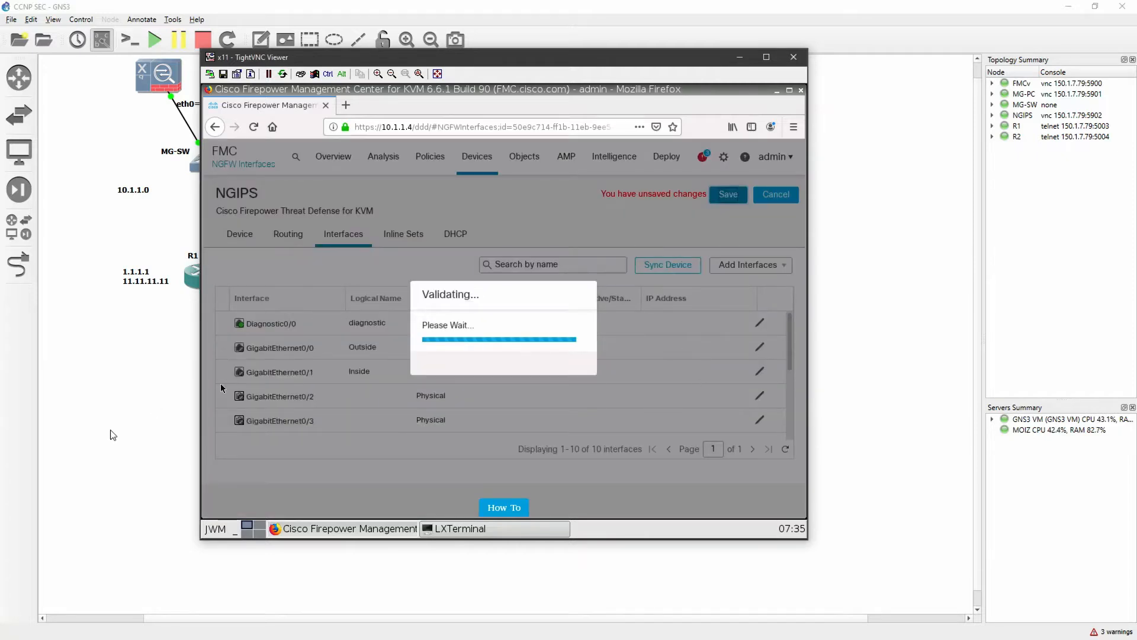
Switch to the GNS3 topology, examine the INSIDE and OUTSIDE links around NGIPS, and return to Firepower Management Center
click(125, 431)
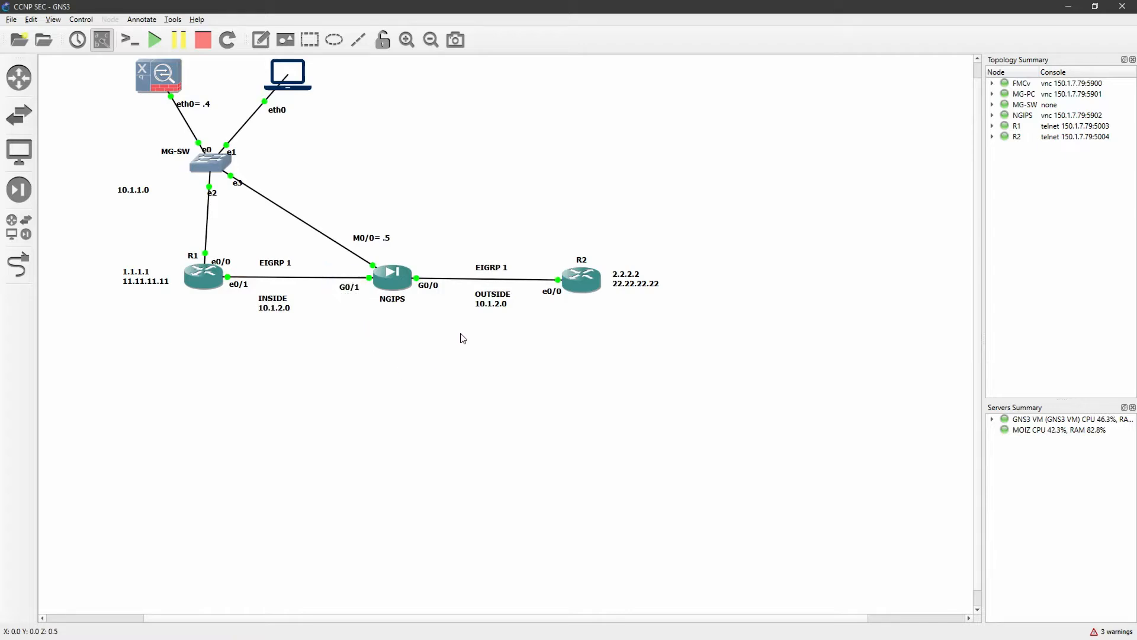
drag(244, 292, 313, 326)
drag(463, 285, 546, 331)
click(549, 346)
drag(319, 262, 451, 309)
click(434, 340)
key(alt+Tab)
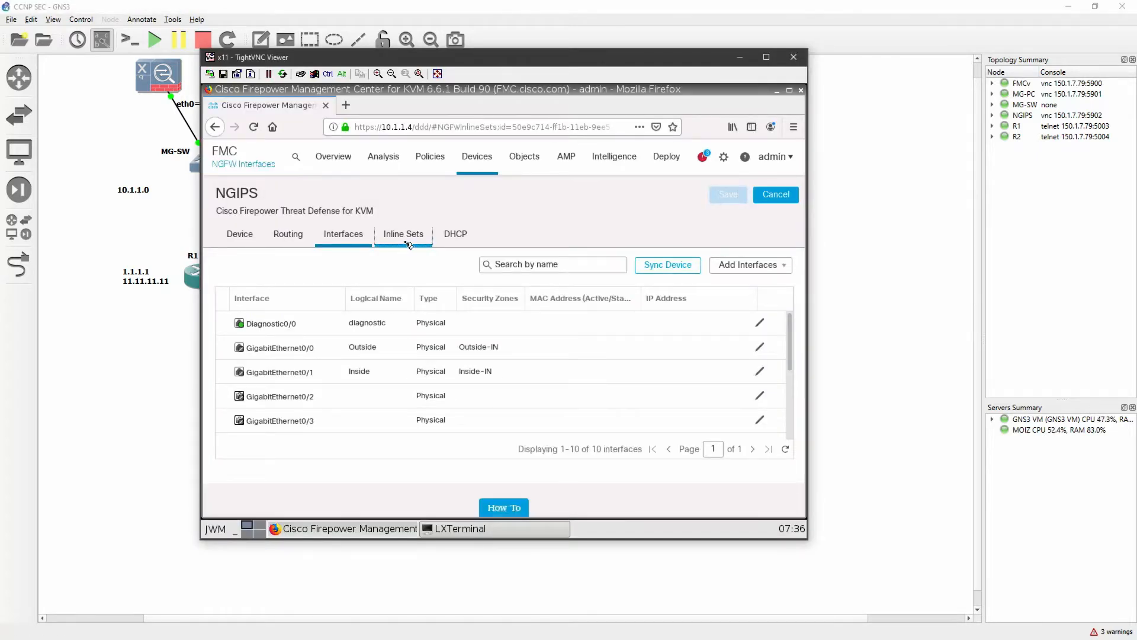
Start a new inline set named IN-PR on the NGIPS device and add the Outside<->Inside interface pair to it
click(408, 244)
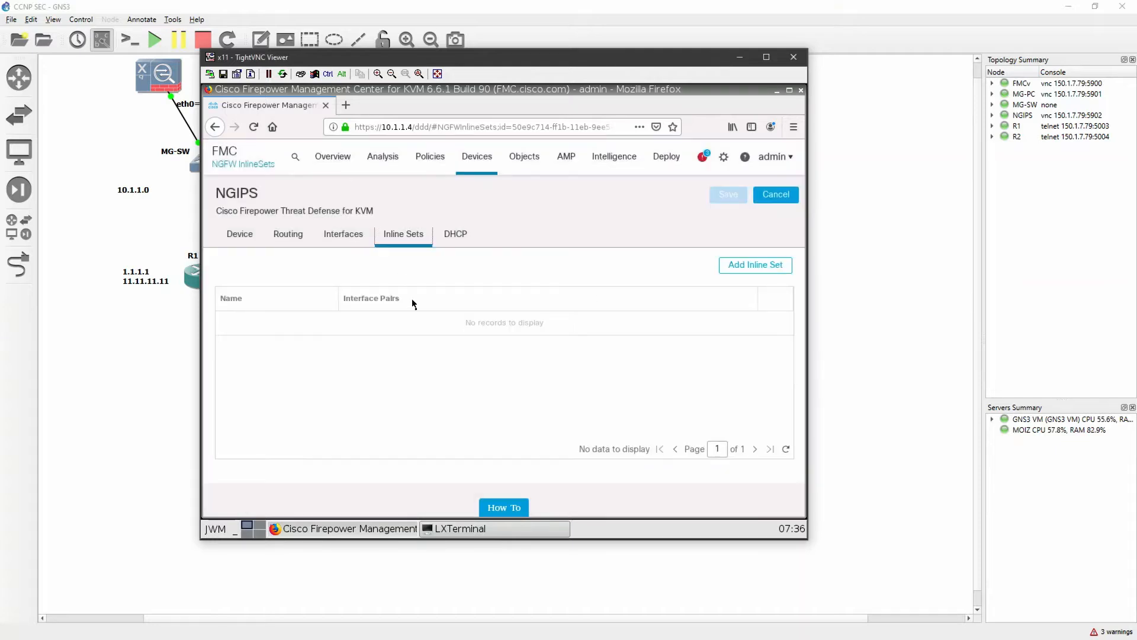
click(790, 266)
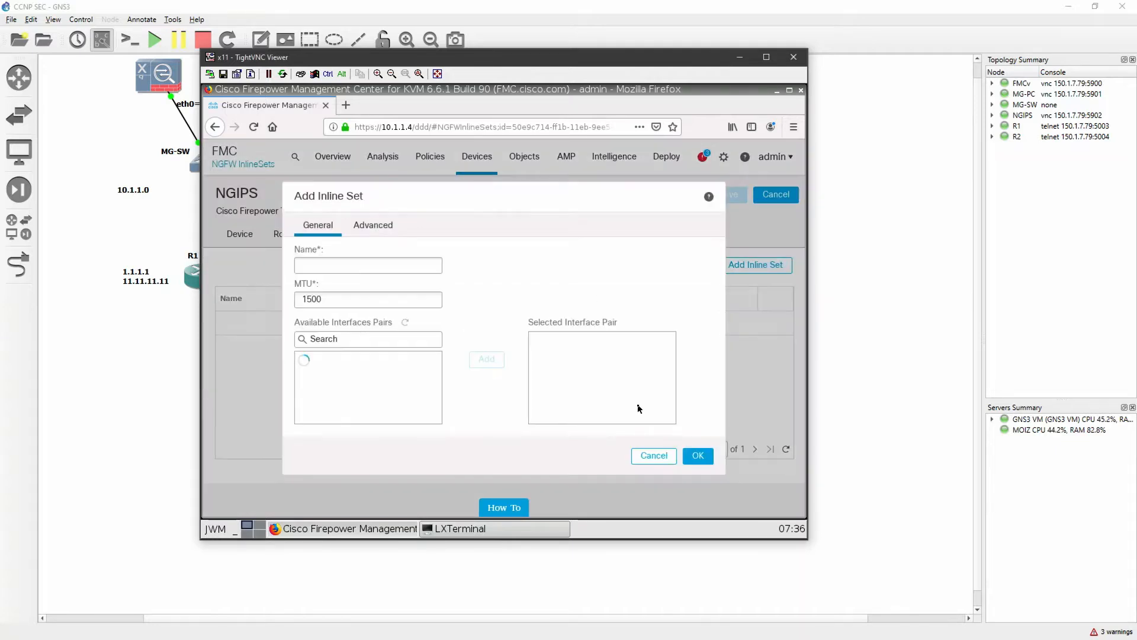
click(361, 261)
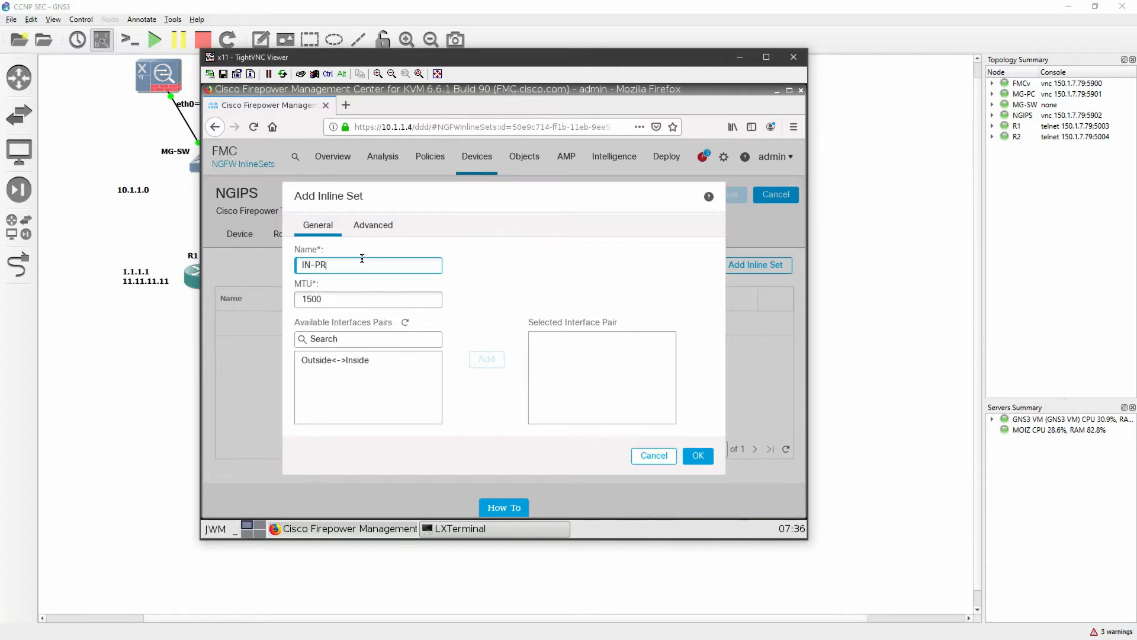
click(349, 362)
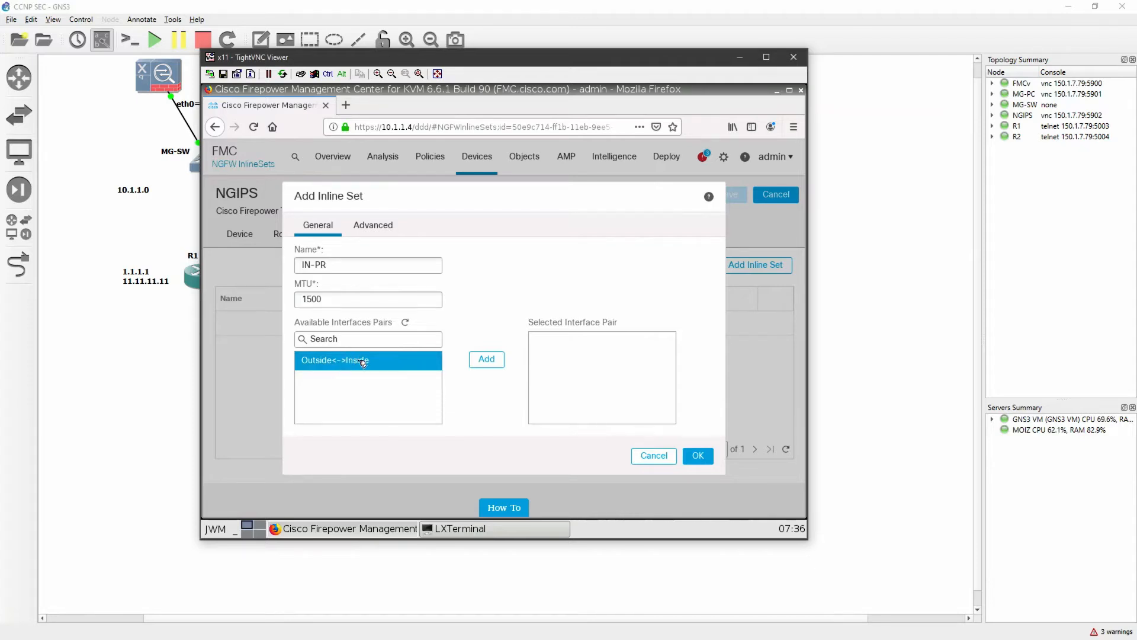
click(486, 360)
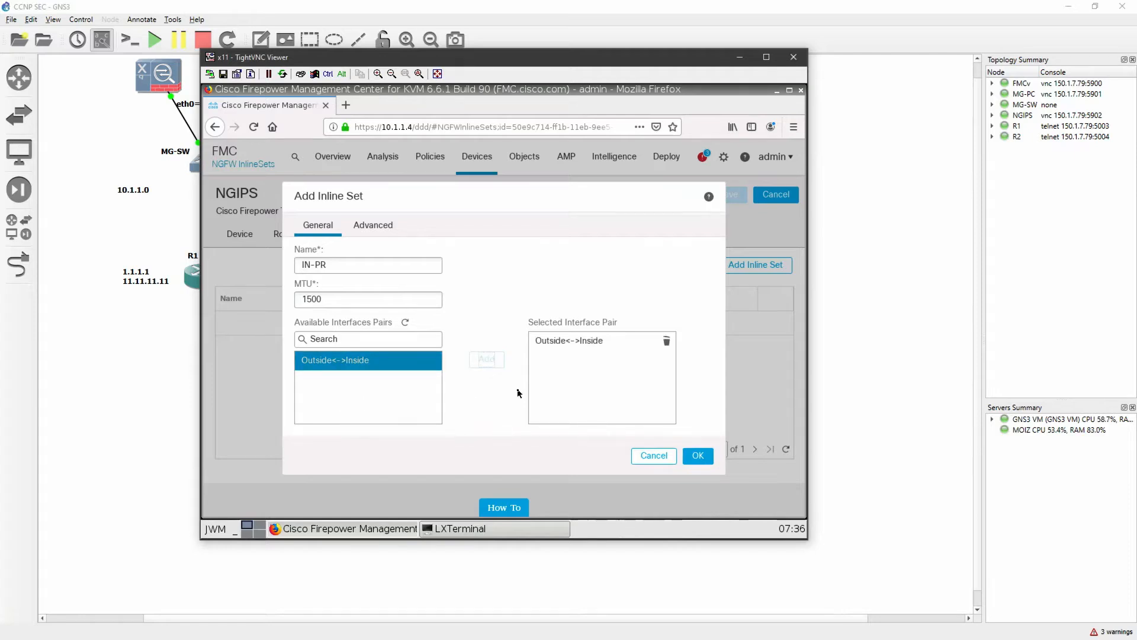
Confirm the IN-PR inline set, accept the interface mode change, and save the device configuration
click(708, 457)
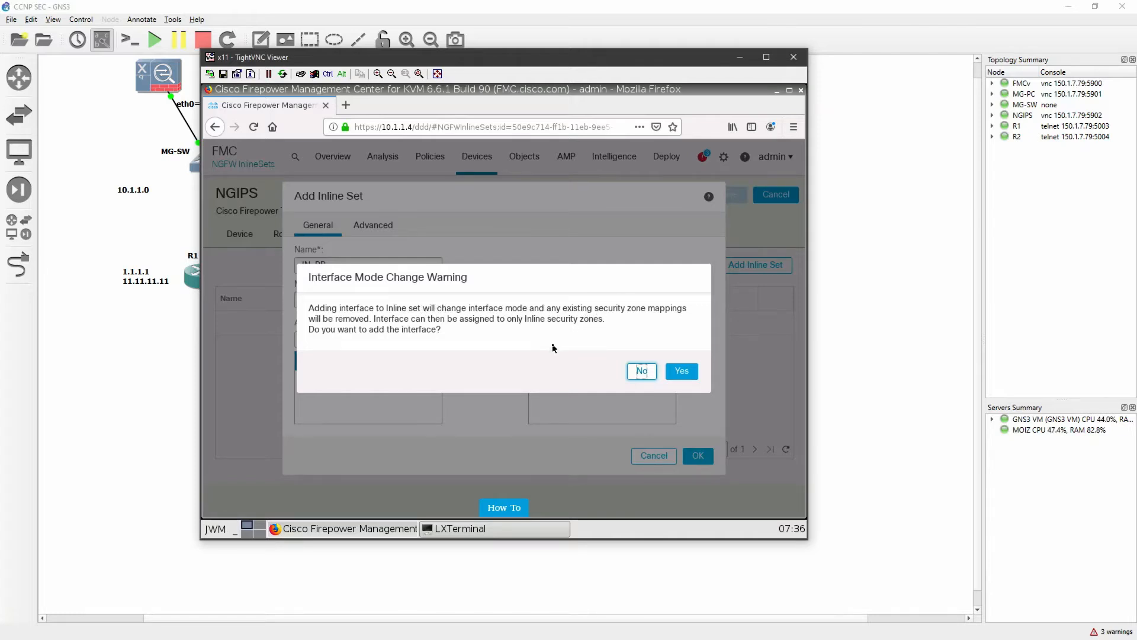
click(691, 378)
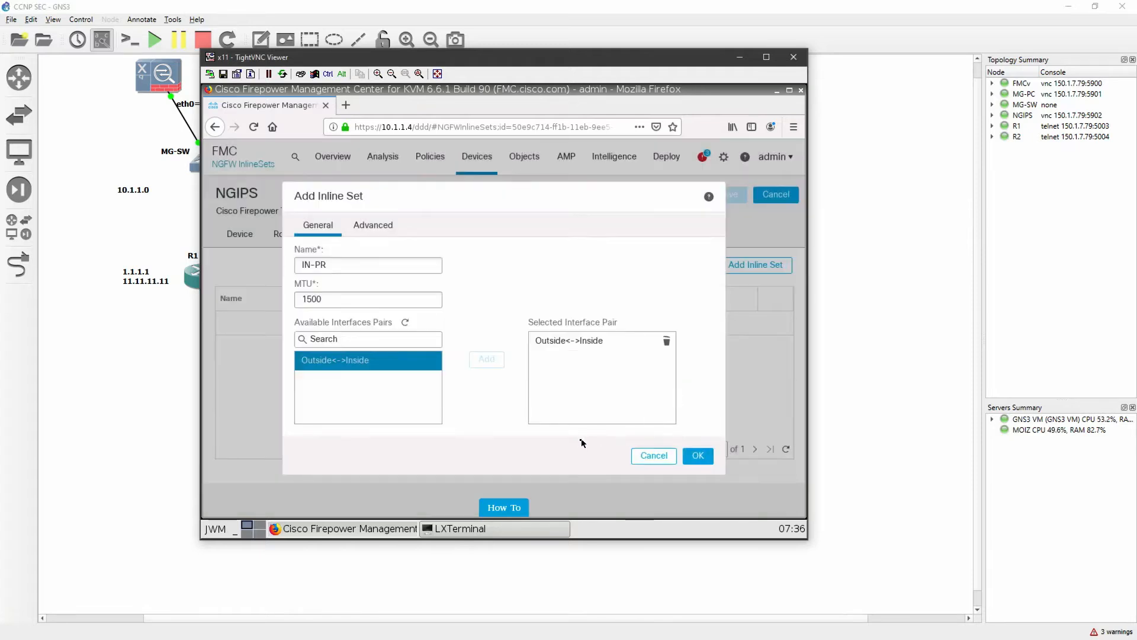
click(706, 457)
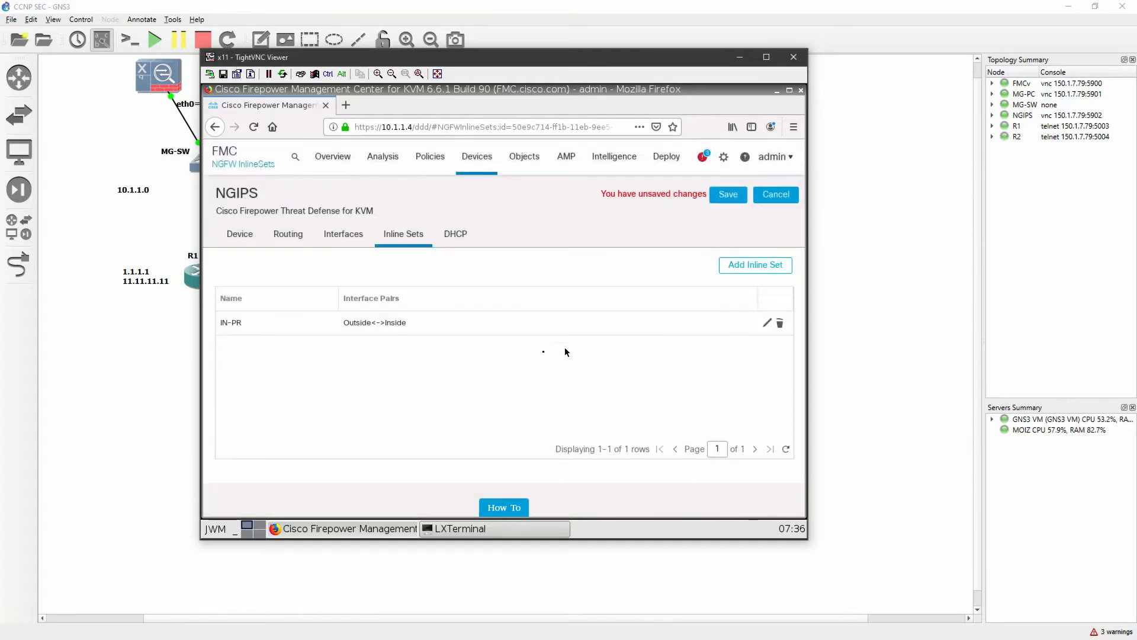
click(730, 196)
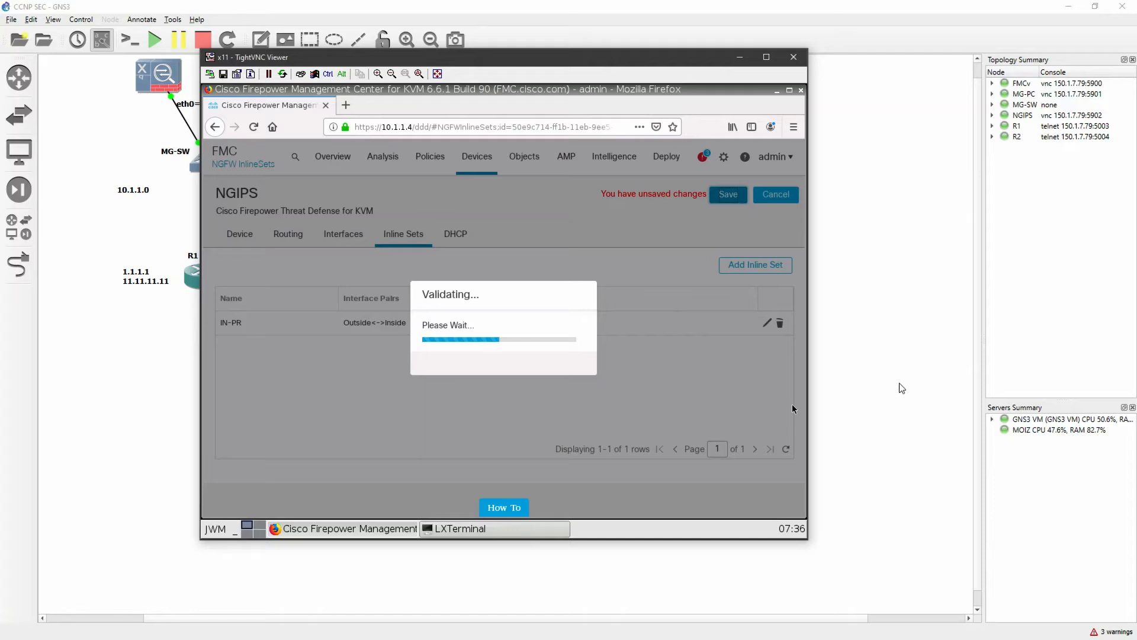
Open the NGIPS access control policy for editing
click(837, 349)
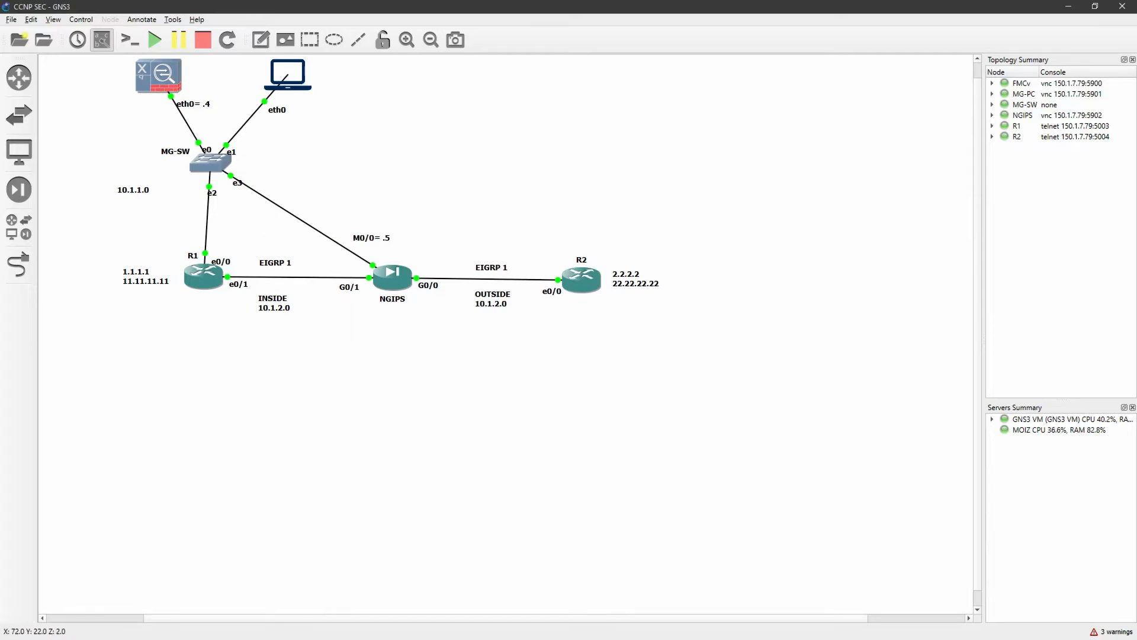
key(alt+Tab)
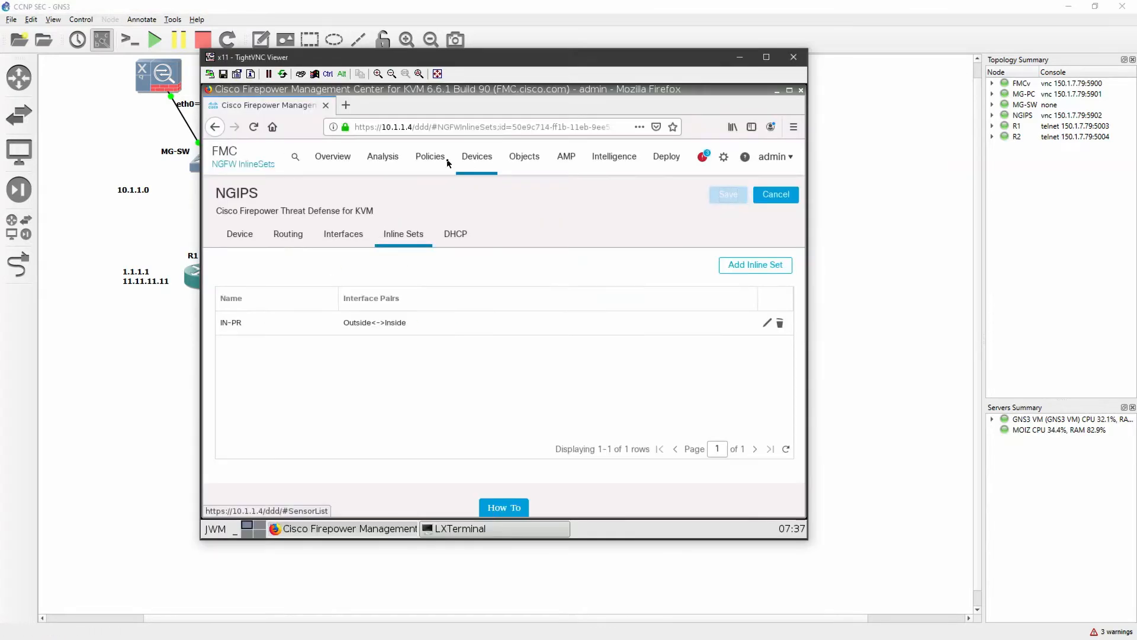
mouse_move(448, 164)
click(459, 211)
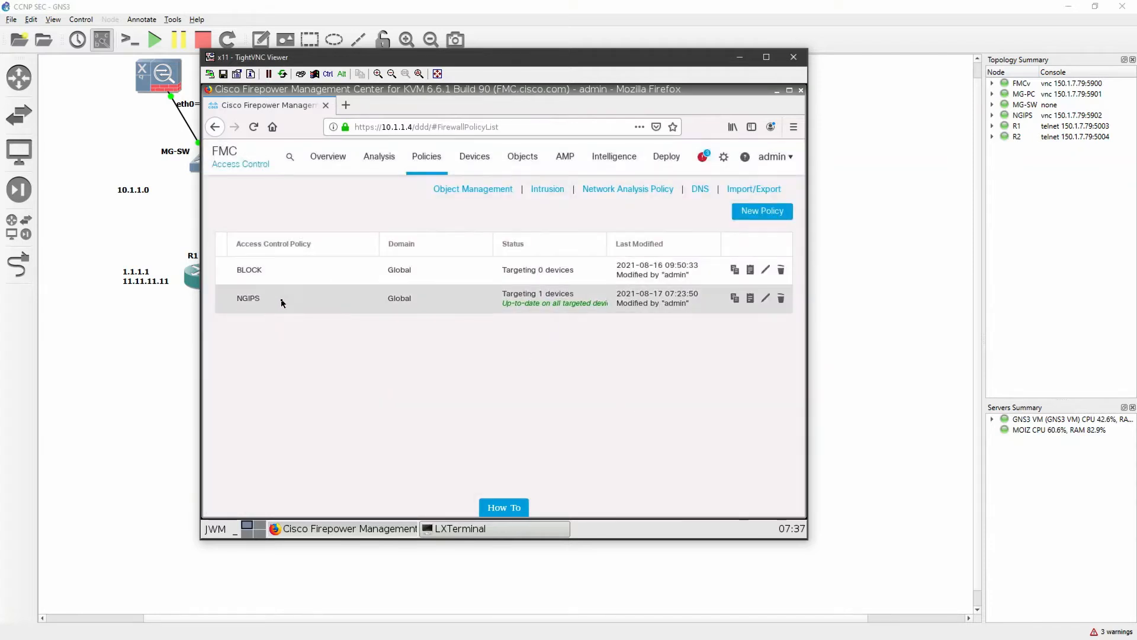
click(764, 301)
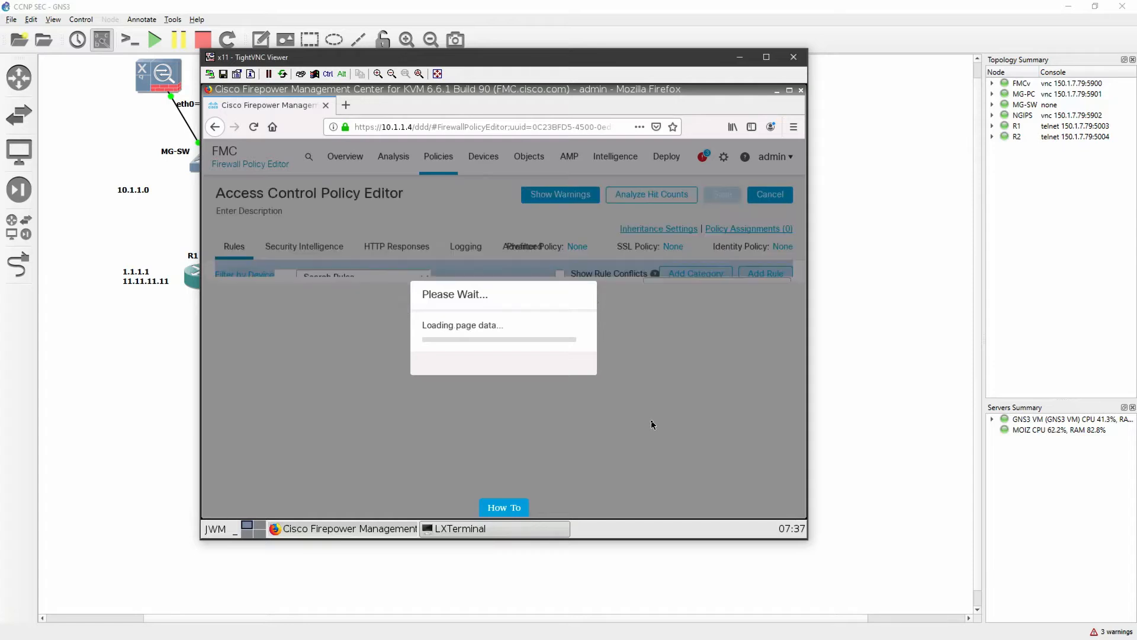
Start a new rule named Rule1 in the NGIPS policy, with the browser zoom reduced to 80%
click(773, 276)
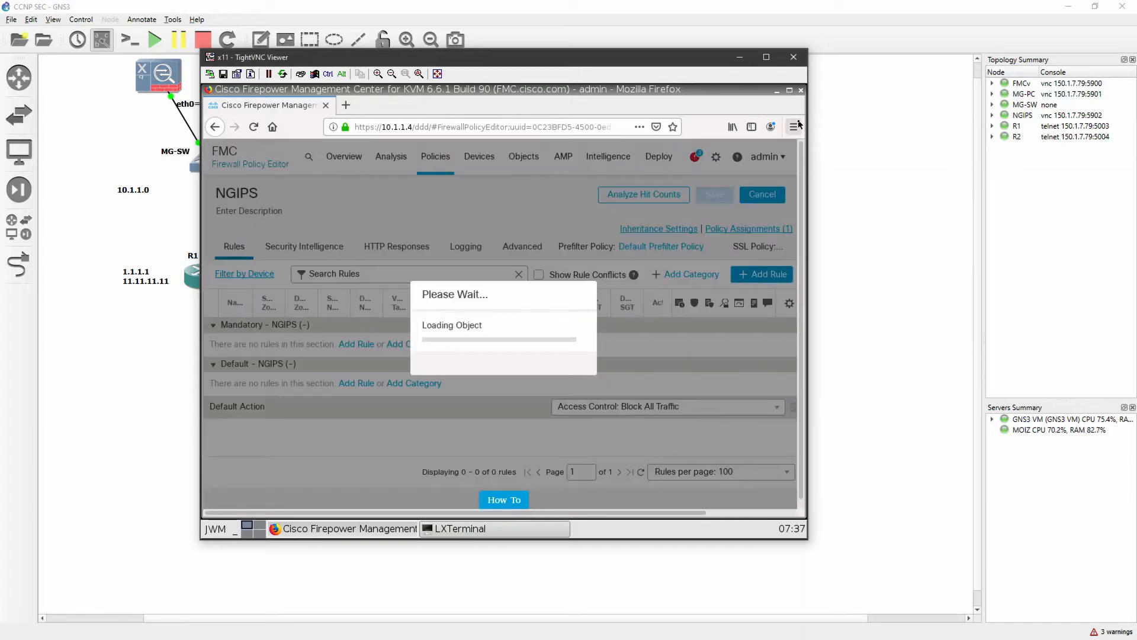
click(797, 125)
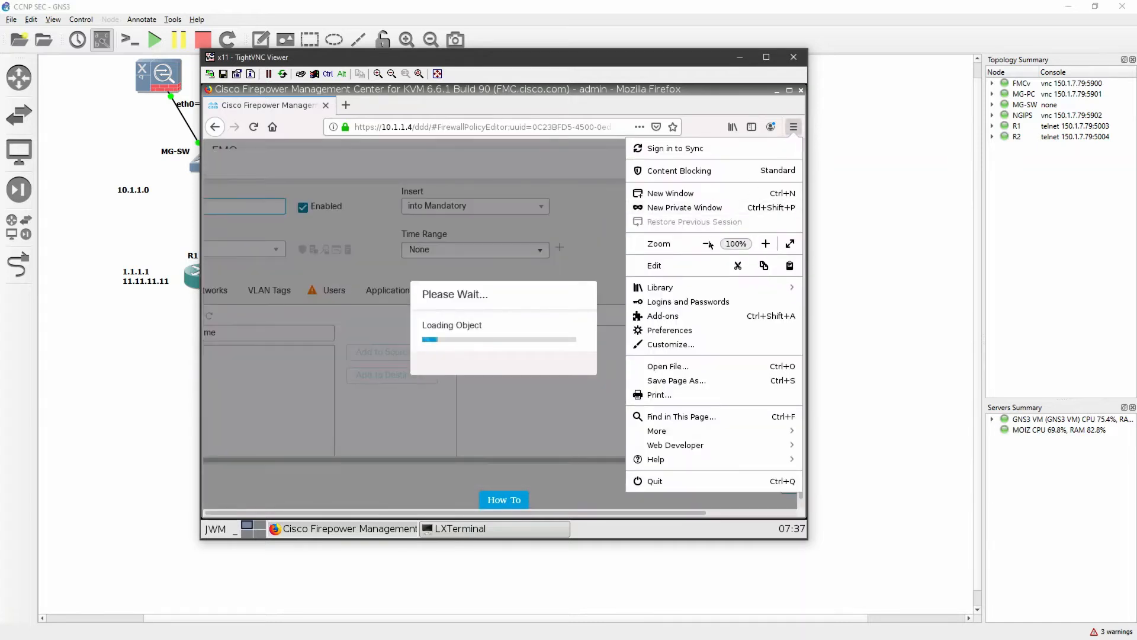
click(709, 243)
click(709, 244)
click(264, 190)
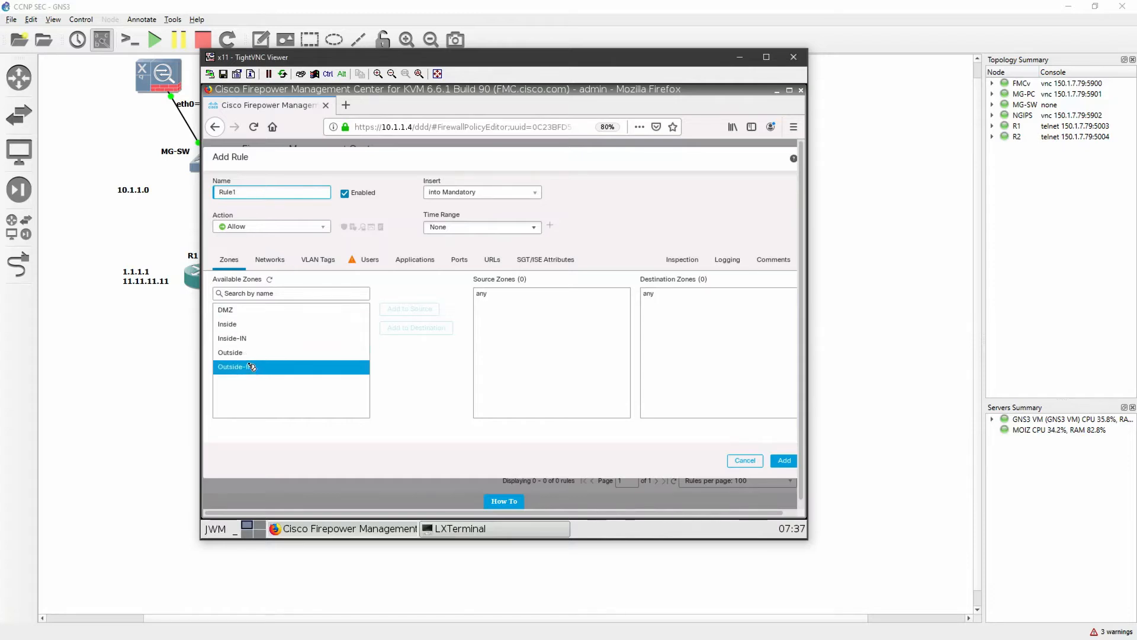
Add the Inside-IN and Outside-IN zones to Rule1 as both source and destination zones
click(253, 340)
click(409, 309)
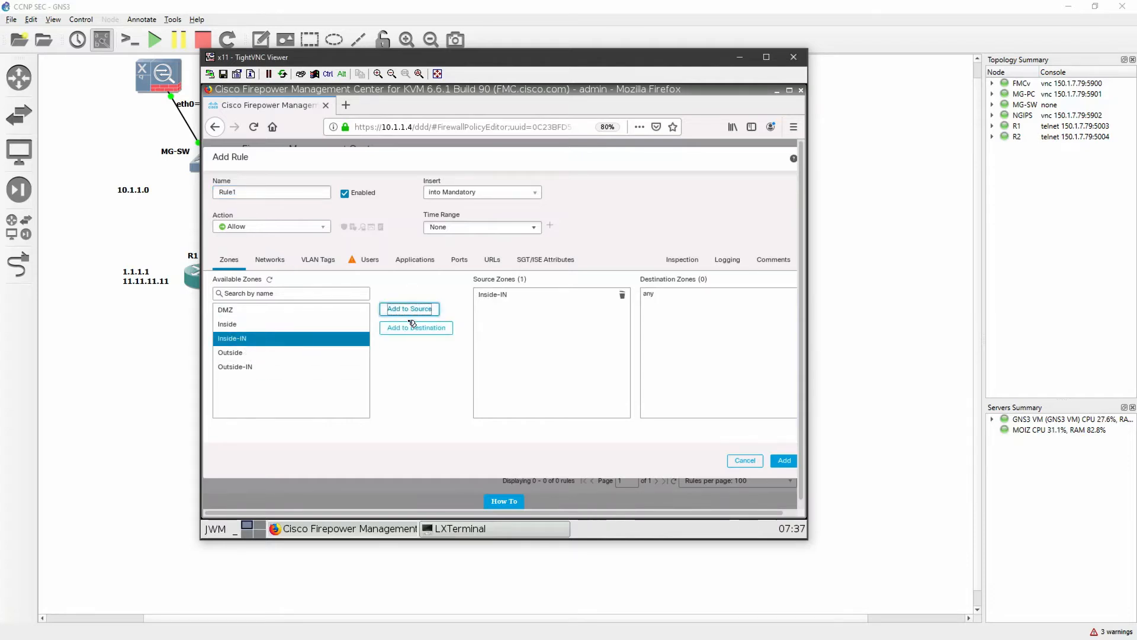
click(415, 327)
click(273, 369)
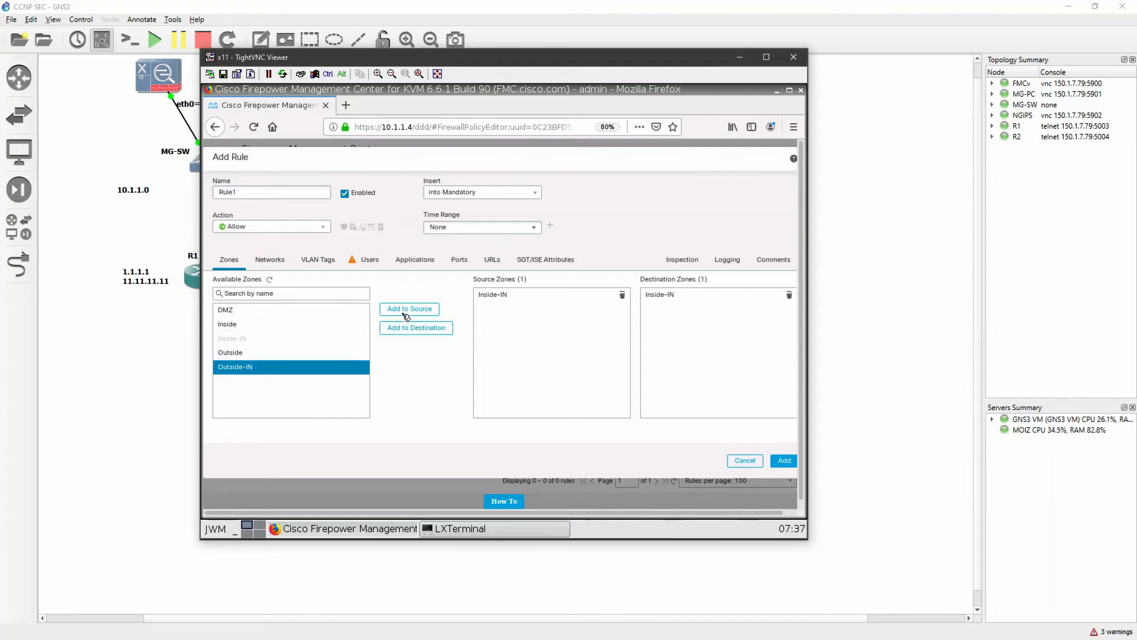
click(408, 312)
click(415, 327)
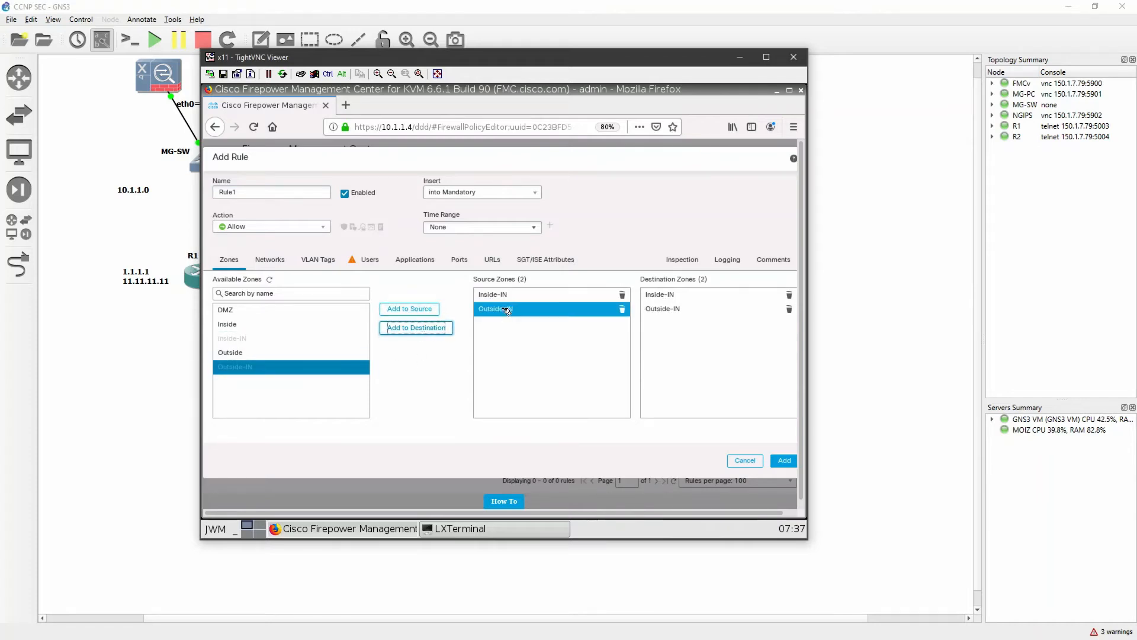
Check the links around NGIPS in the GNS3 topology, return to Firepower Management Center, and review Rule1's network conditions
click(948, 323)
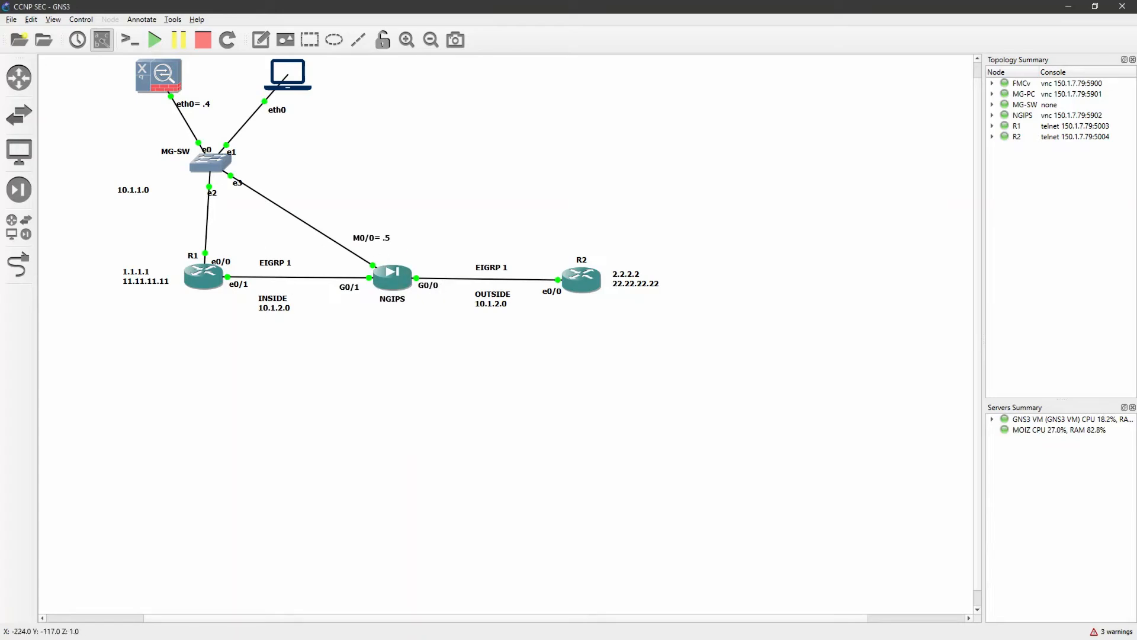
key(alt+Tab)
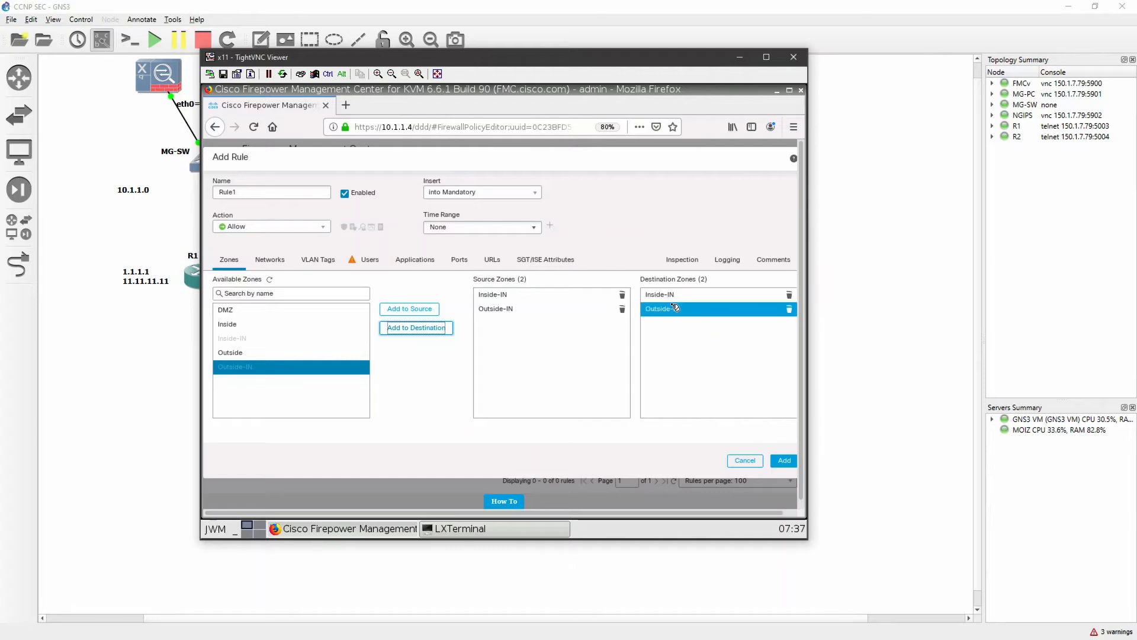
click(277, 262)
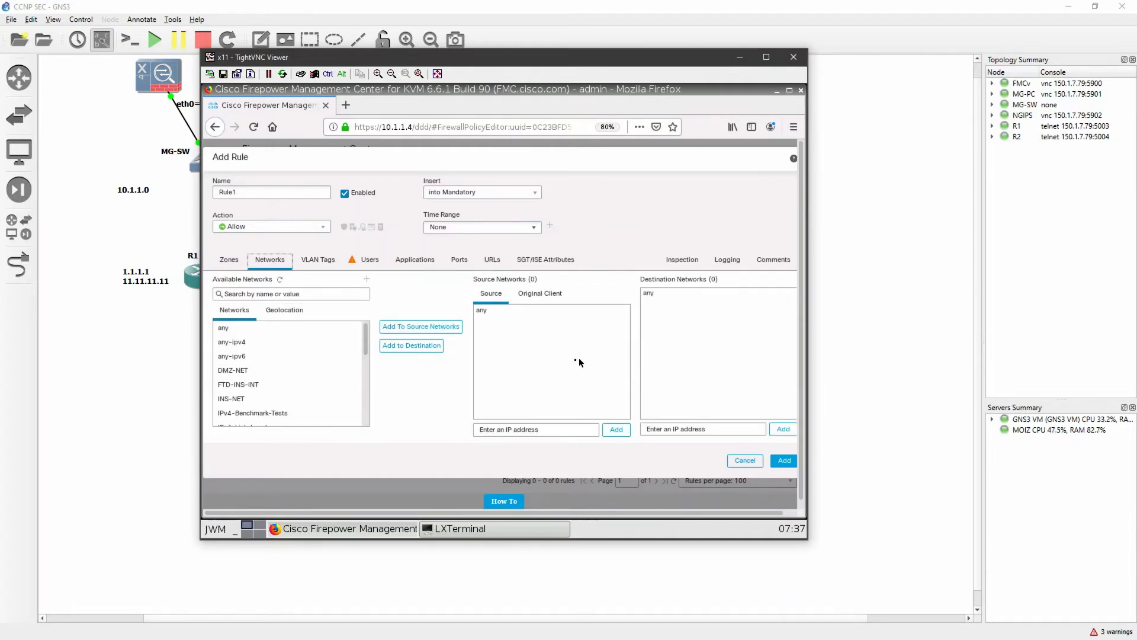
Check the routing protocol in the GNS3 topology and add EIGRP (88) to Rule1's destination ports
click(459, 261)
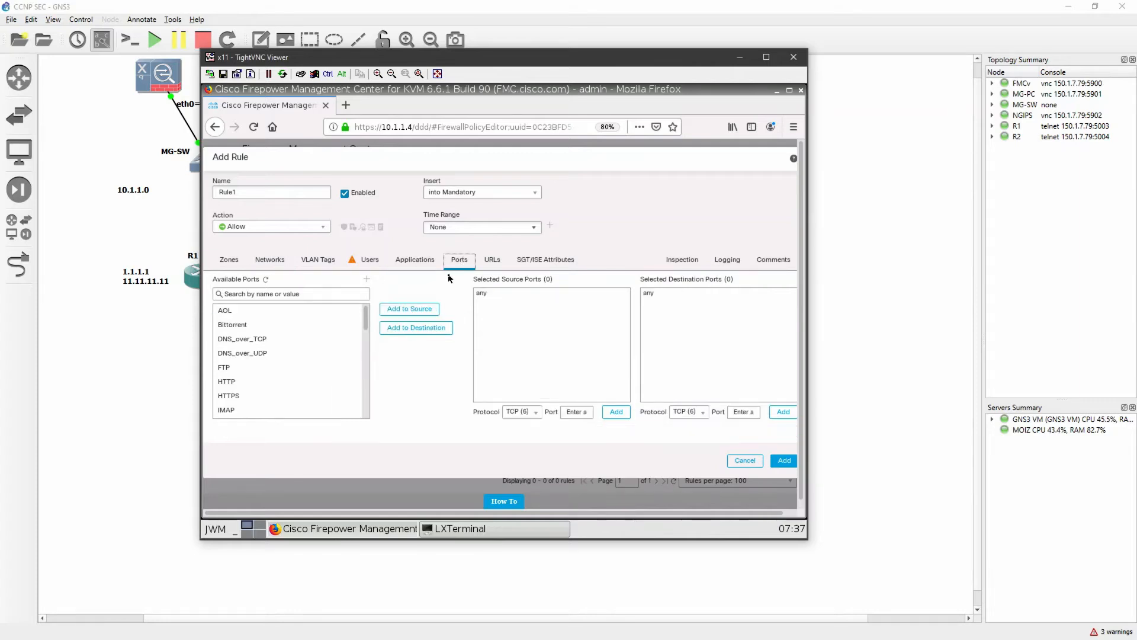
click(865, 379)
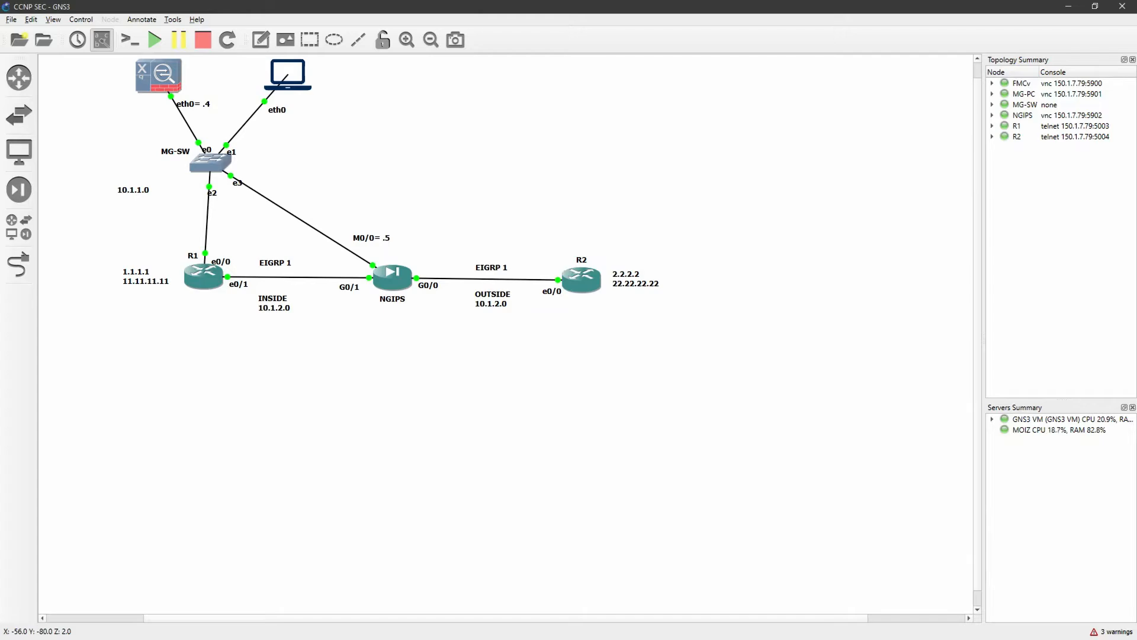
key(alt+Tab)
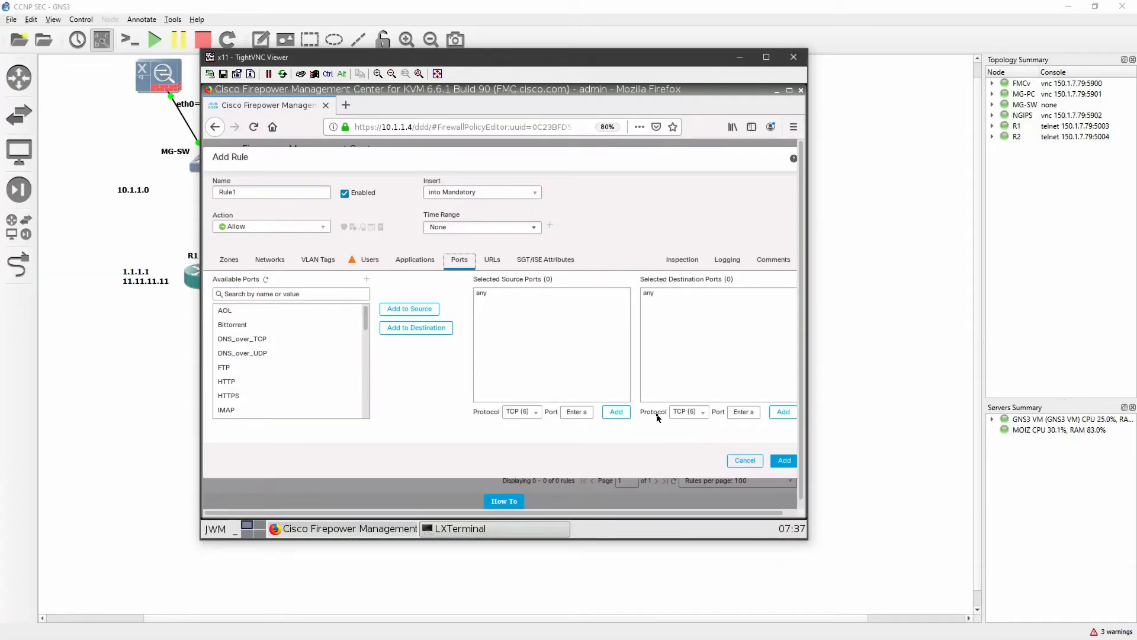
click(703, 413)
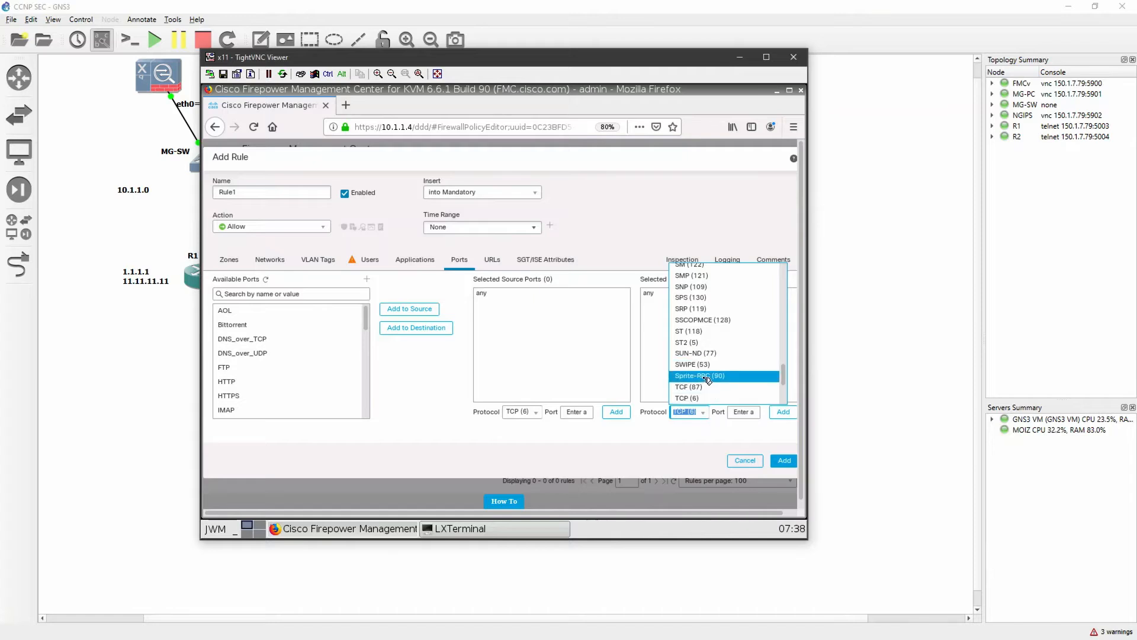
scroll(711, 376, up, 3)
scroll(707, 377, up, 10)
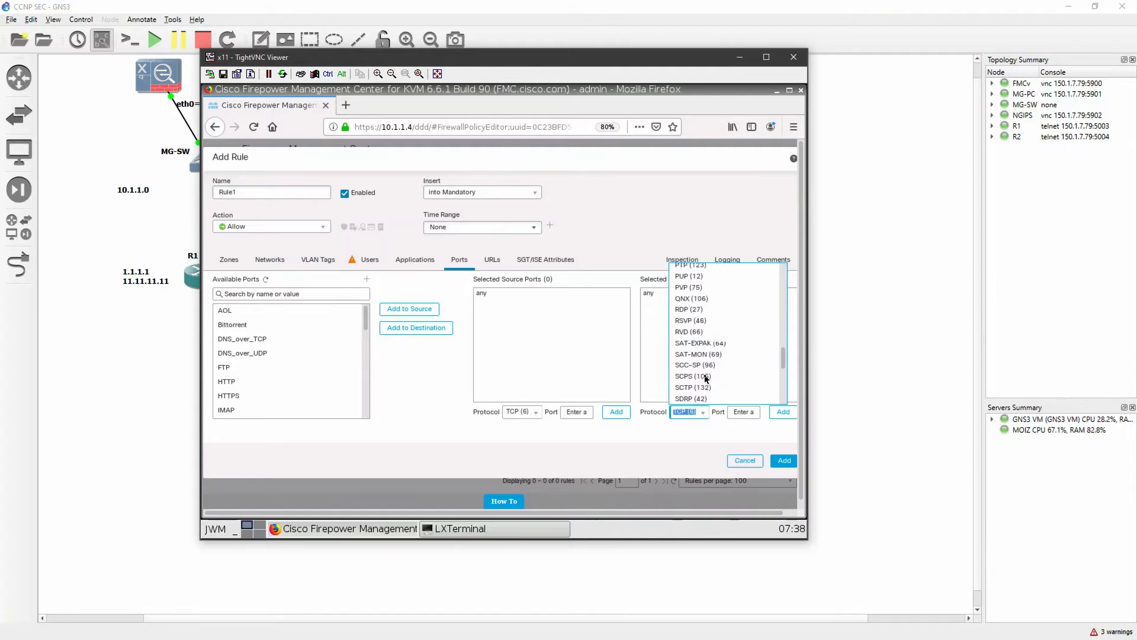
scroll(708, 376, up, 10)
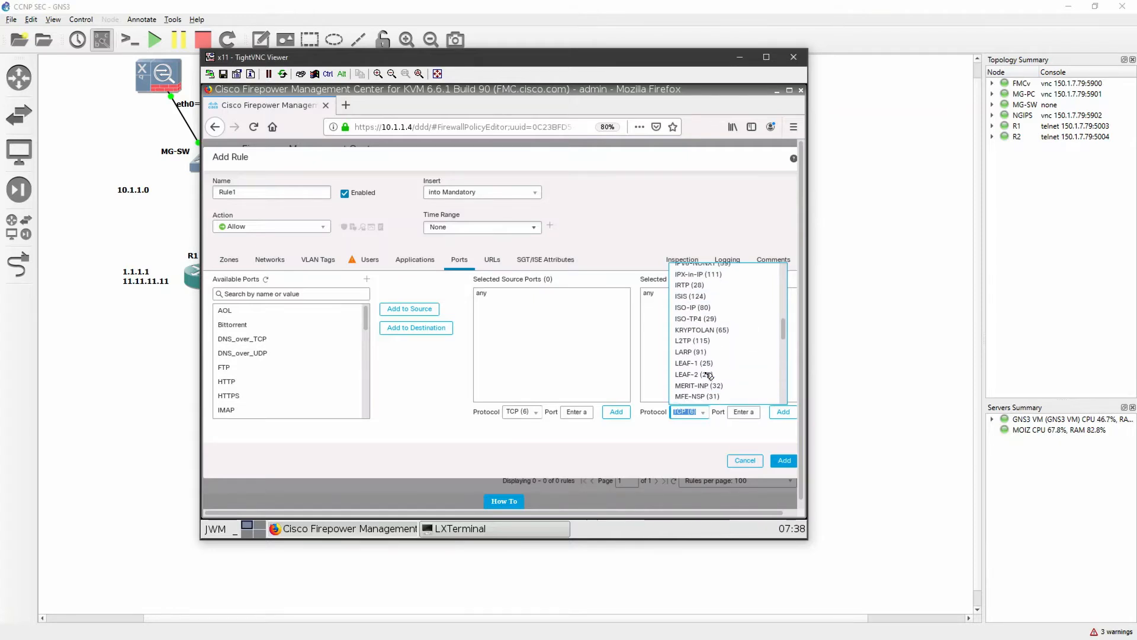
scroll(709, 375, up, 5)
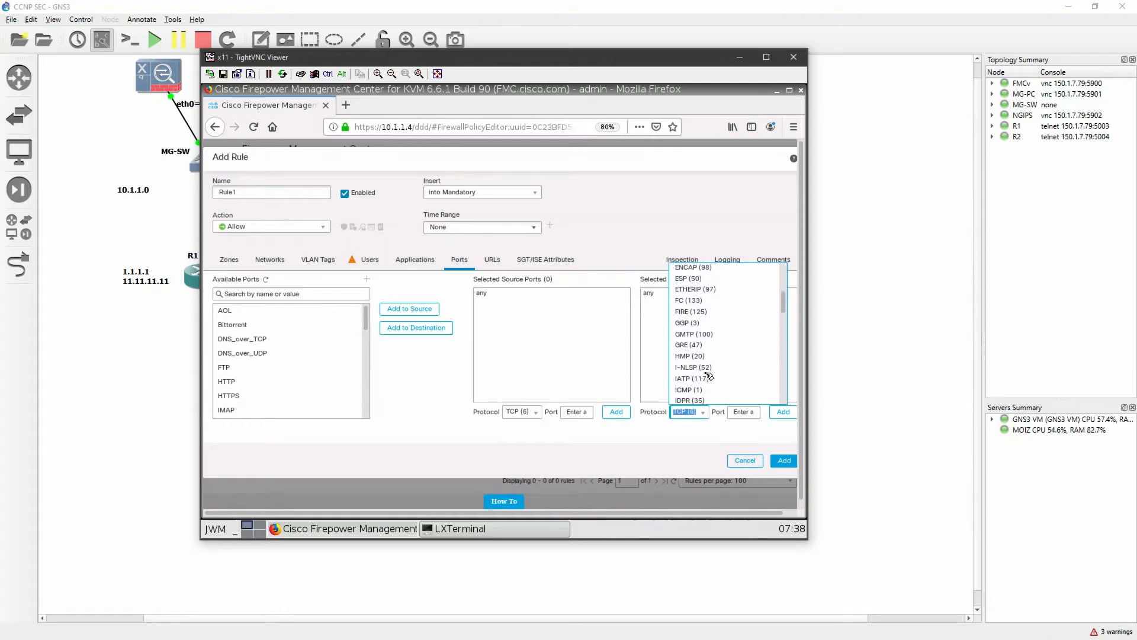
scroll(709, 375, up, 2)
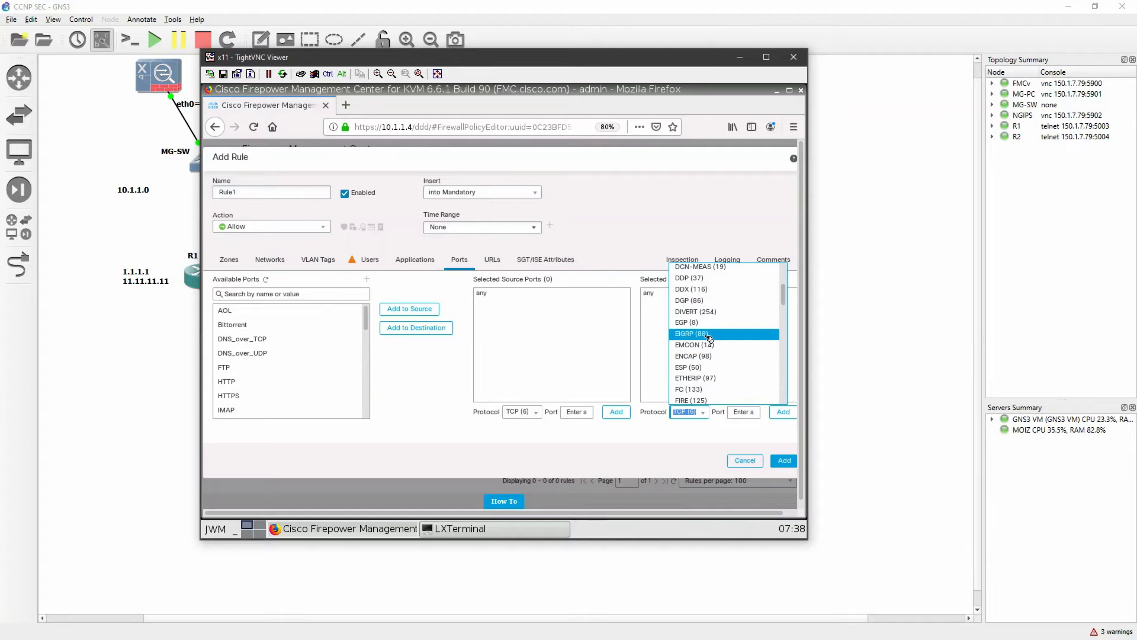
click(710, 335)
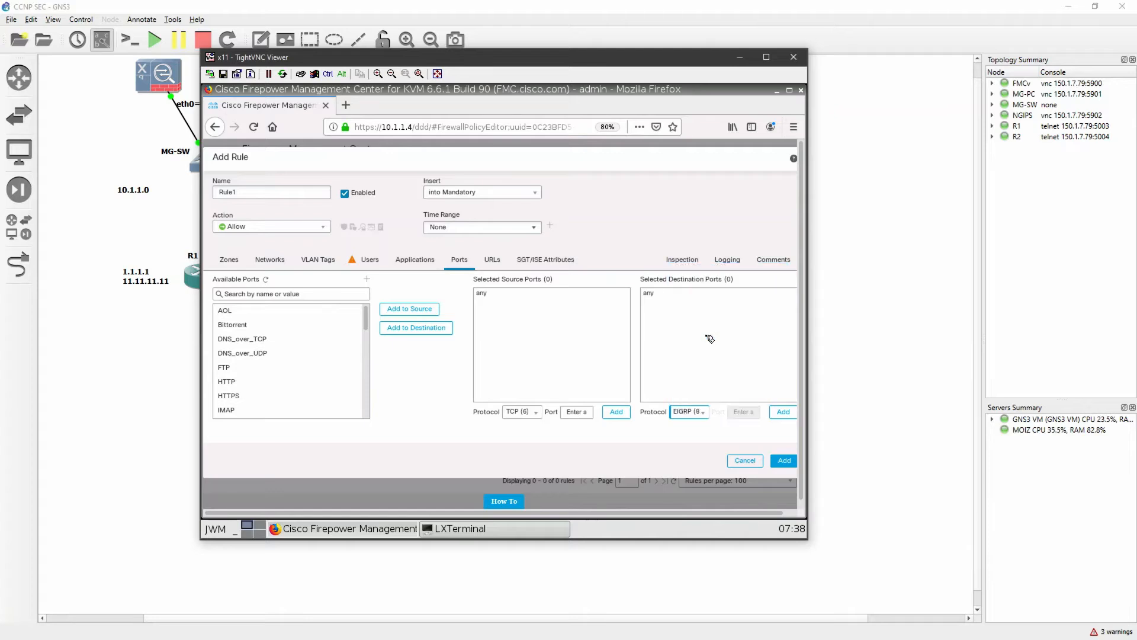
click(783, 412)
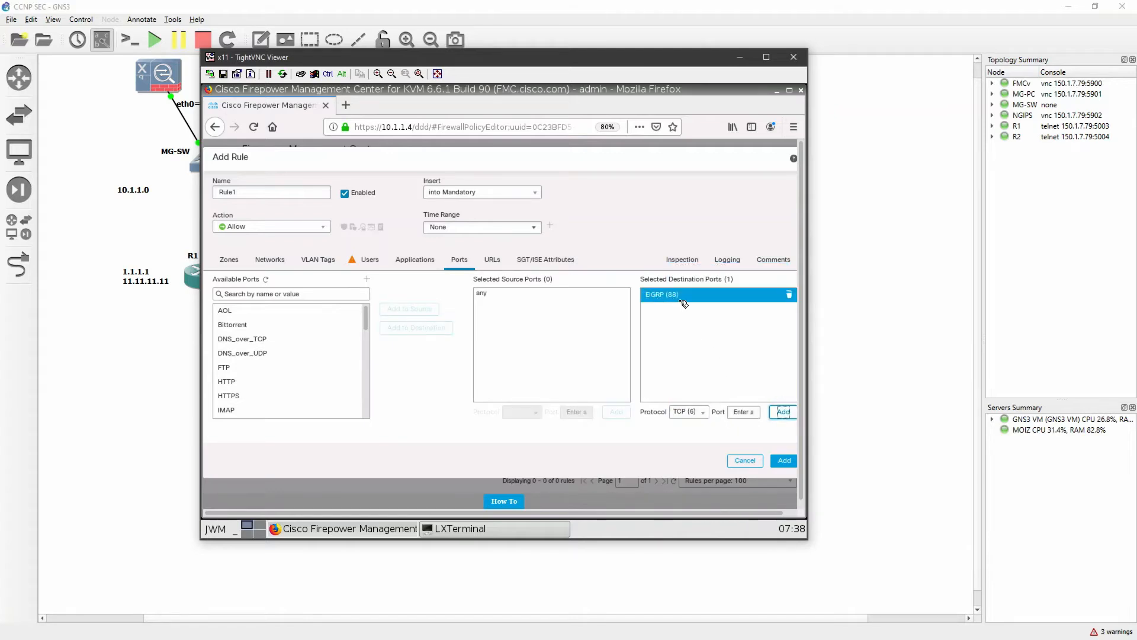
Enable logging at the end of connection for Rule1 and add the rule to the policy
click(728, 261)
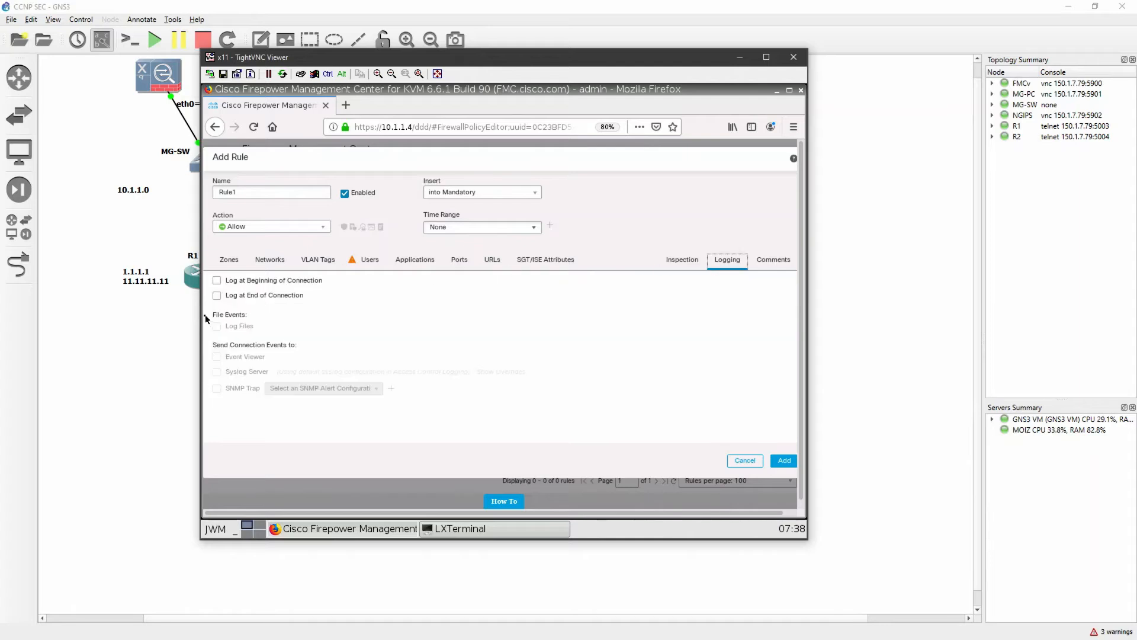
click(218, 296)
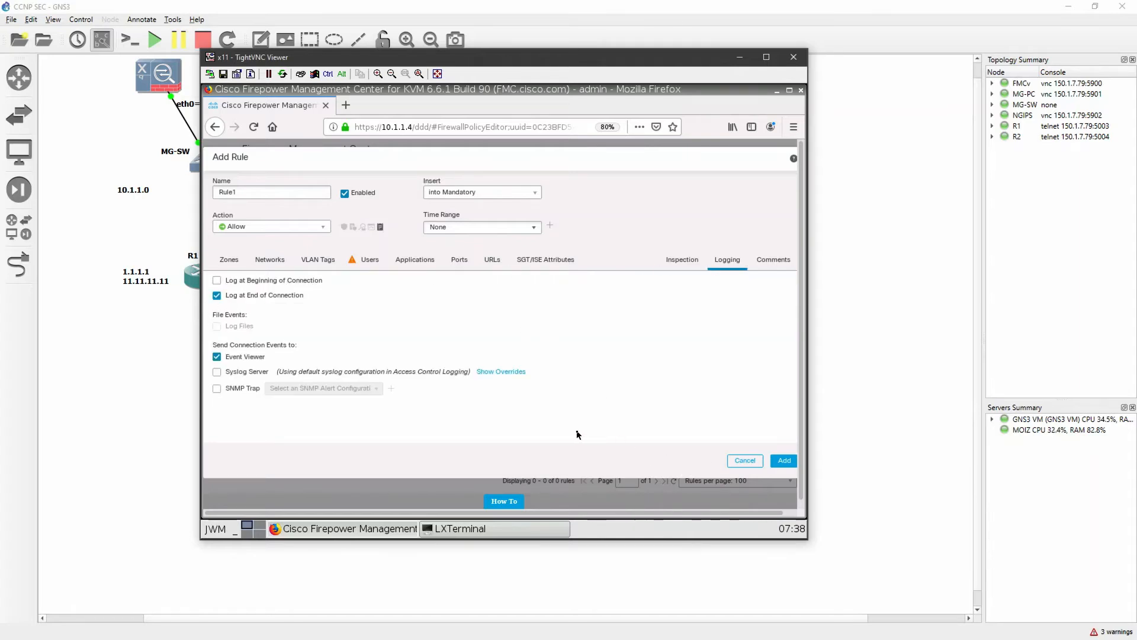
click(784, 461)
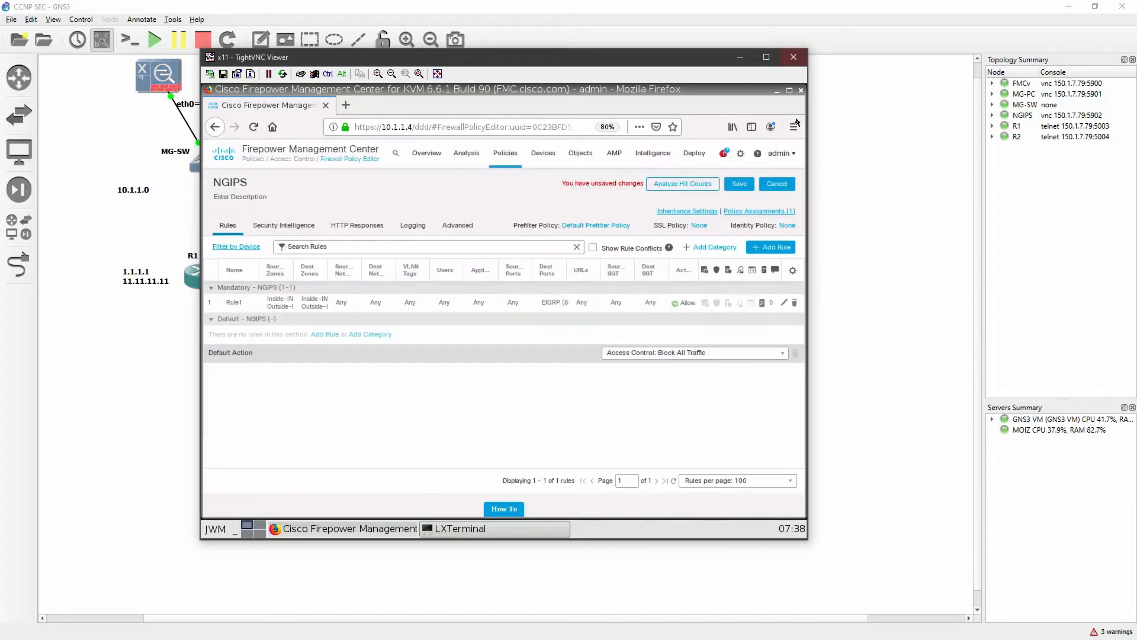
Restore the browser zoom to 100% and save the NGIPS access control policy
click(794, 127)
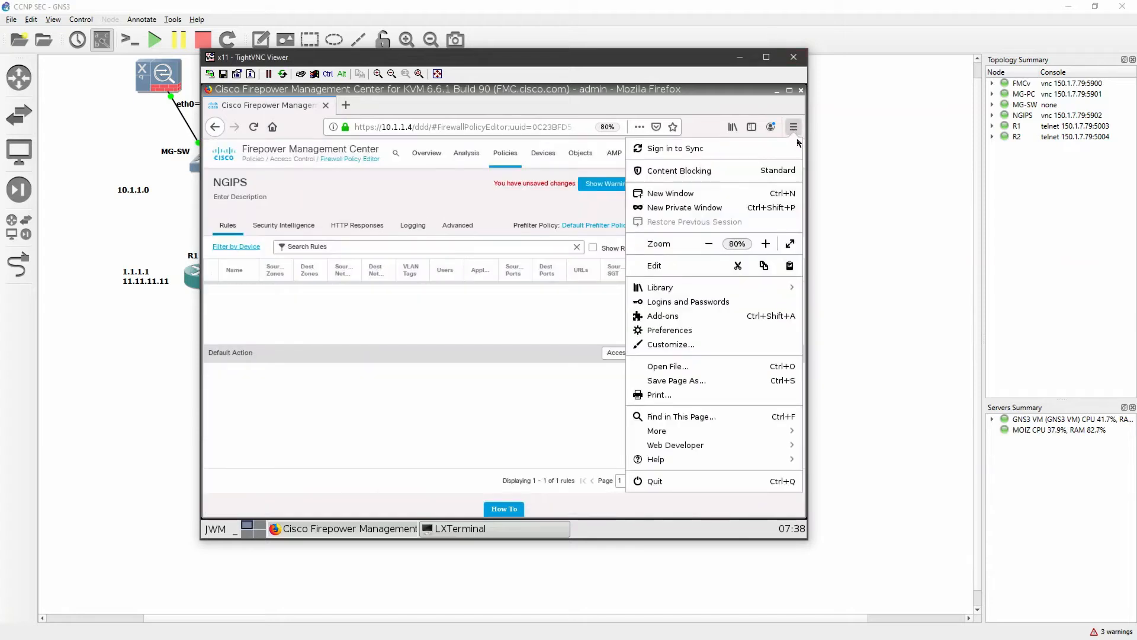
click(765, 243)
click(766, 243)
click(501, 431)
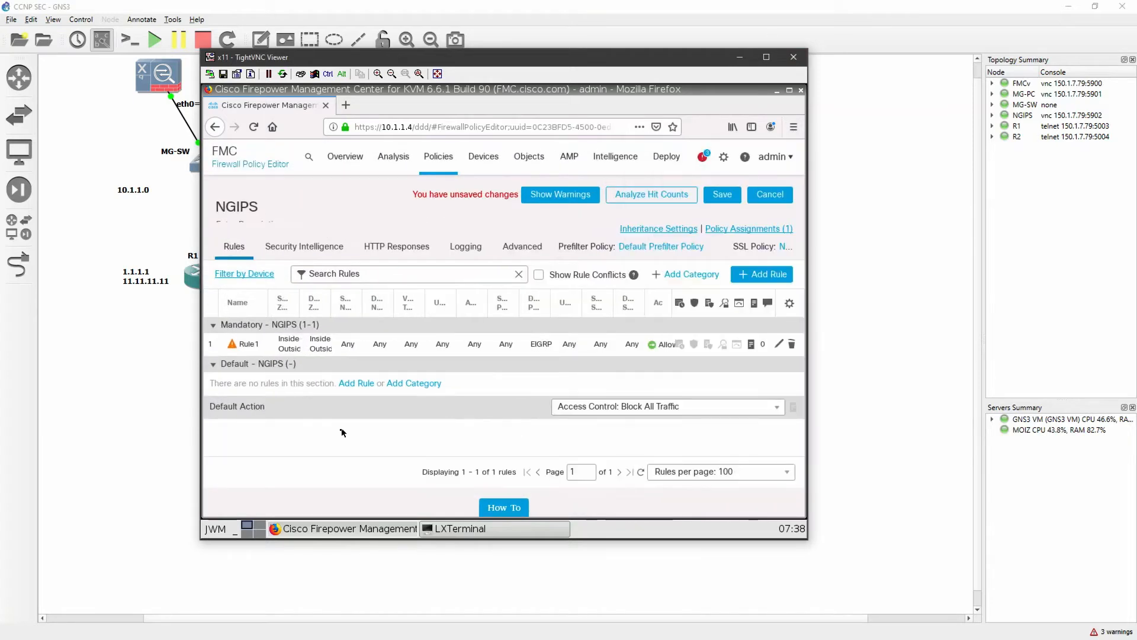
click(722, 196)
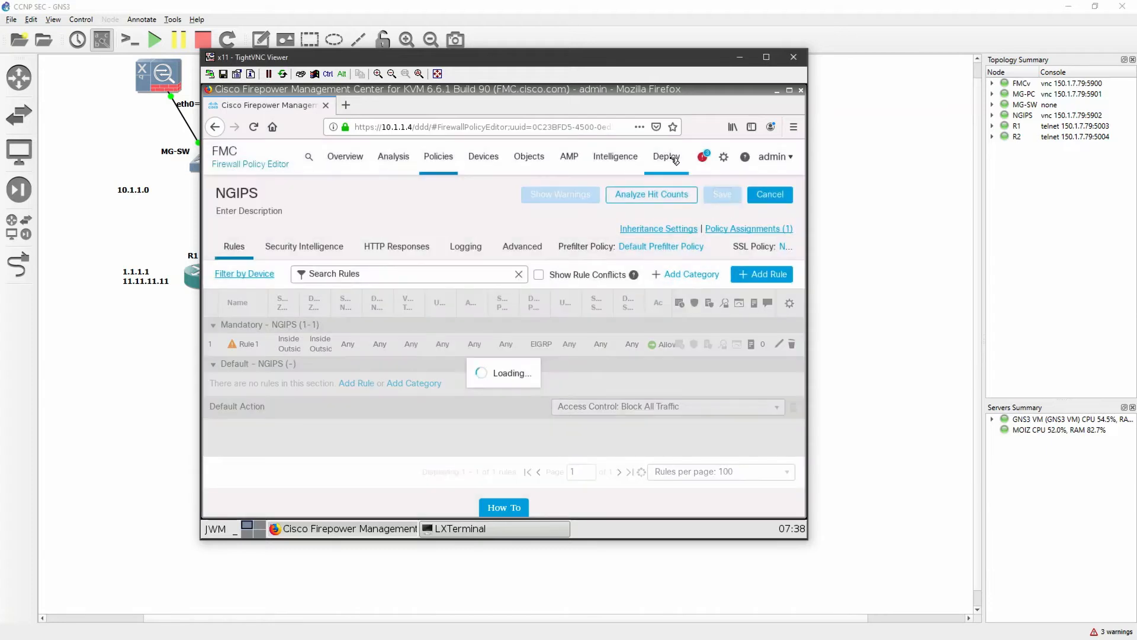
Open the deployment page, review the pending NGIPS changes, select the NGIPS device, and start its deployment
mouse_move(673, 159)
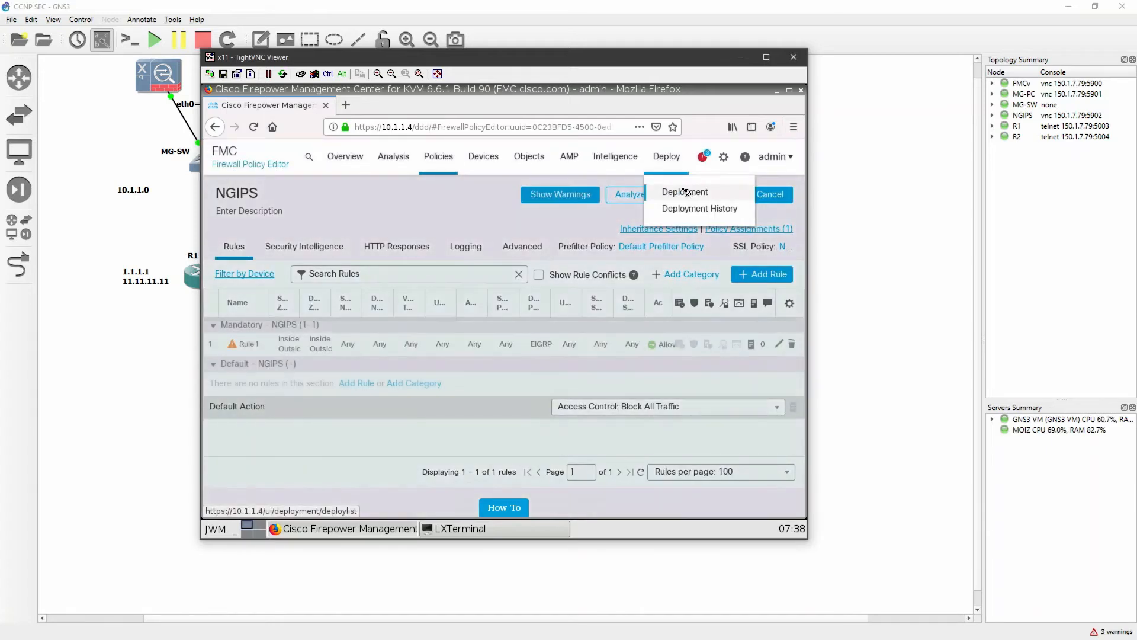
click(681, 188)
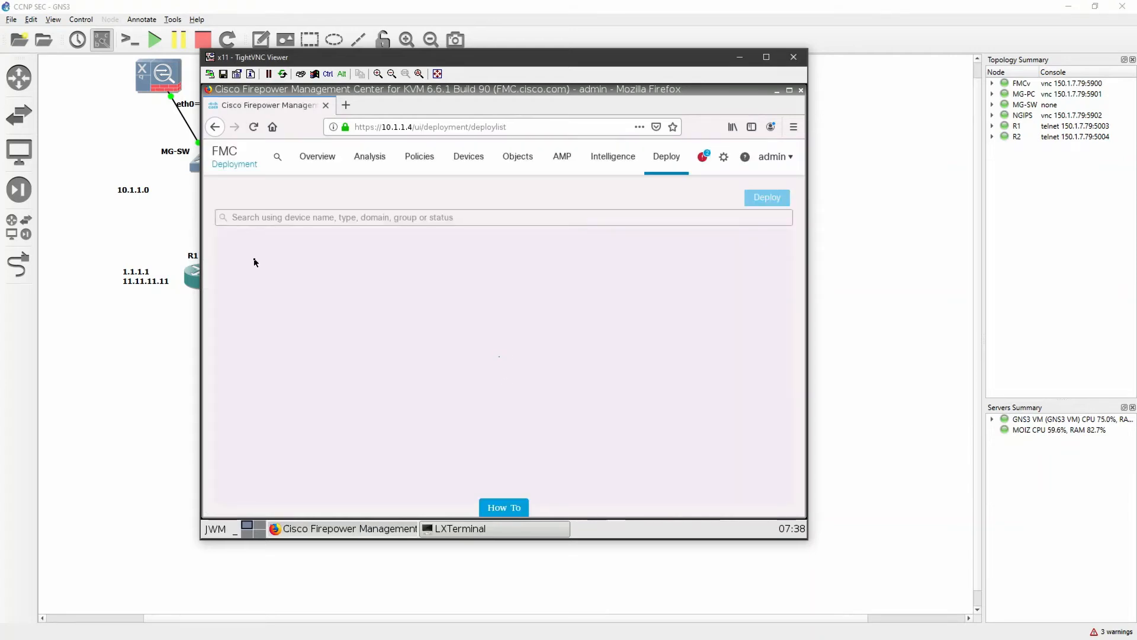
click(231, 258)
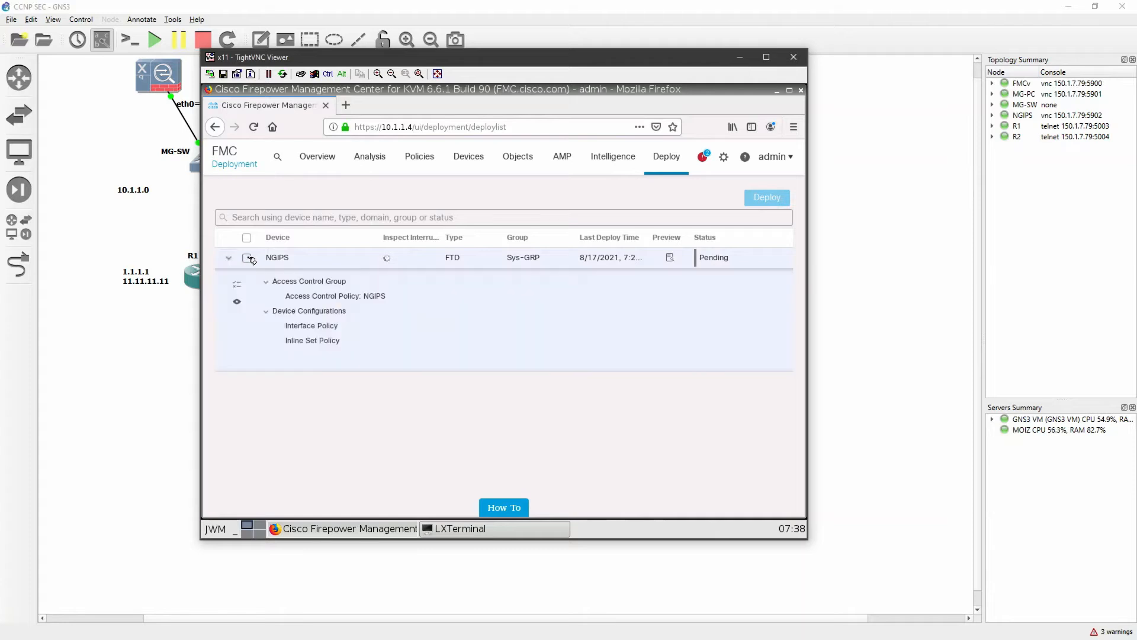
click(249, 259)
click(765, 201)
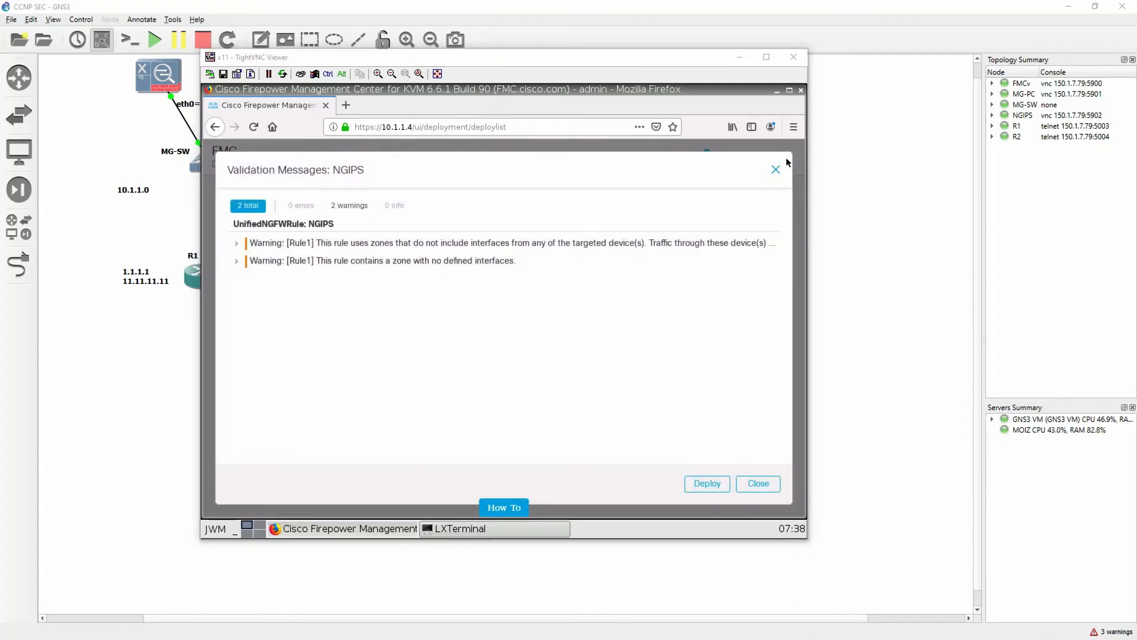
Glance at the R1 console in SecureCRT, return to Firepower Management Center, and expand the first validation warning for Rule1
key(alt+Tab)
click(468, 296)
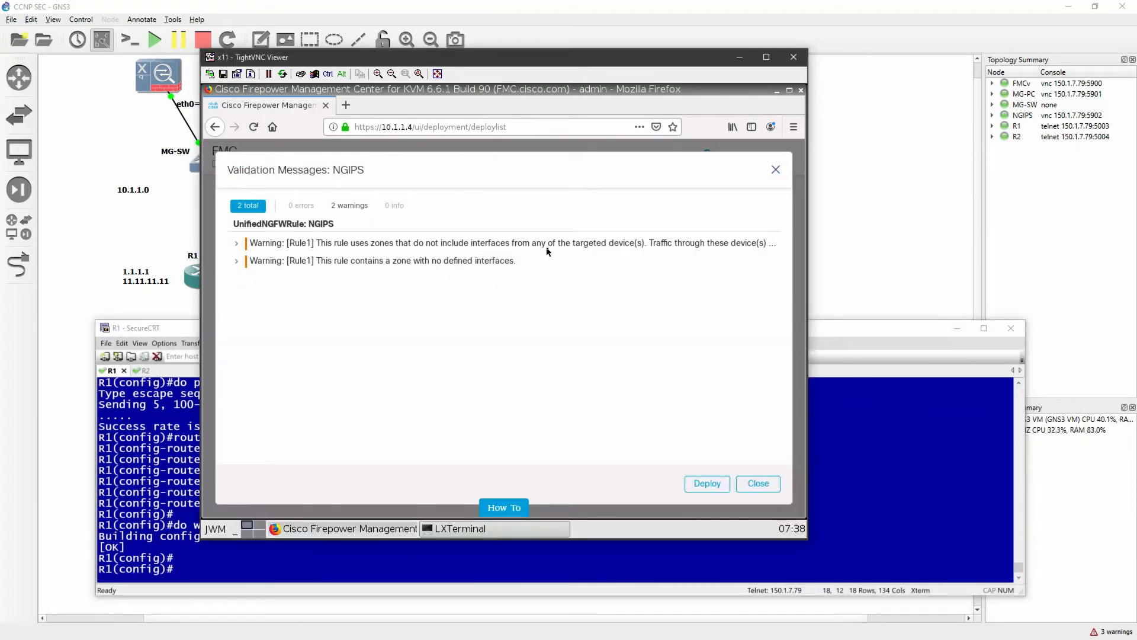
click(245, 249)
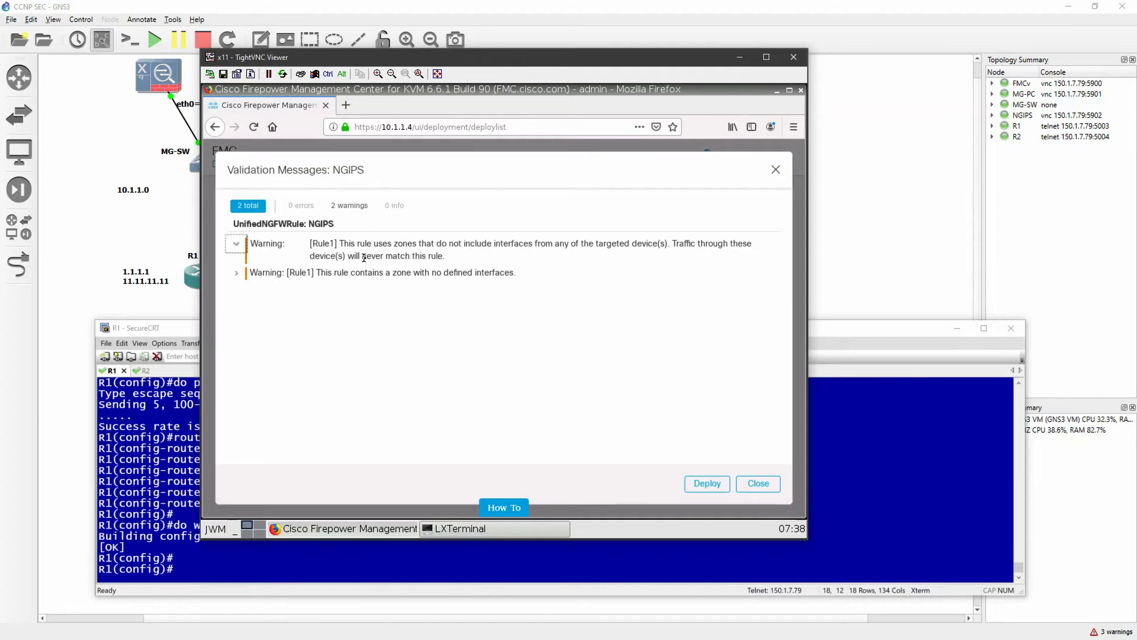
Review the remaining Rule1 validation warning, close the messages, and examine Rule1's source and destination zones in the NGIPS policy, discarding any edits
click(238, 273)
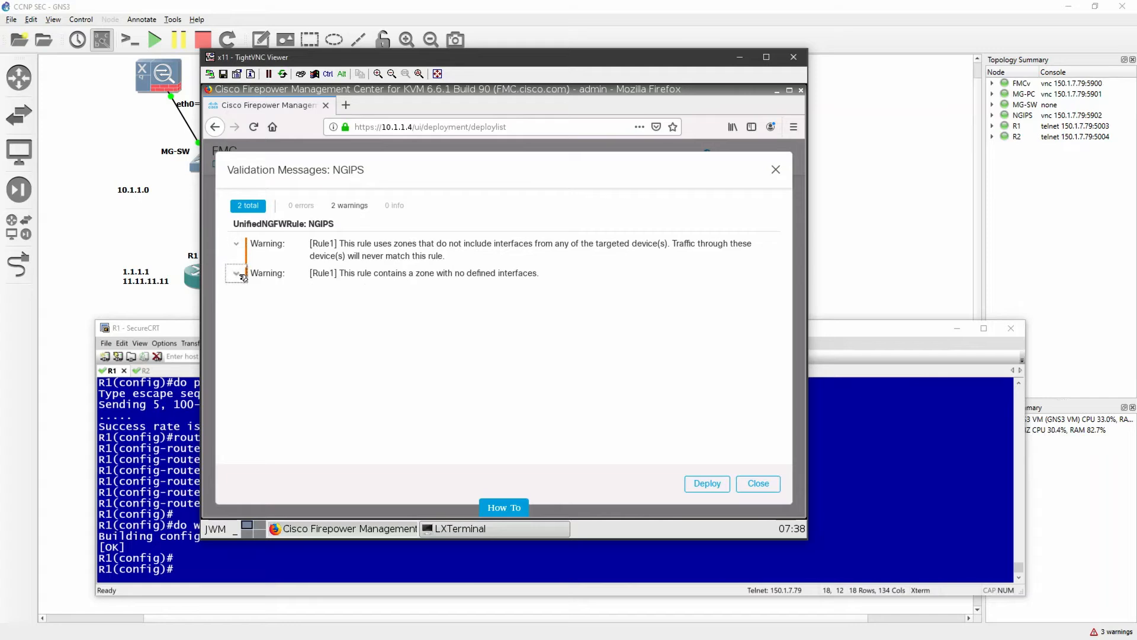
click(760, 485)
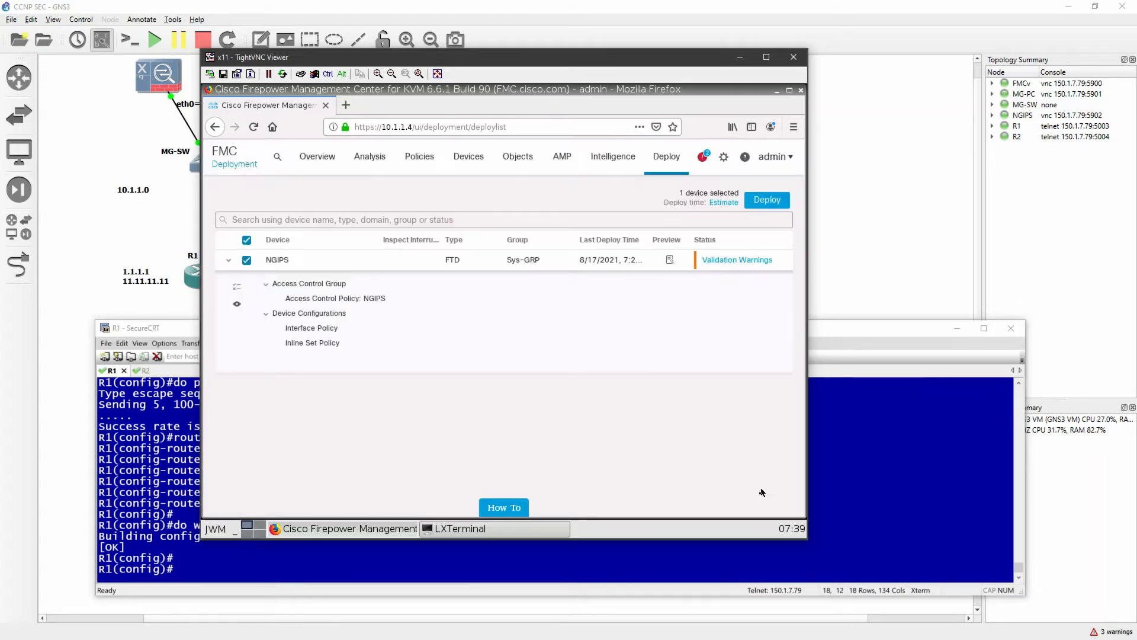
mouse_move(420, 161)
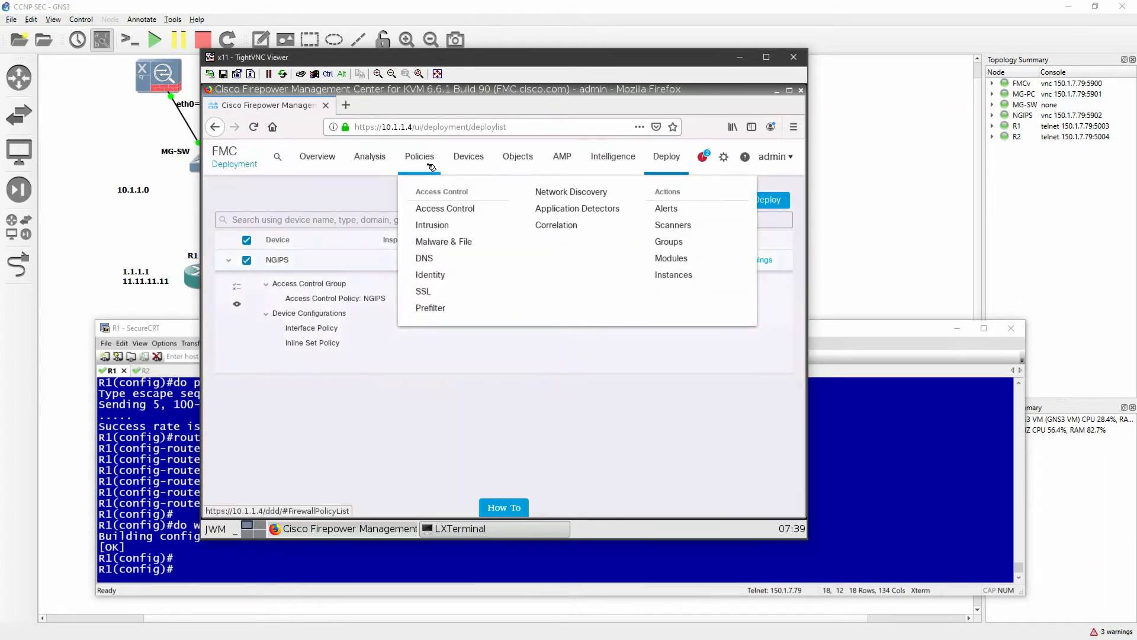
click(445, 211)
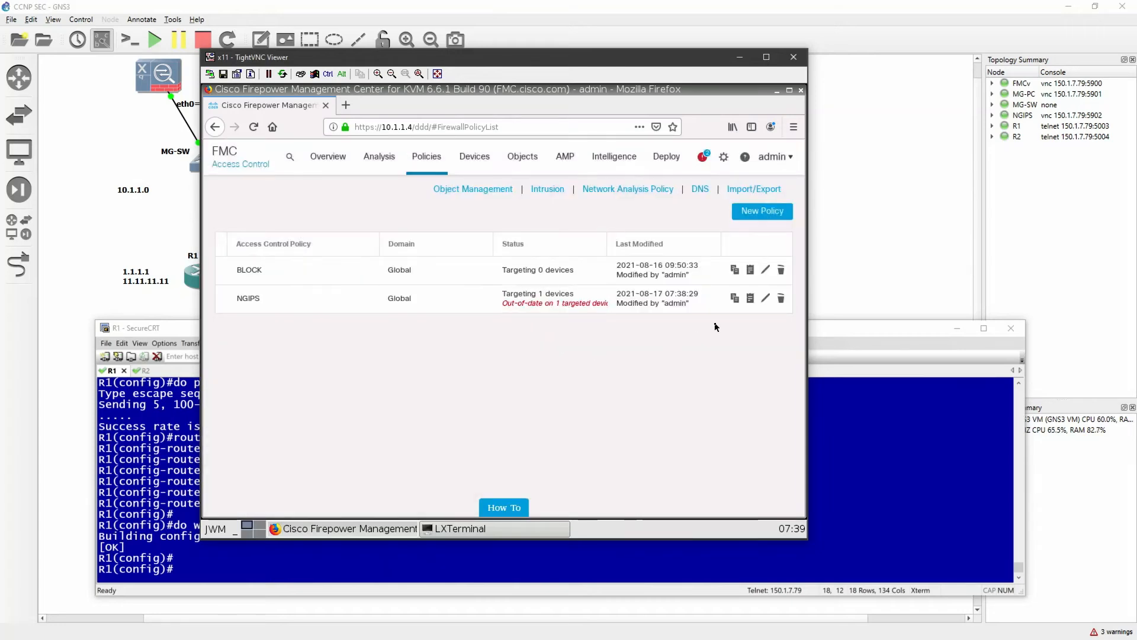
click(765, 298)
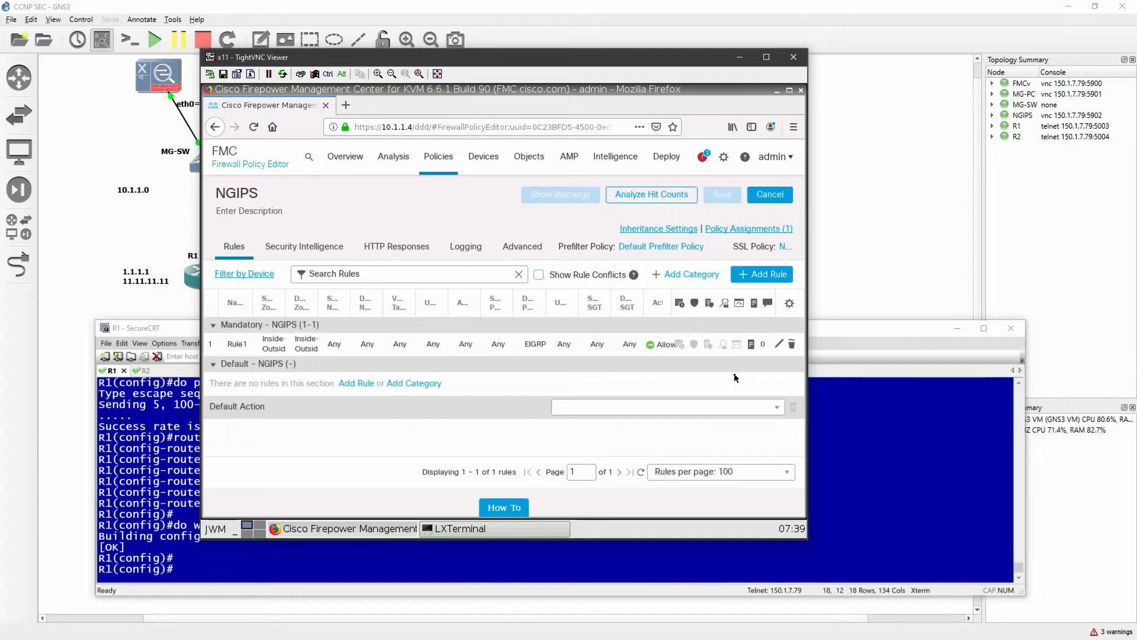
click(779, 344)
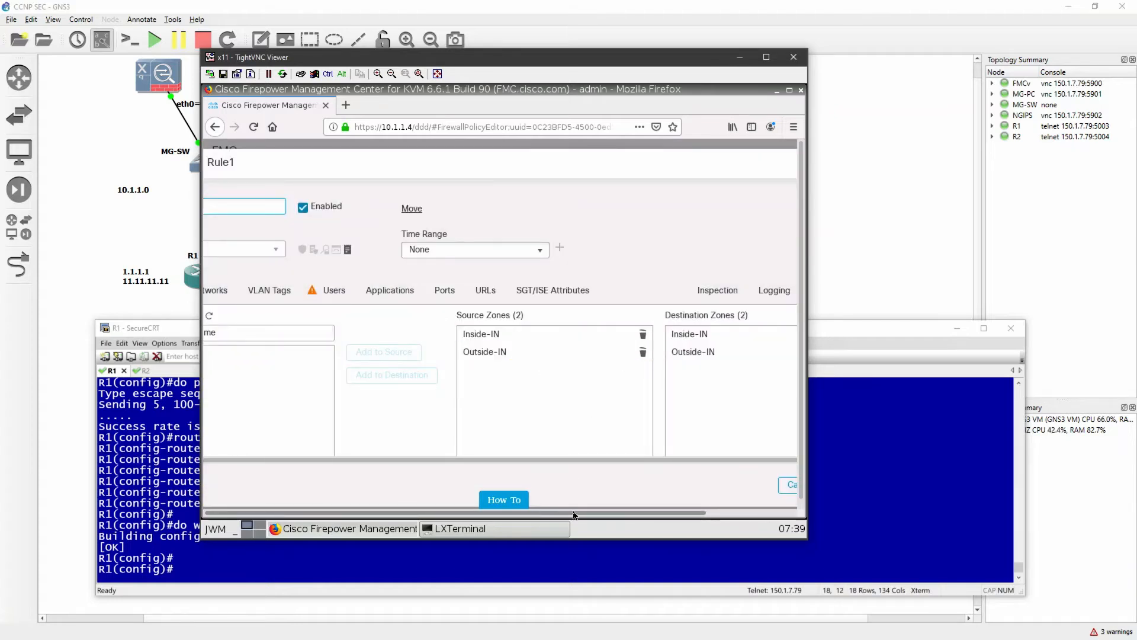
click(787, 484)
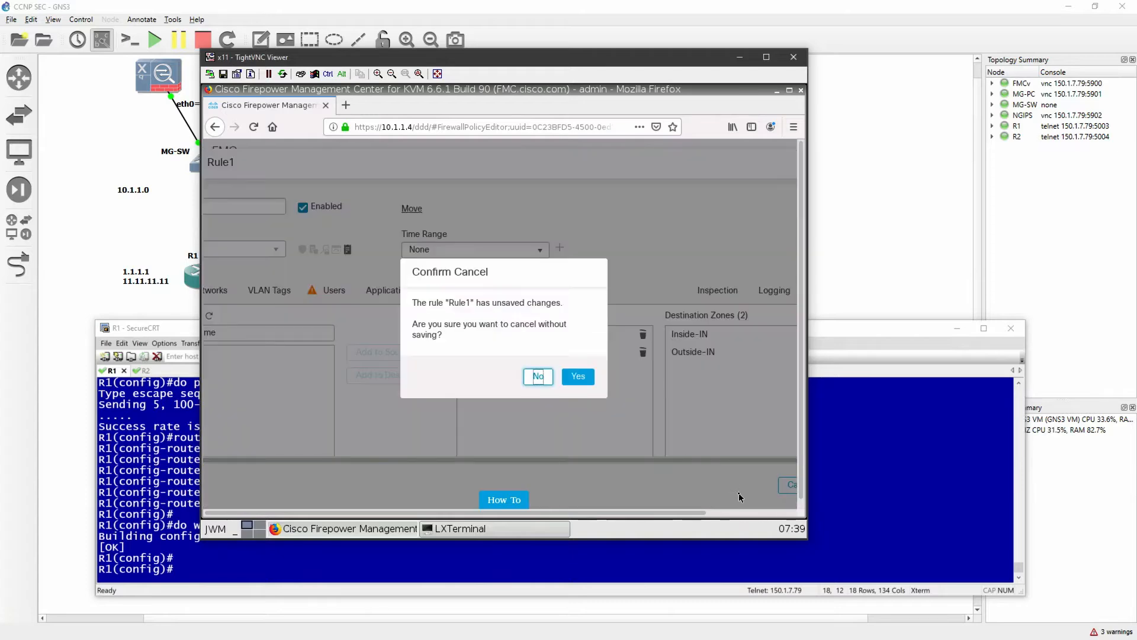
click(576, 378)
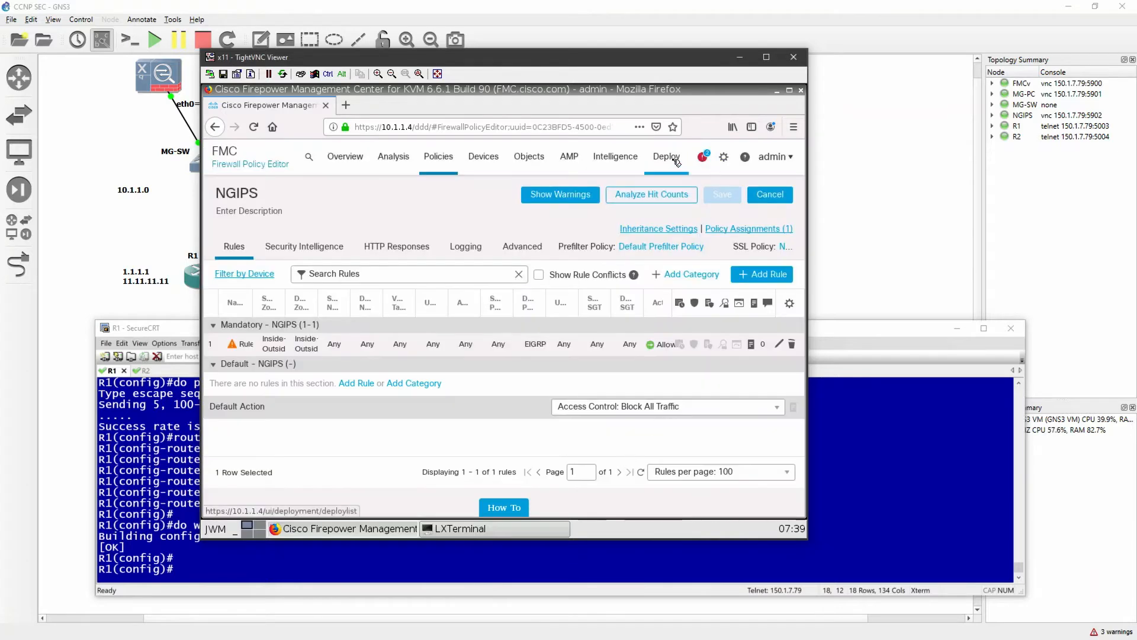
Deploy the pending changes to the NGIPS device again, reviewing both Rule1 validation warnings and proceeding despite them
mouse_move(667, 158)
click(681, 190)
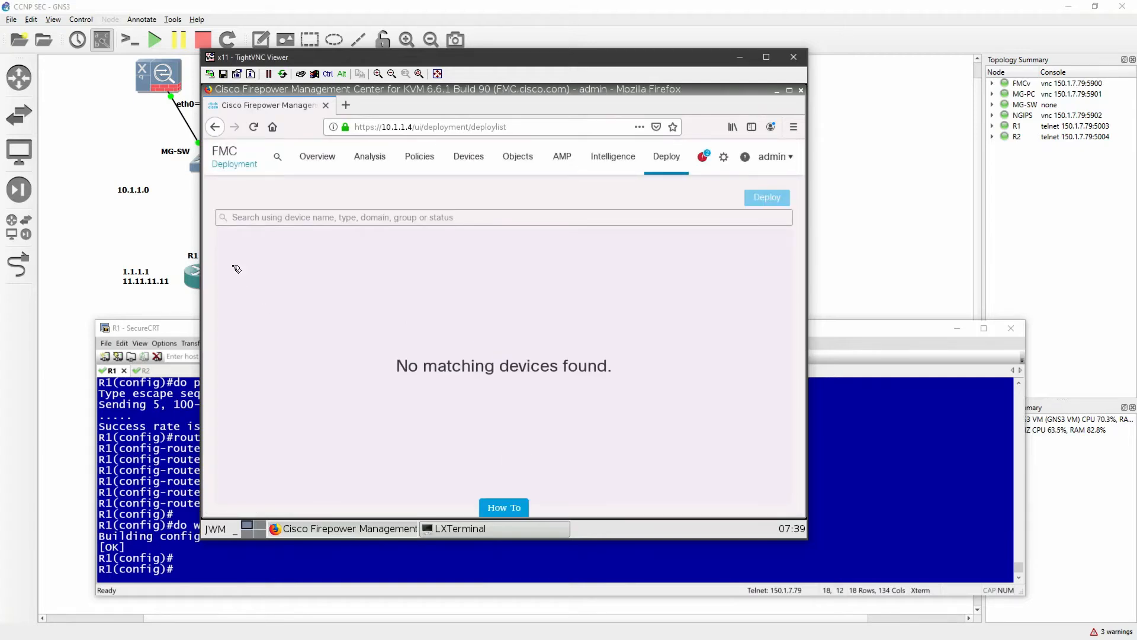
click(247, 260)
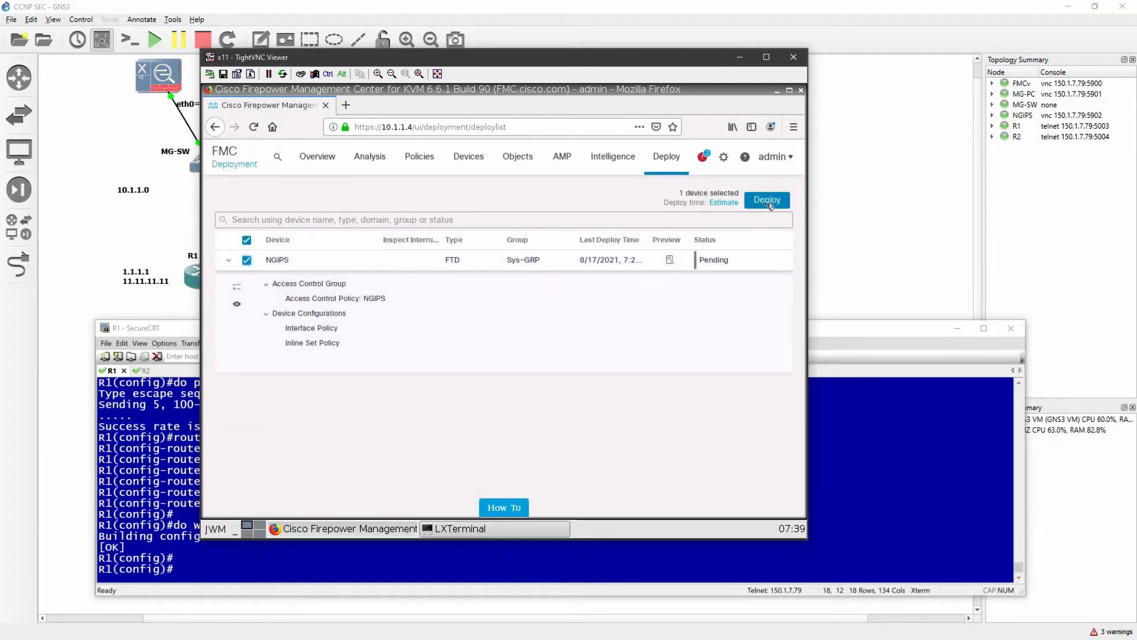
click(767, 199)
click(585, 362)
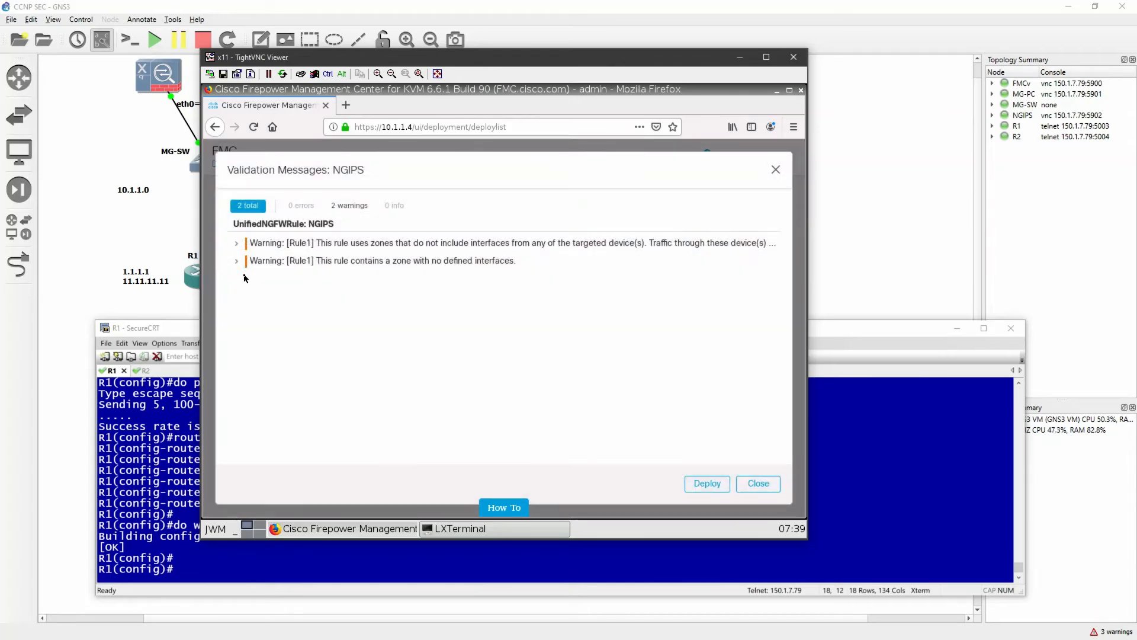
click(236, 261)
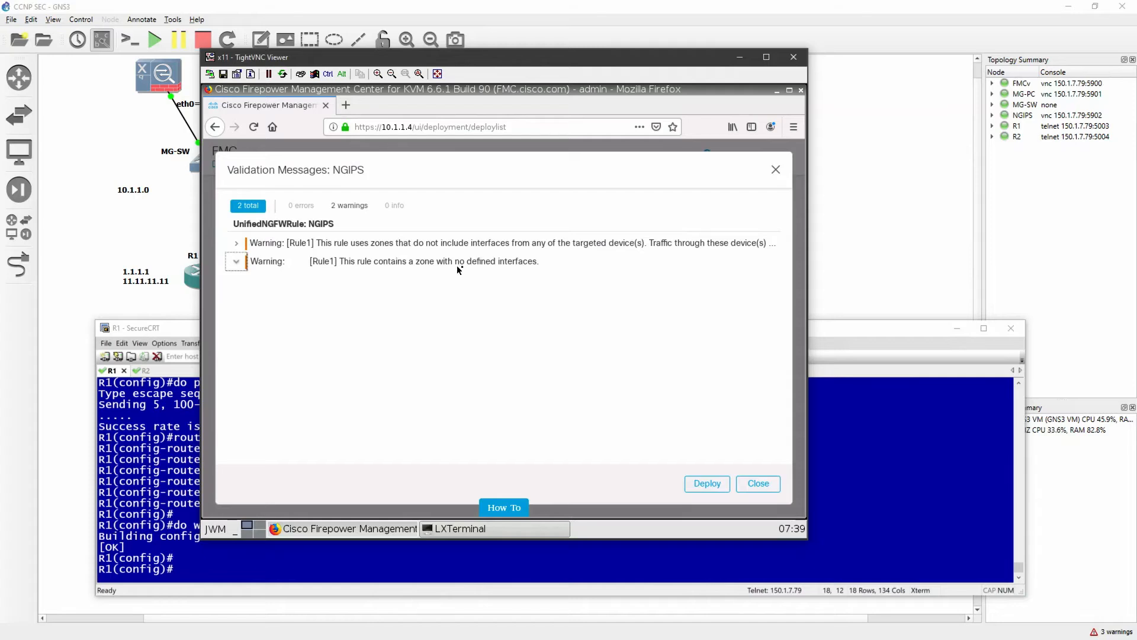
click(236, 244)
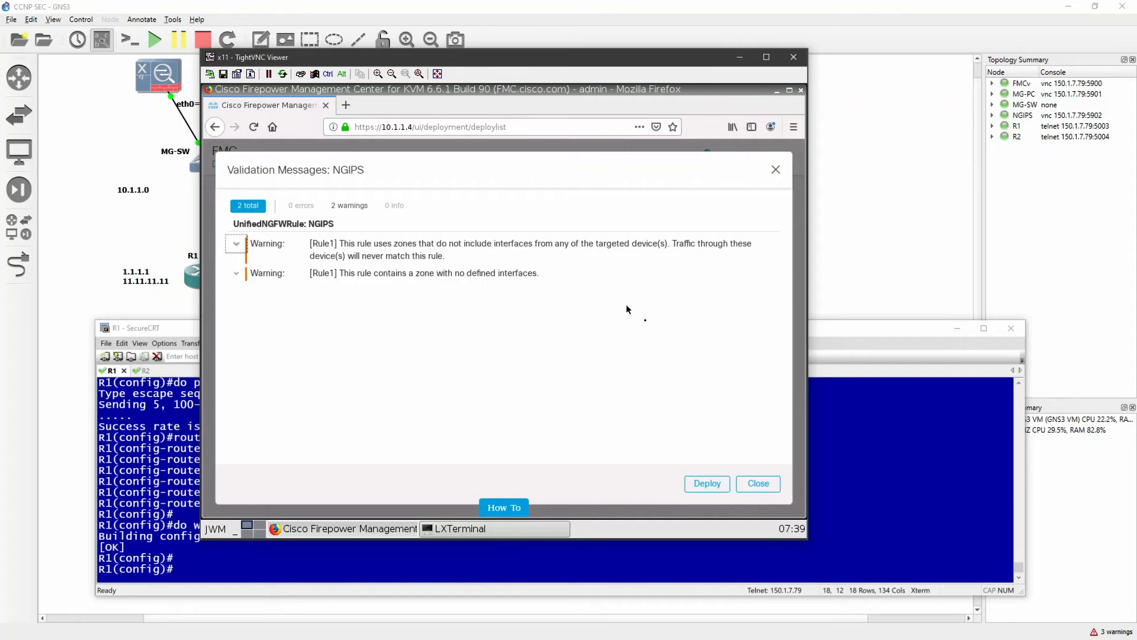
click(727, 484)
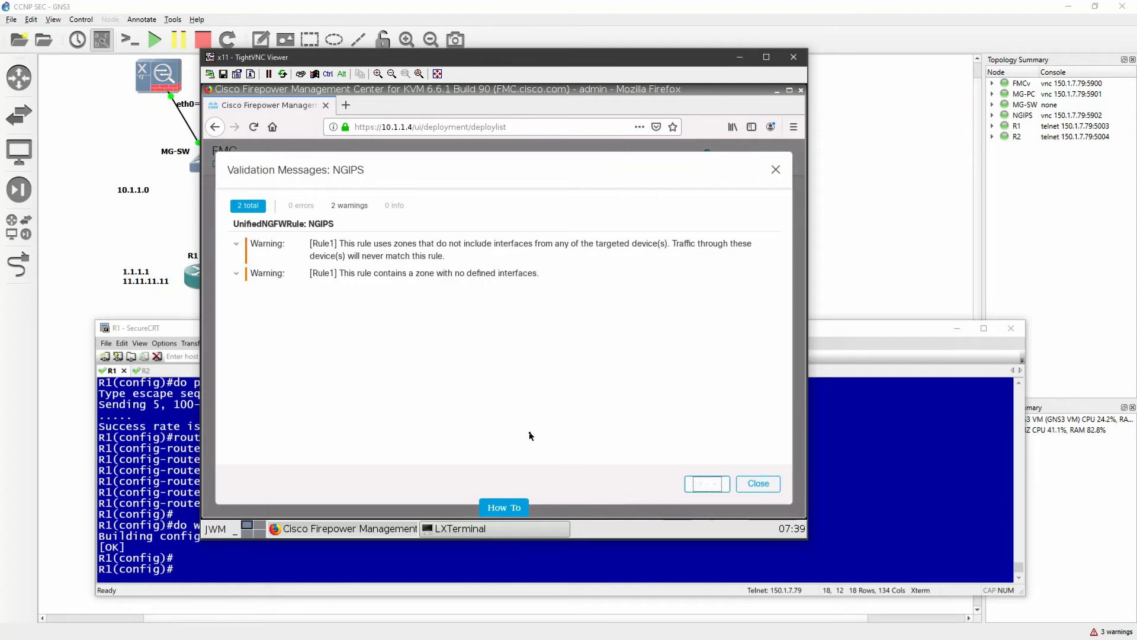
Look over the R1, NGIPS and R2 links in the GNS3 topology, and check the deployment's progress in Firepower Management Center, dismissing all notifications
click(875, 232)
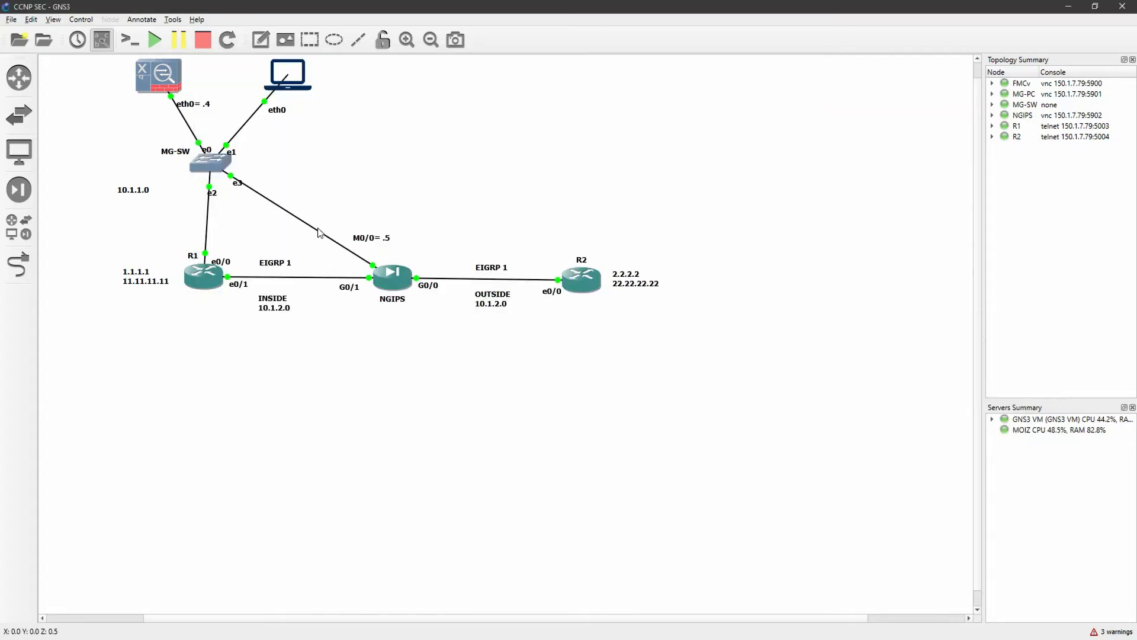
drag(318, 232, 462, 348)
drag(322, 270, 372, 302)
drag(450, 301, 415, 267)
click(444, 319)
key(alt+Tab)
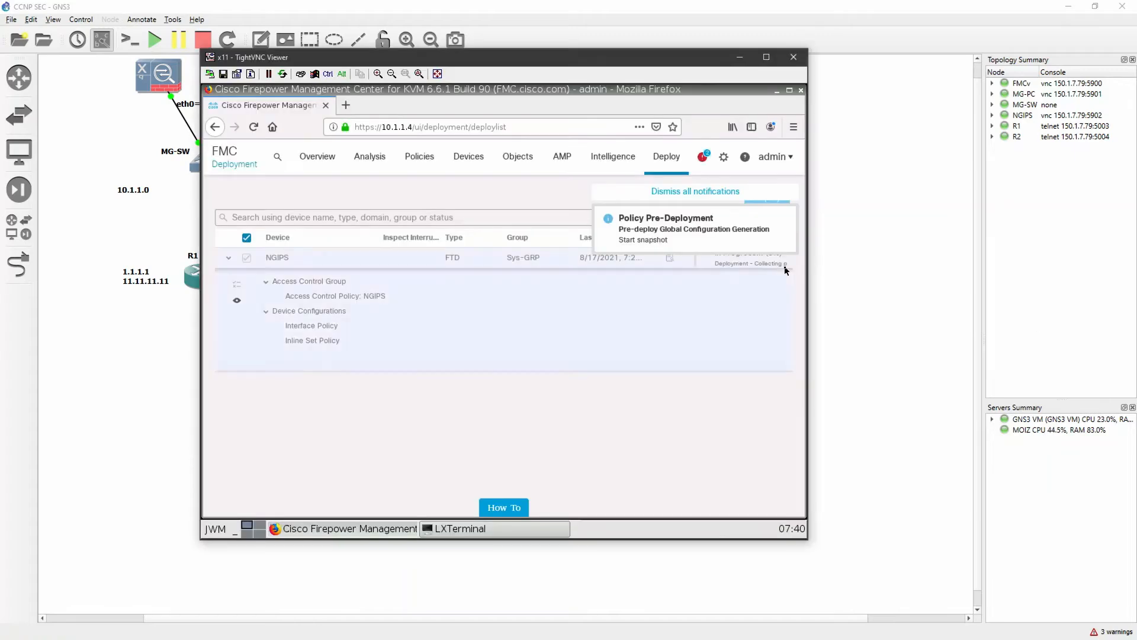
click(728, 194)
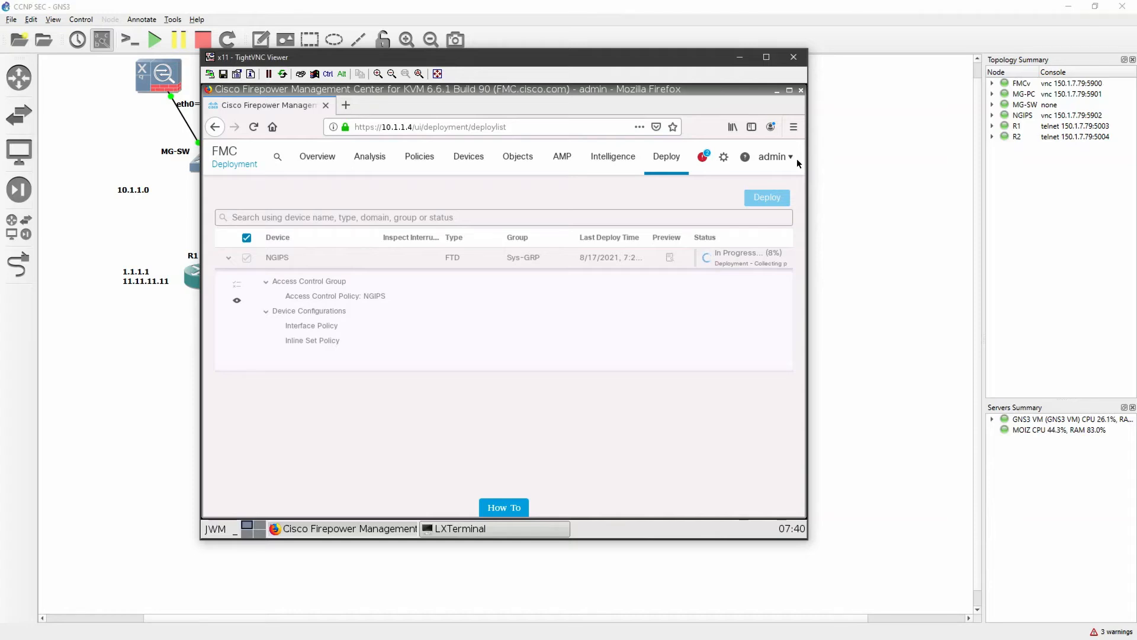
Switch to the R1 console in SecureCRT and list its EIGRP neighbors with "do sh ip eigrp neig"
key(alt+Tab)
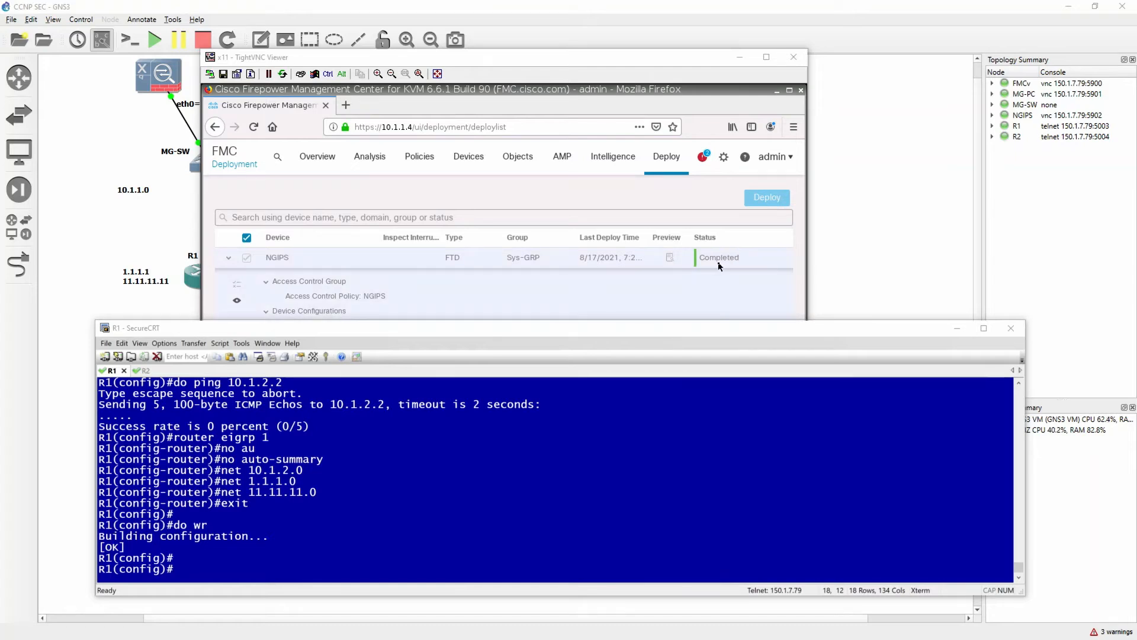
drag(484, 548, 479, 552)
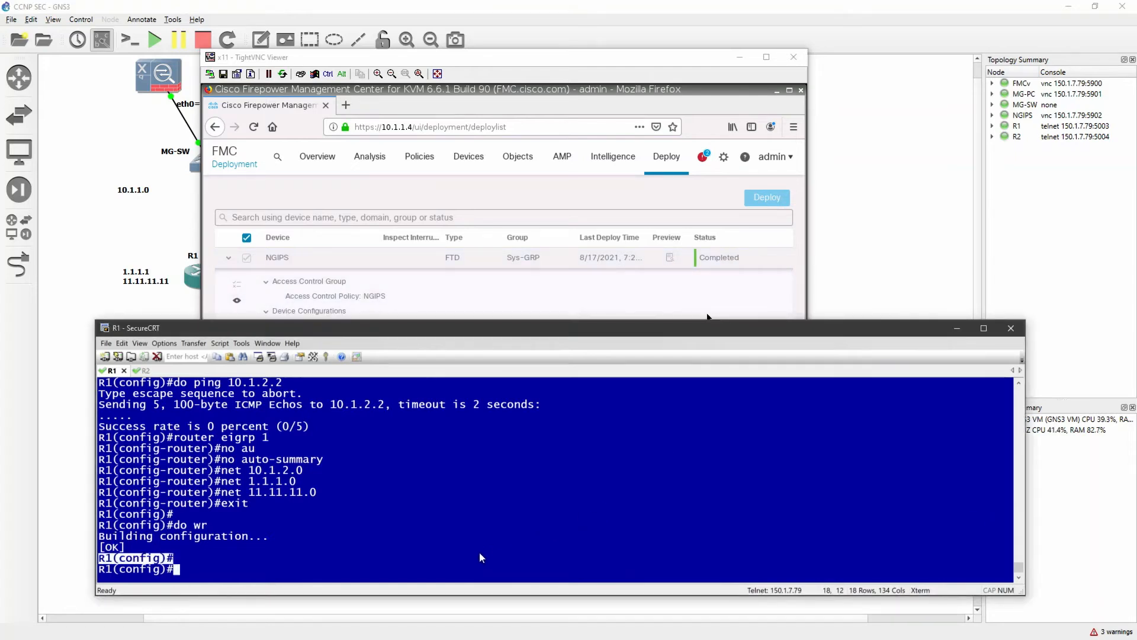
click(497, 566)
key(Return)
key(Return)
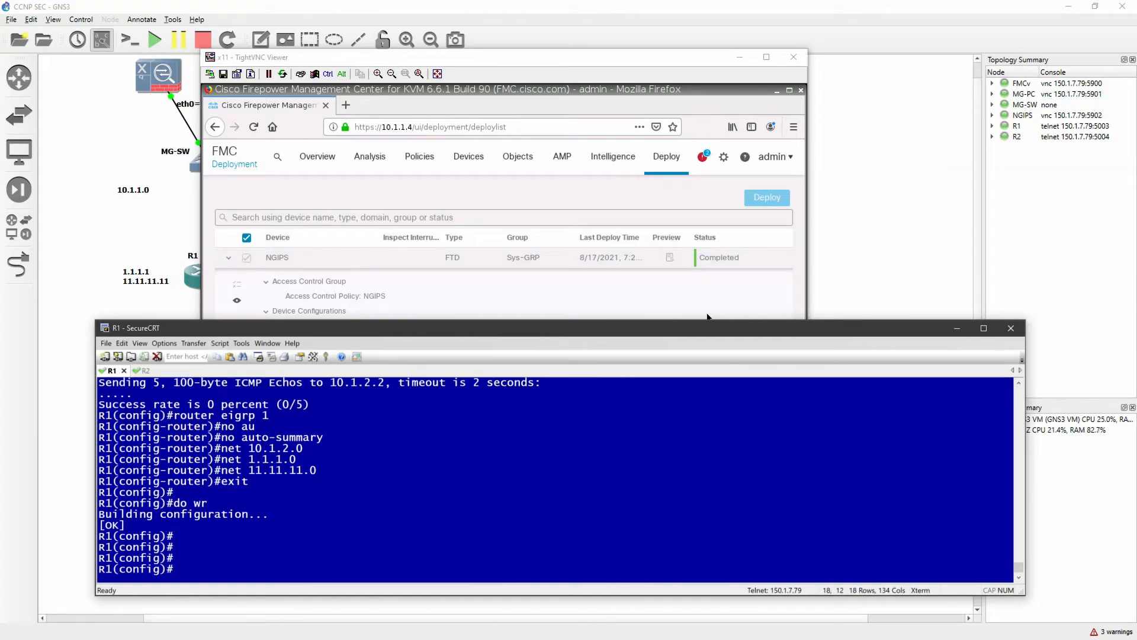
text(do sh ip eig)
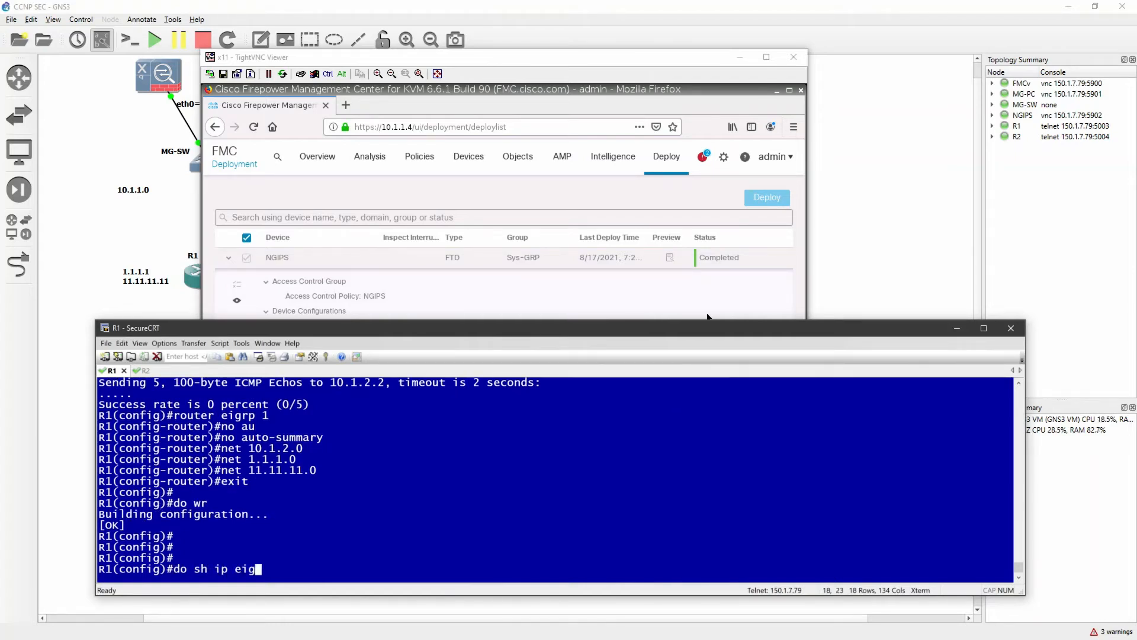
text(rp neig)
key(Return)
Shut down interface e0/0 on R1
key(Return)
key(Return)
key(Return)
key(Return)
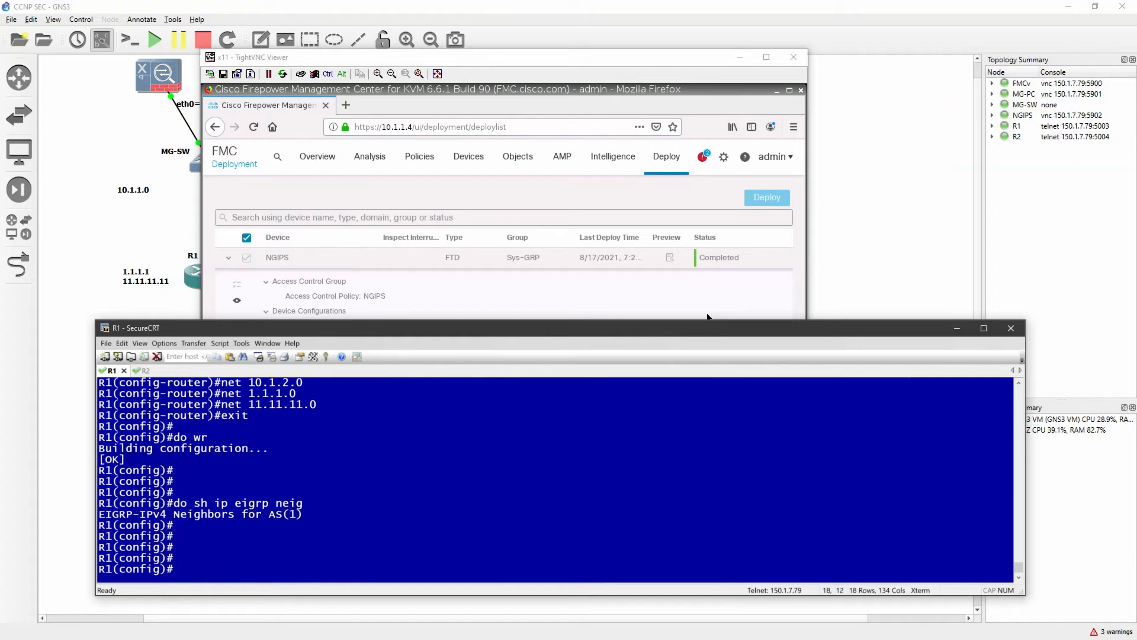
text(int e0/0)
key(Return)
text(sh)
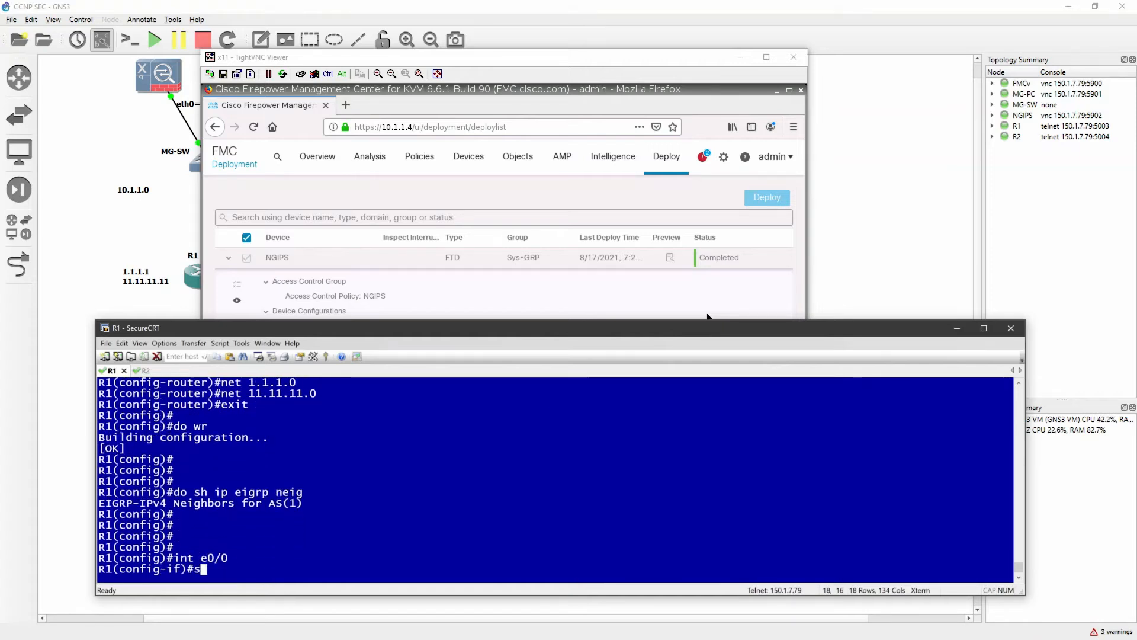
key(Return)
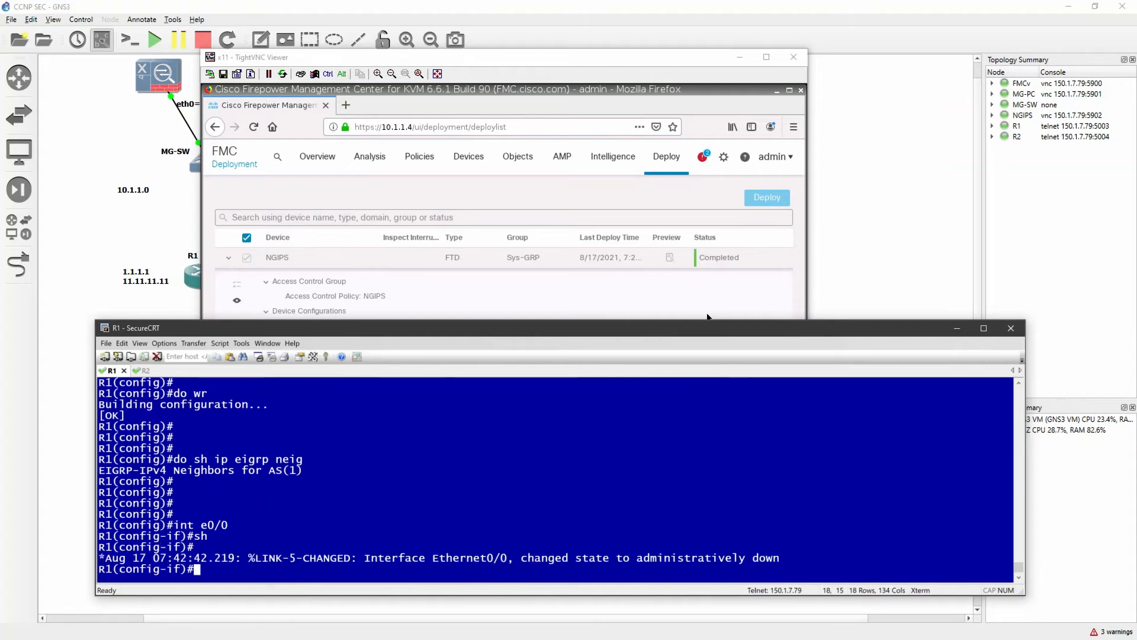
Re-enable interface e0/0 on R1 with "no sh" and exit to global configuration mode
key(Return)
text(no sh)
key(Return)
text(eixt)
key(Return)
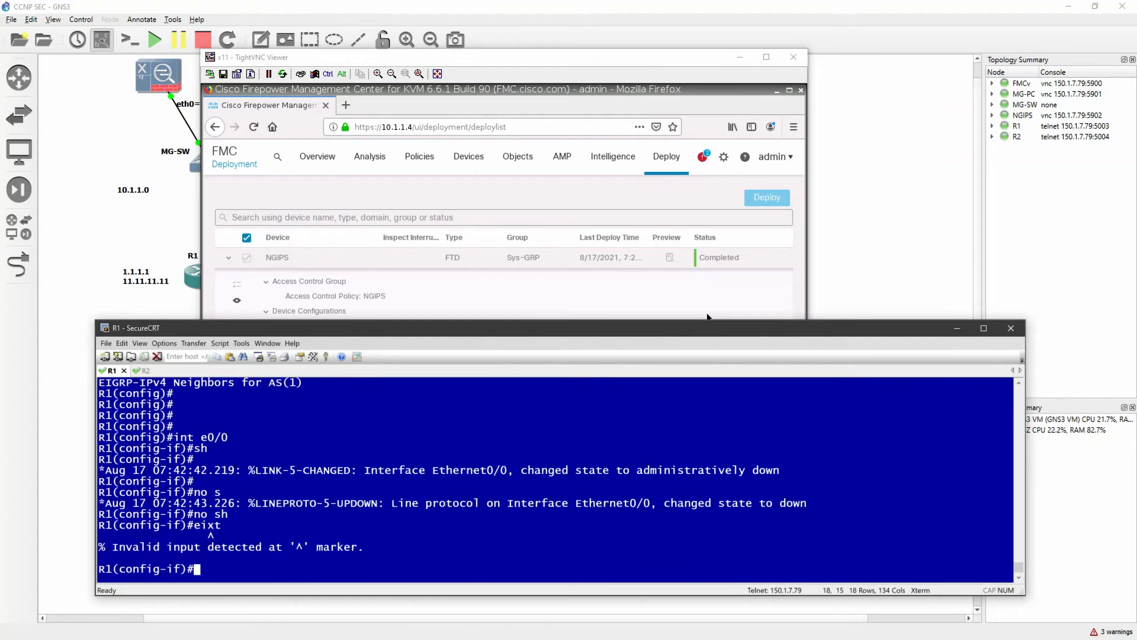
text(exit)
key(Return)
key(Return)
key(Return)
key(Return)
key(Return)
key(Return)
key(Return)
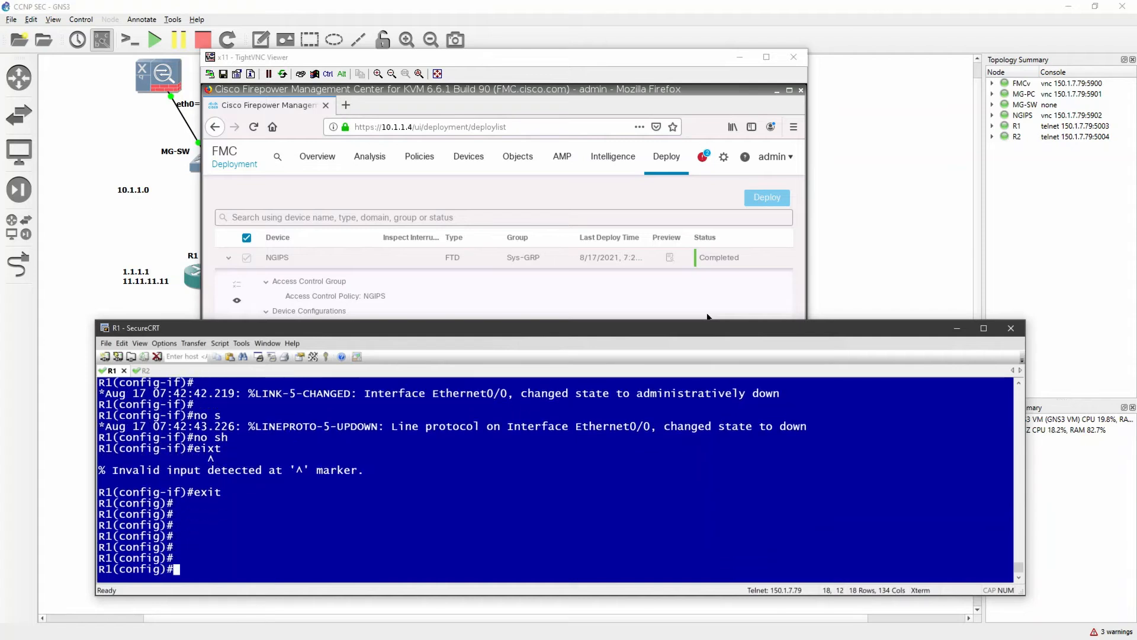
key(Return)
key(Return)
key(Return)
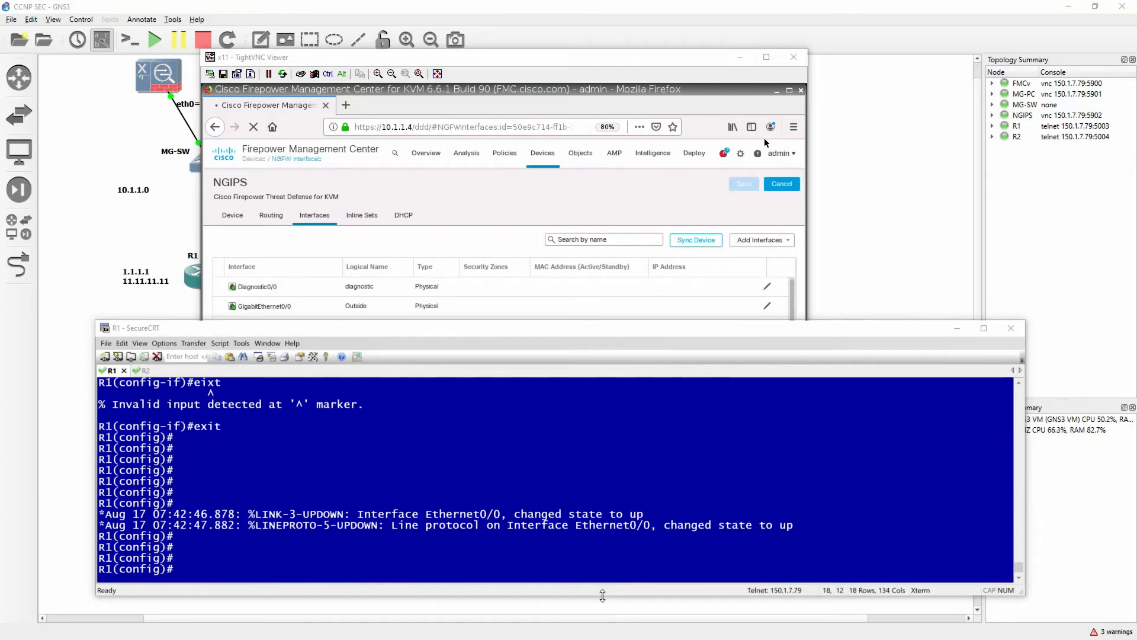
Return to Firepower Management Center, open the NGIPS device from device management, and examine its configured inline sets
click(716, 292)
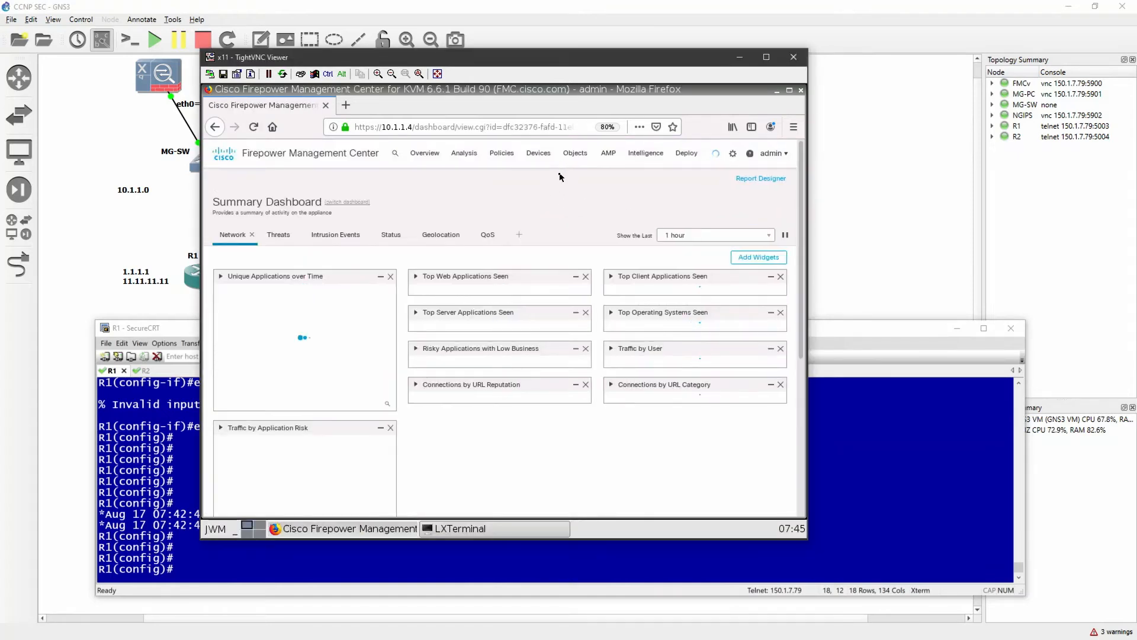
mouse_move(539, 154)
click(573, 185)
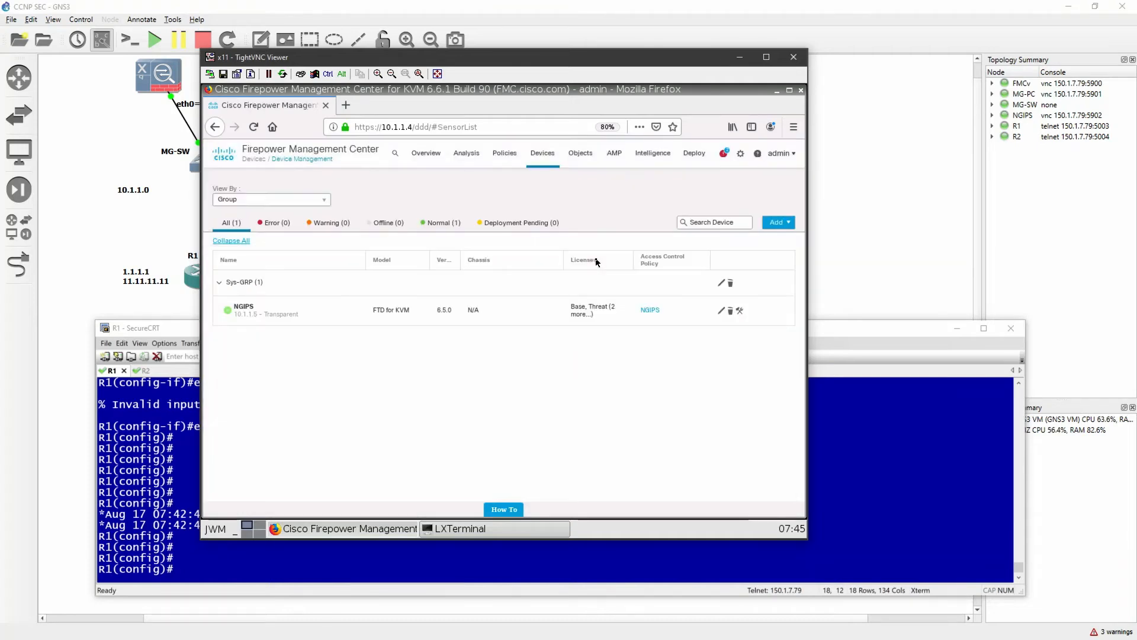
click(722, 310)
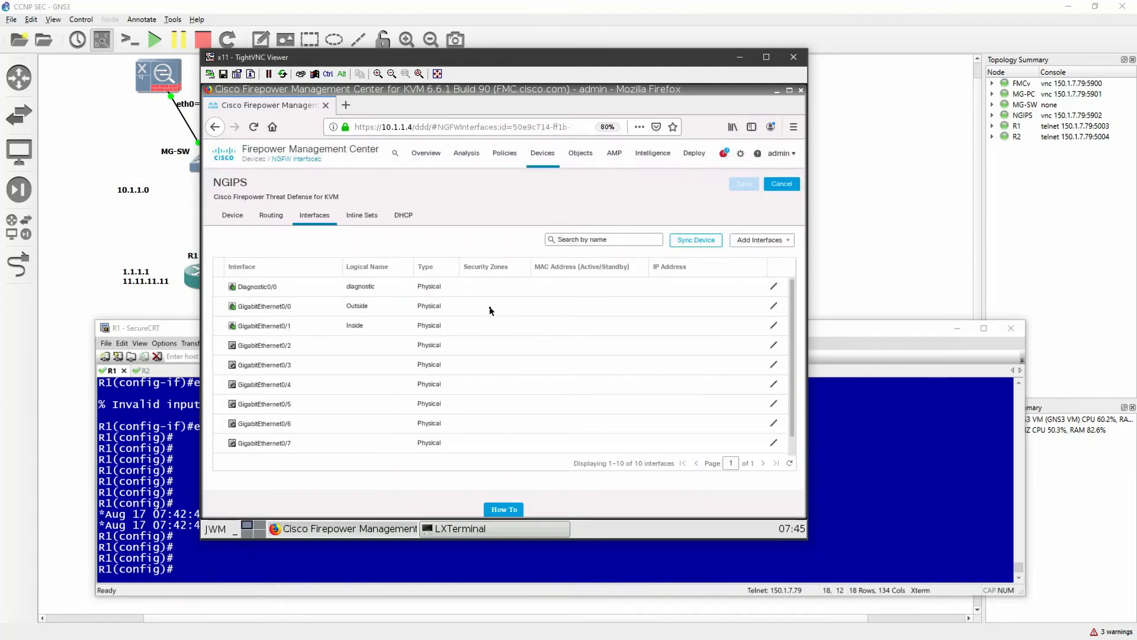
click(368, 224)
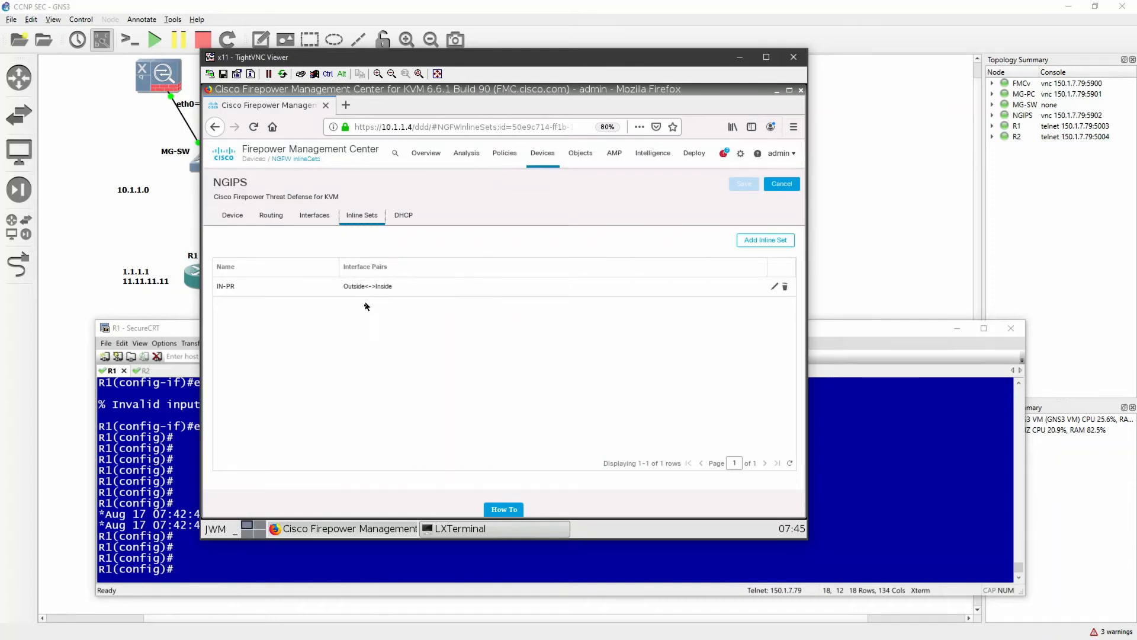
Create the security zone Outside-INL and assign it to the Outside interface GigabitEthernet0/0 of the NGIPS device
click(321, 220)
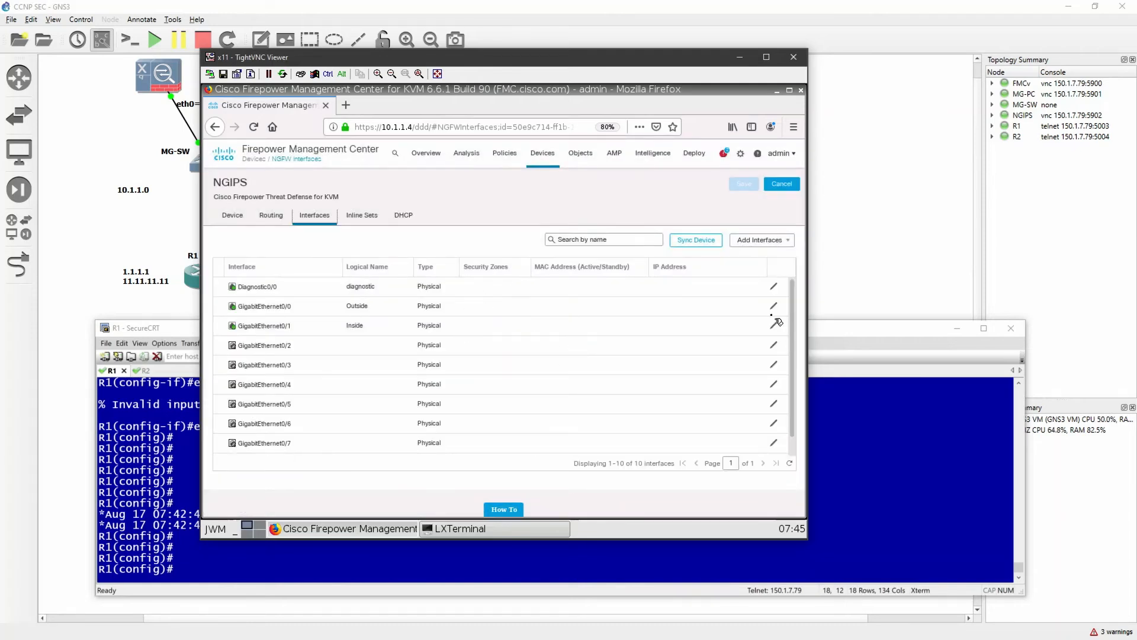
click(774, 306)
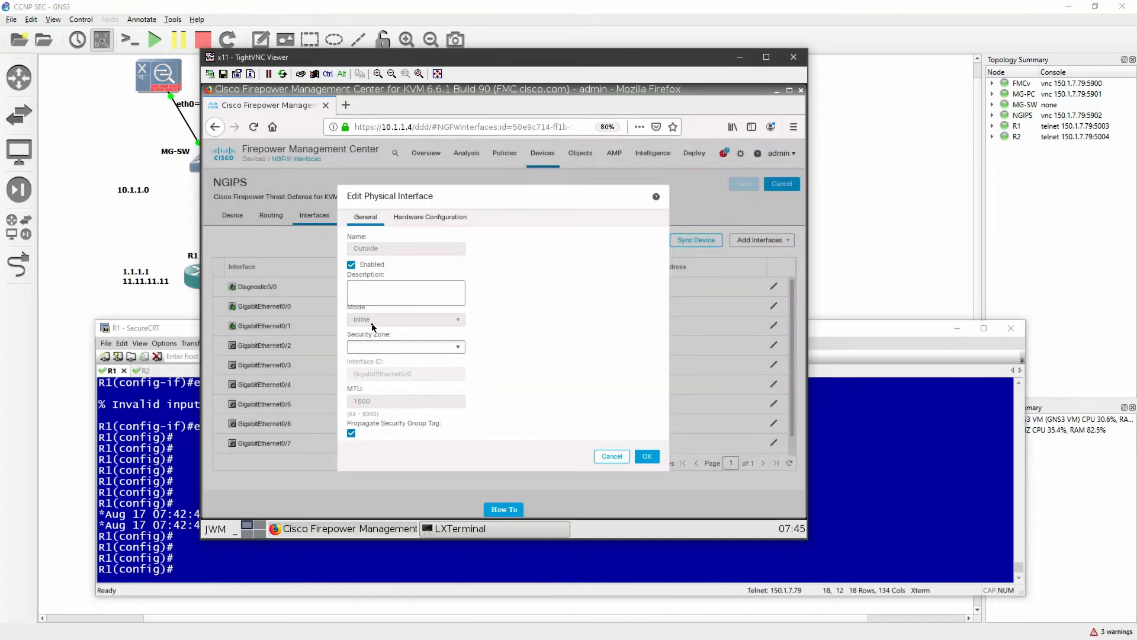
click(446, 348)
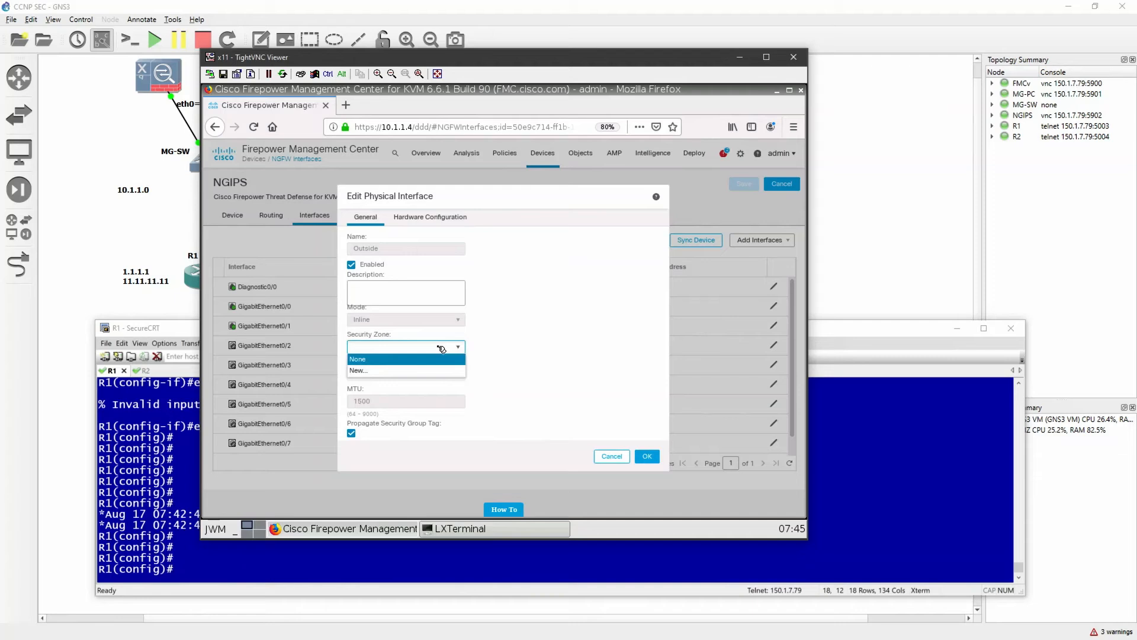
click(394, 371)
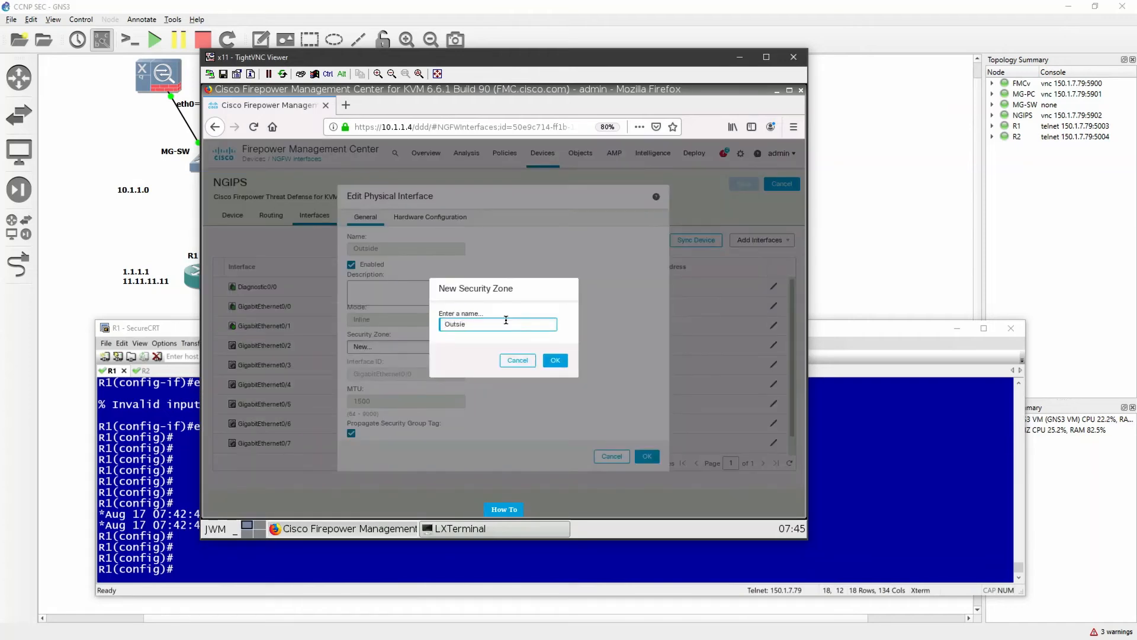
text(Outsied)
key(BackSpace)
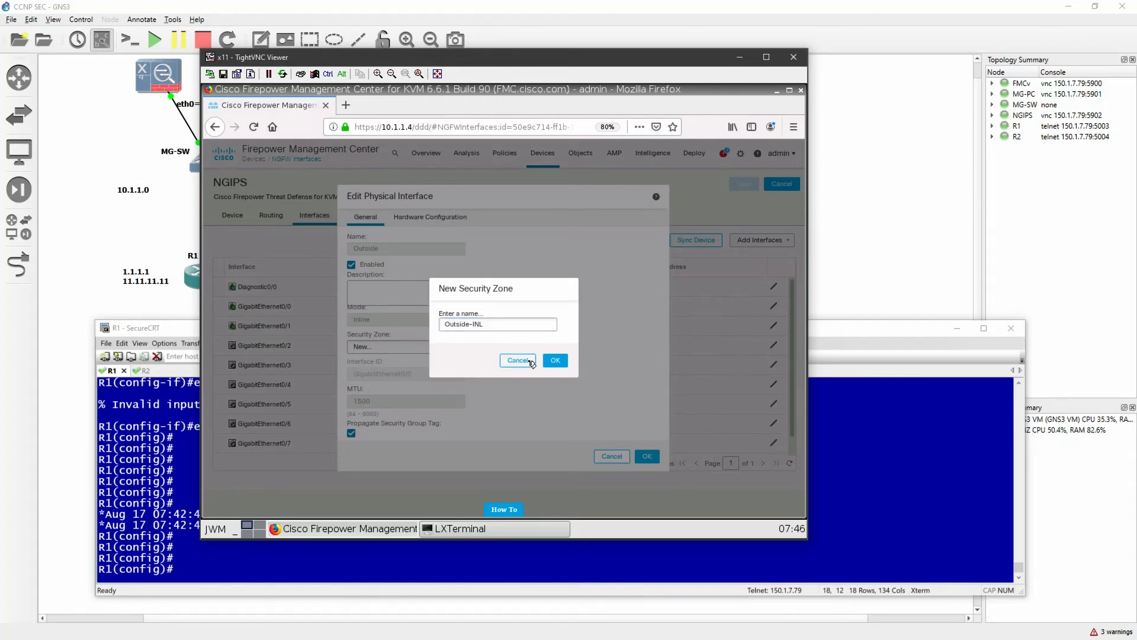
click(555, 361)
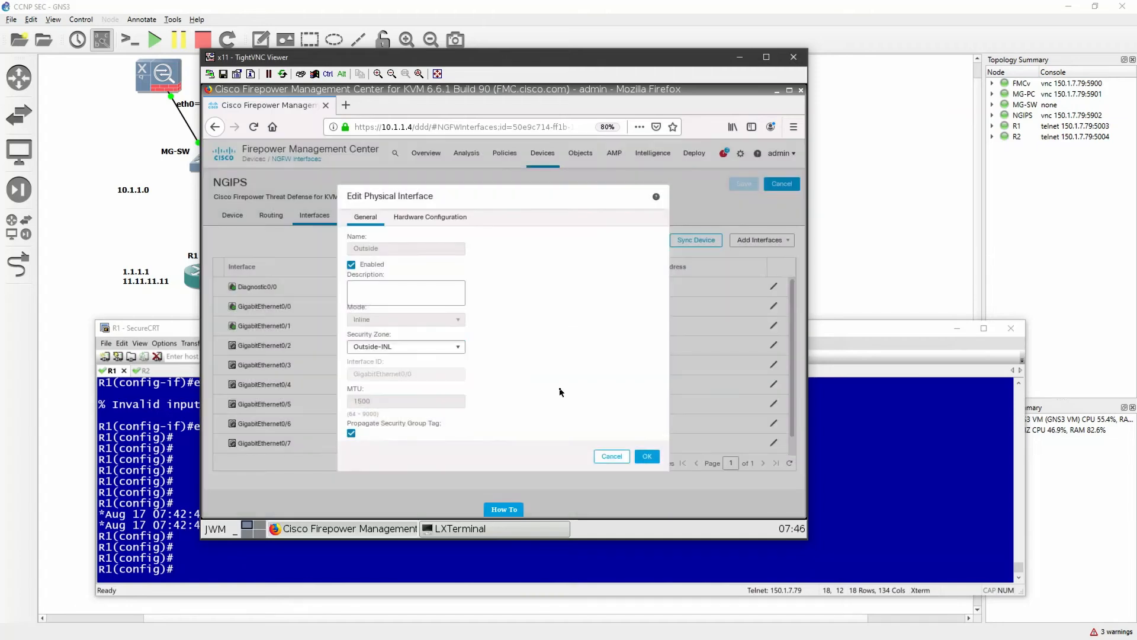
click(647, 456)
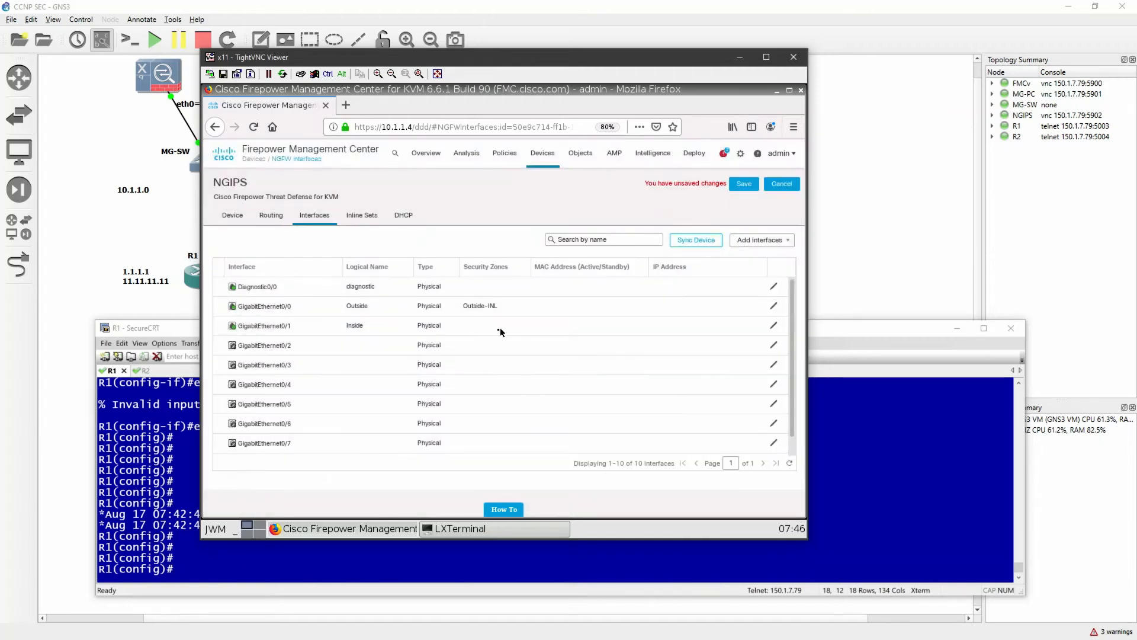
Create the security zone Inside-INL, assign it to the Inside interface GigabitEthernet0/1, and save the device's interface changes
click(775, 326)
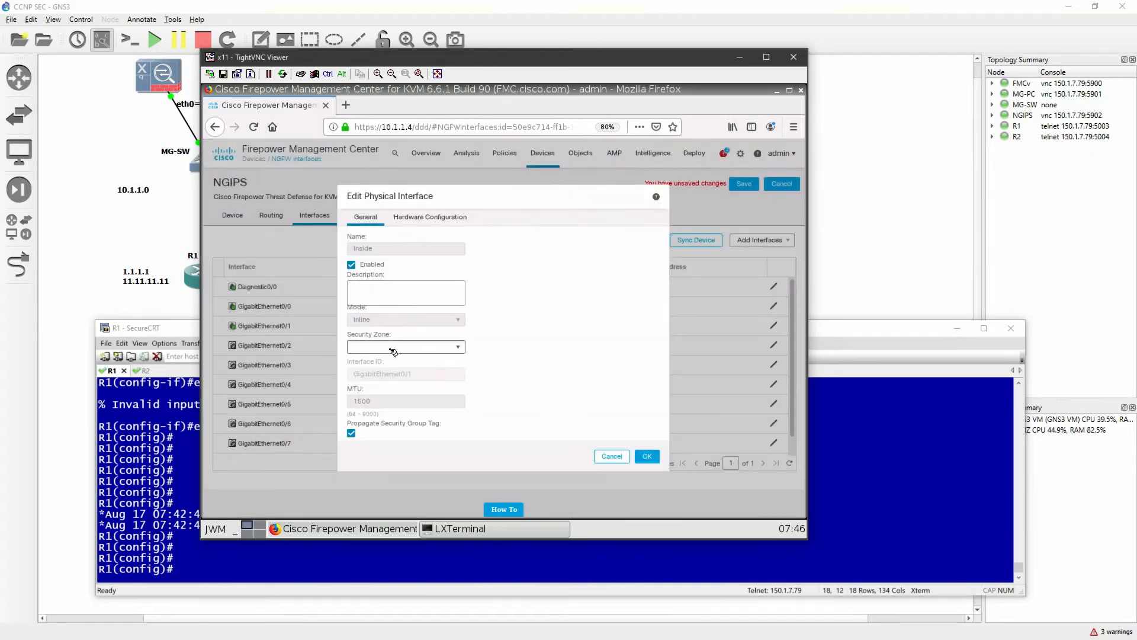
click(425, 348)
click(414, 382)
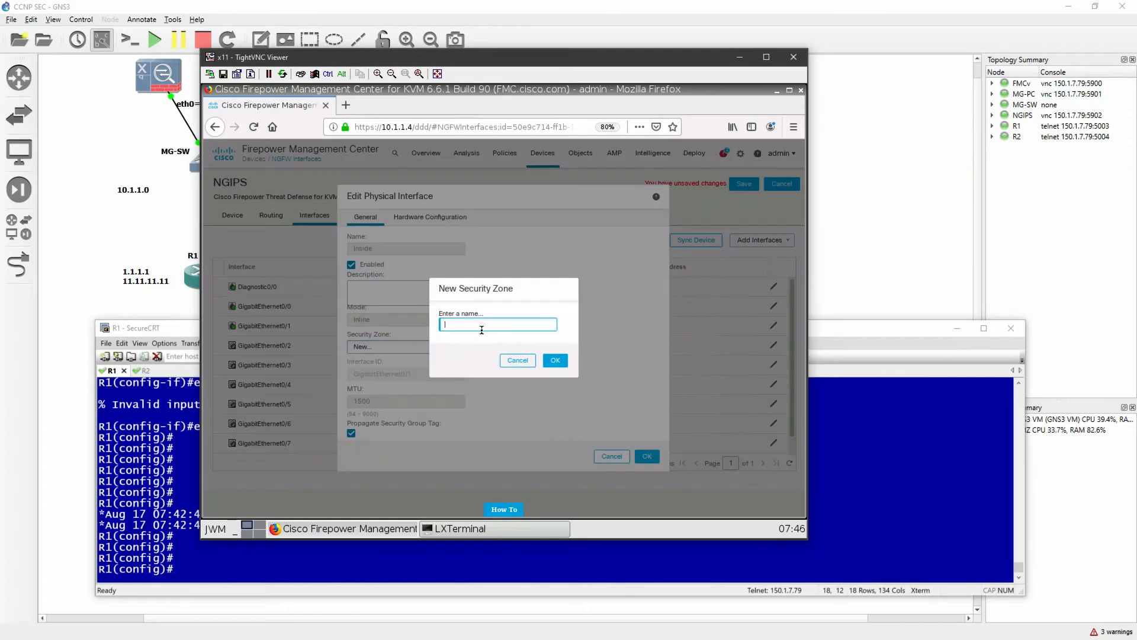
text(Inside-INL)
click(555, 360)
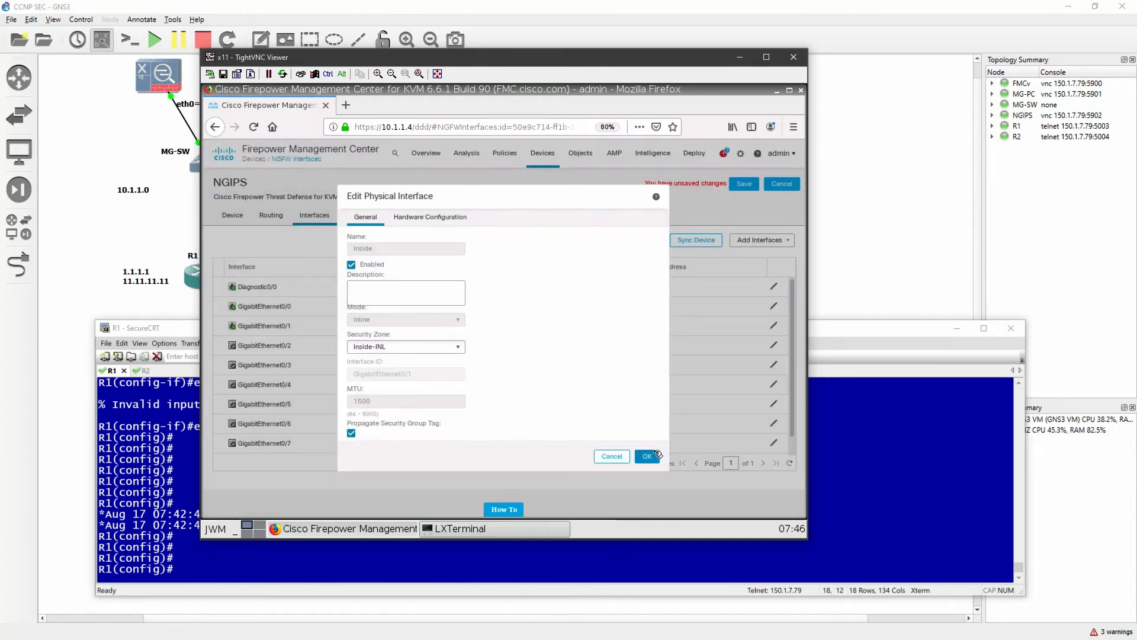
click(655, 457)
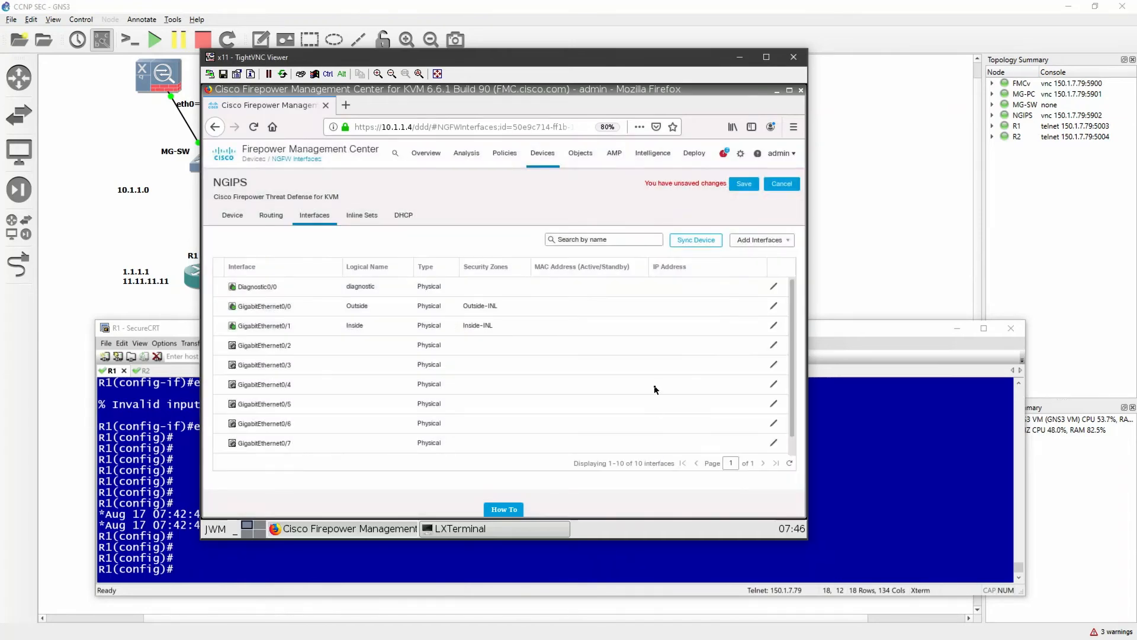
click(757, 186)
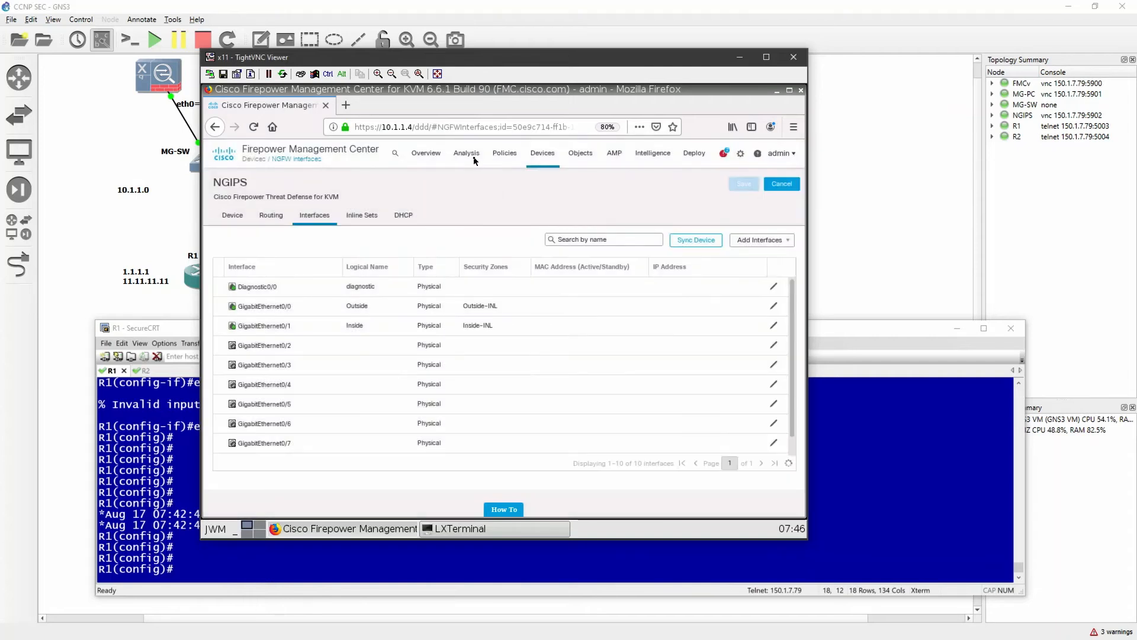
Open the NGIPS access control policy for editing
click(511, 155)
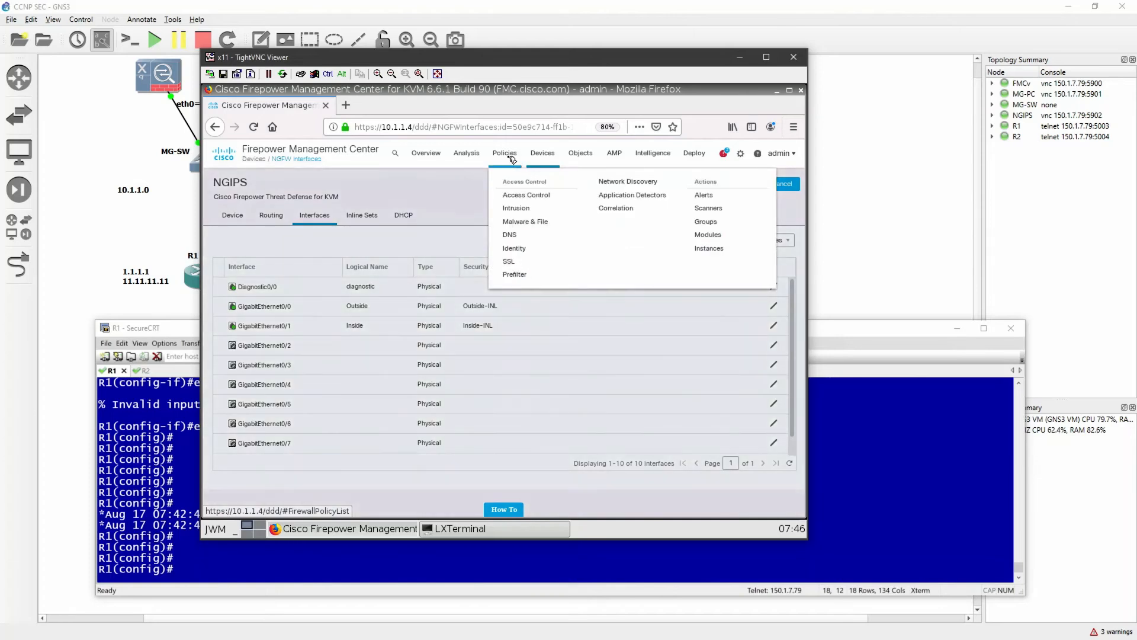
click(531, 195)
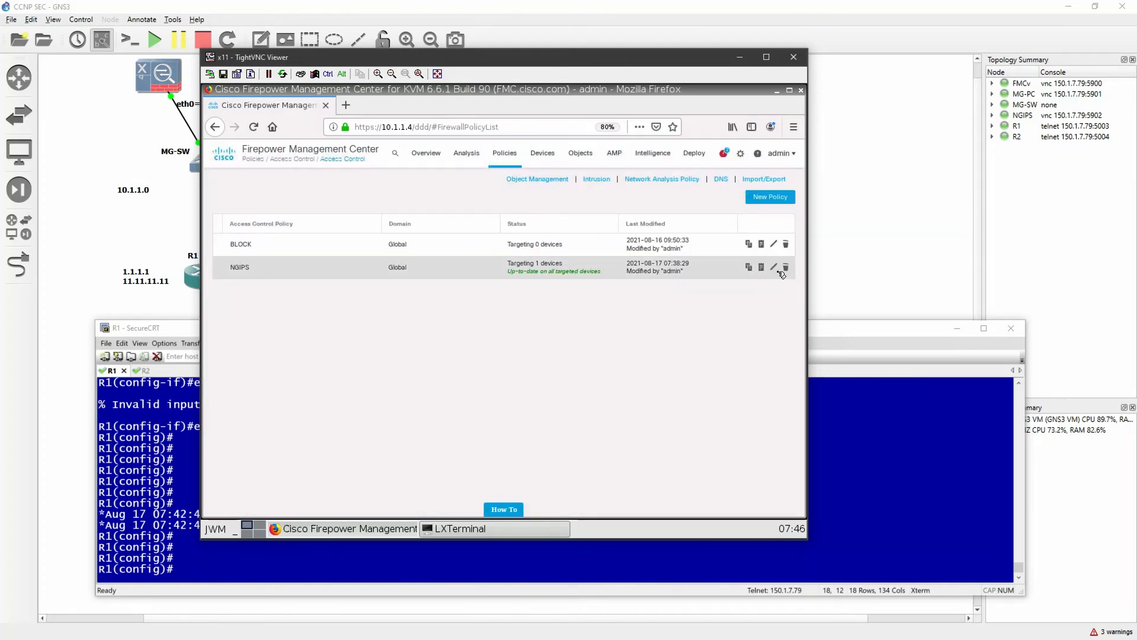
click(773, 268)
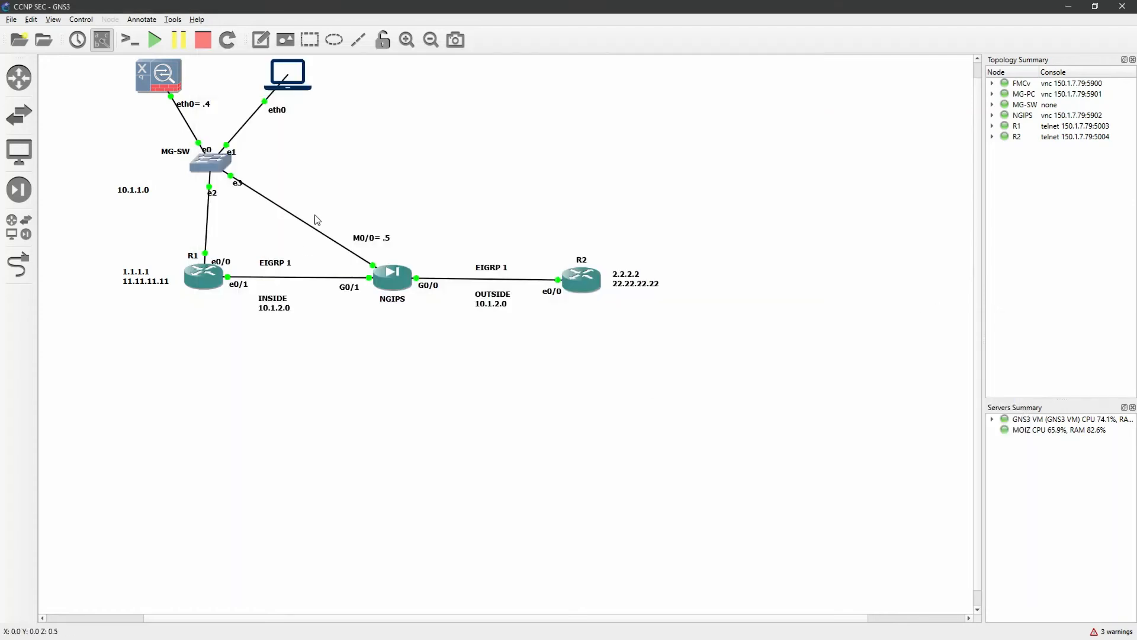
Examine the NGIPS inside and outside links, G0/1 and G0/0, in the GNS3 topology and return to Firepower Management Center
drag(315, 212, 458, 339)
click(457, 339)
drag(312, 263, 376, 318)
drag(447, 306, 417, 263)
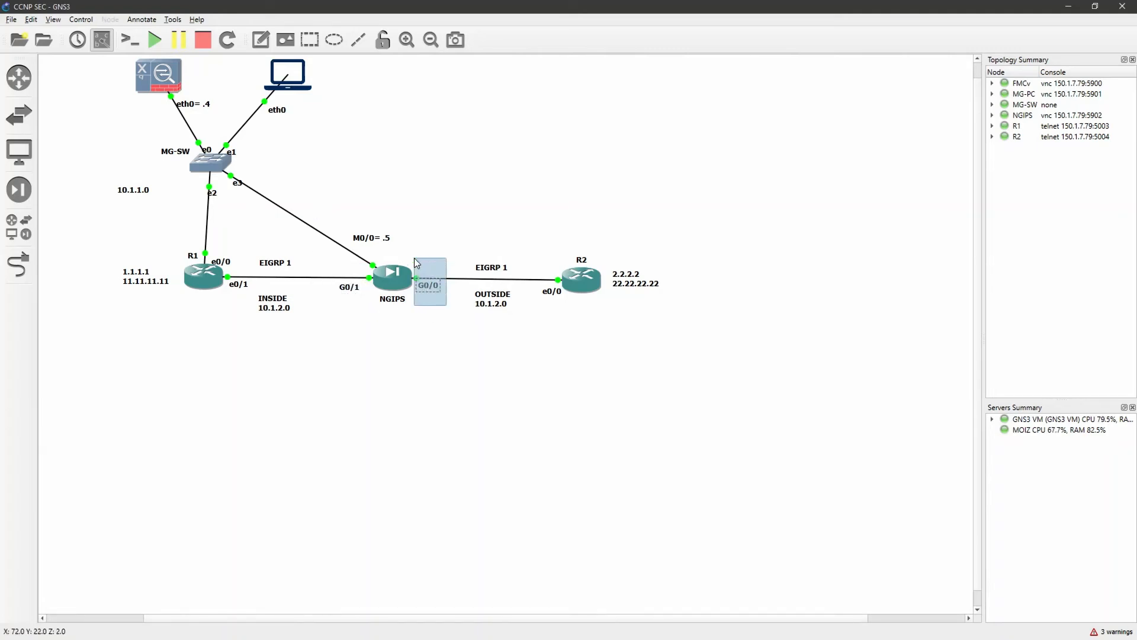
click(453, 352)
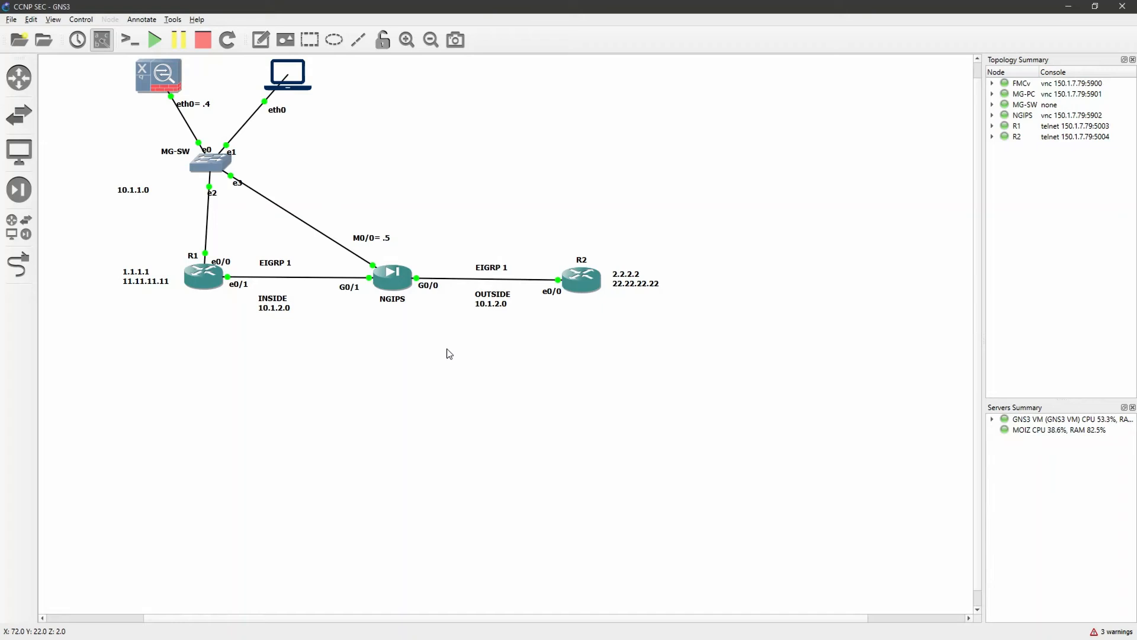
drag(442, 304, 316, 268)
click(389, 398)
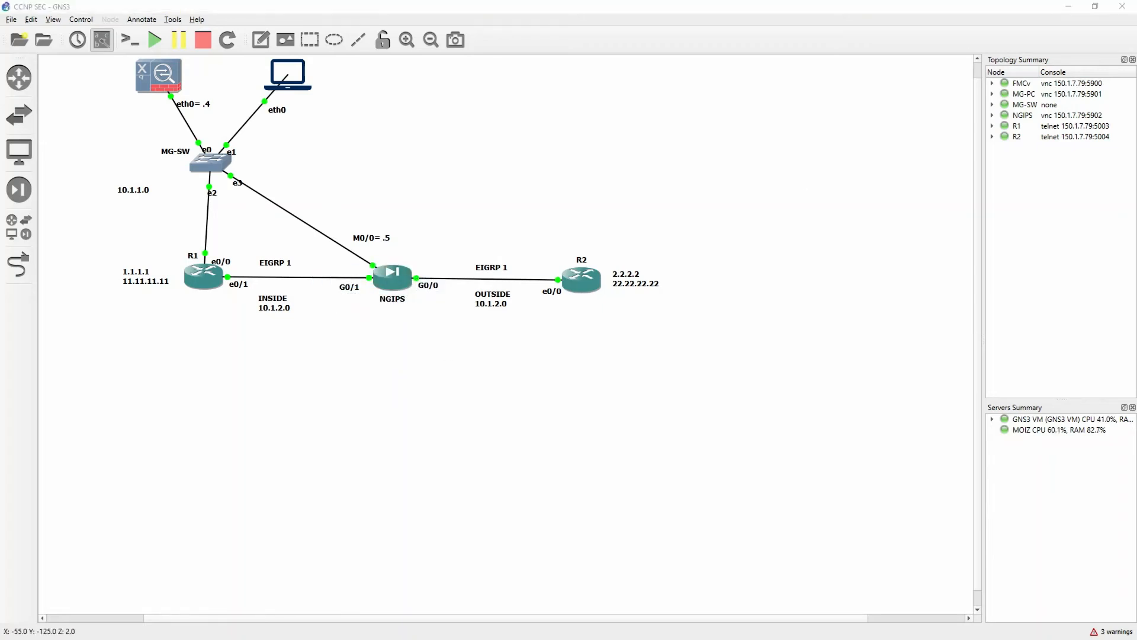
key(alt+Tab)
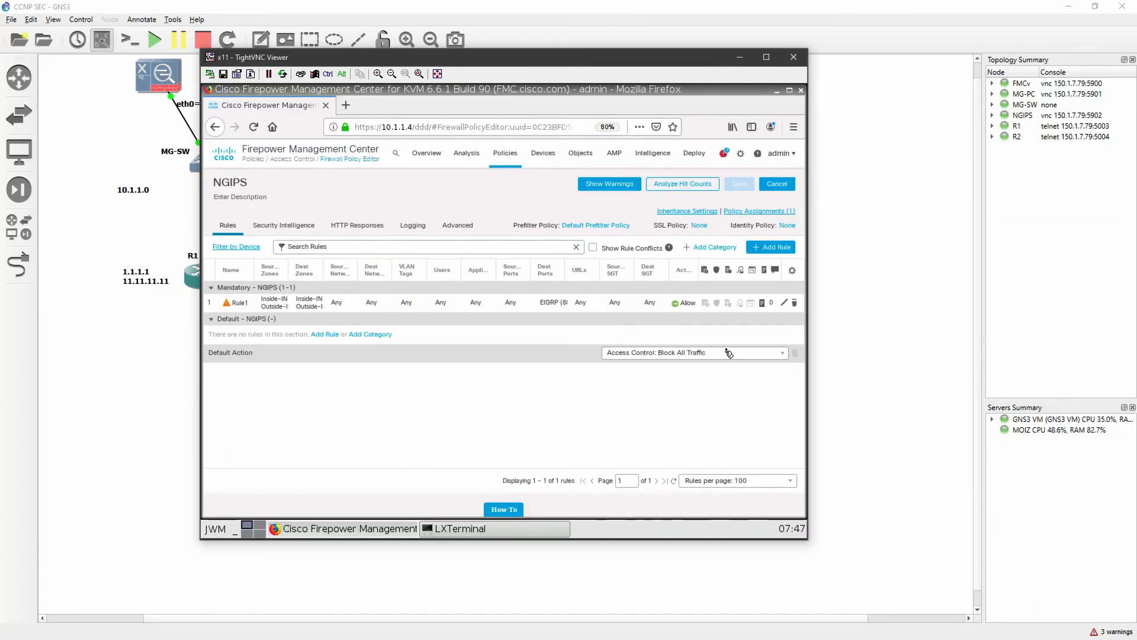
Edit access rule Rule1 and remove all its source and destination zones, Inside-IN and Outside-IN
click(785, 309)
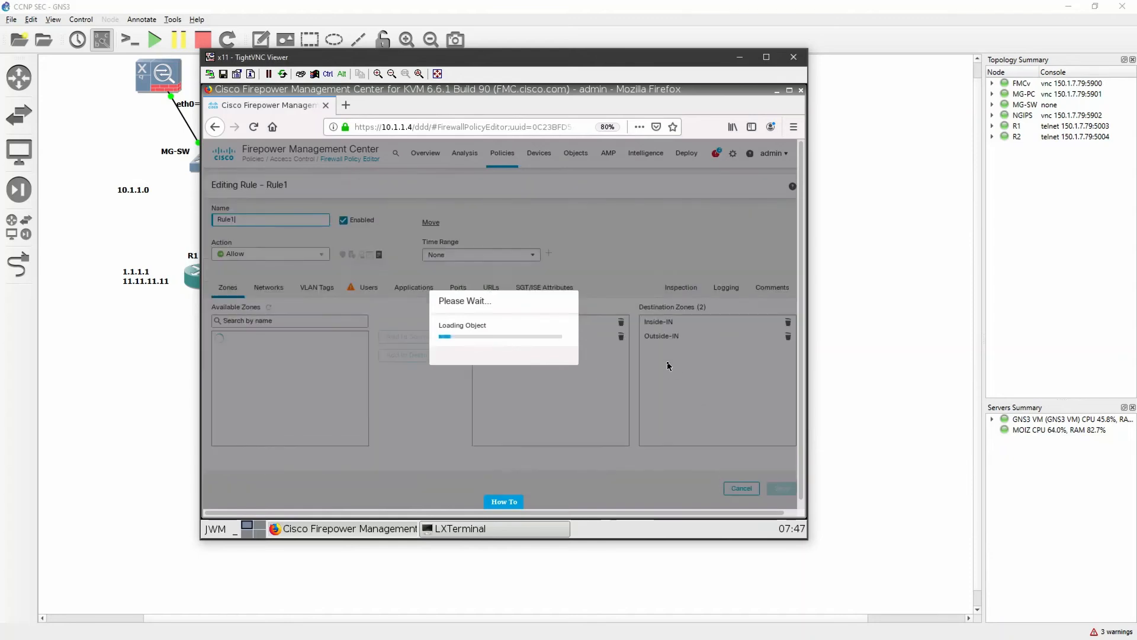
click(621, 335)
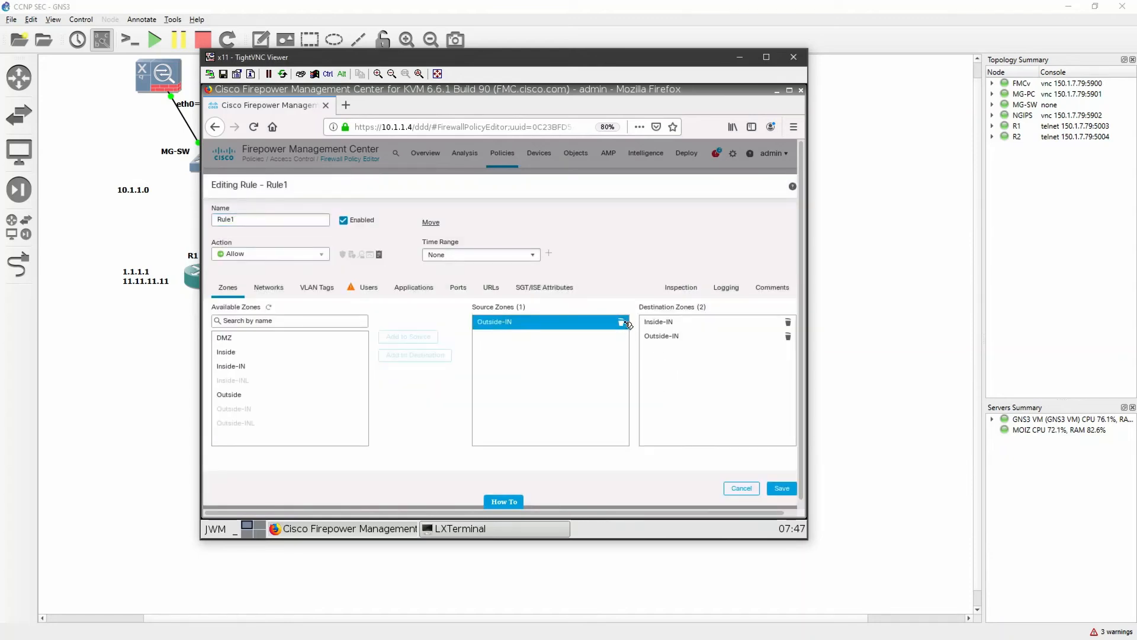
click(621, 321)
click(783, 322)
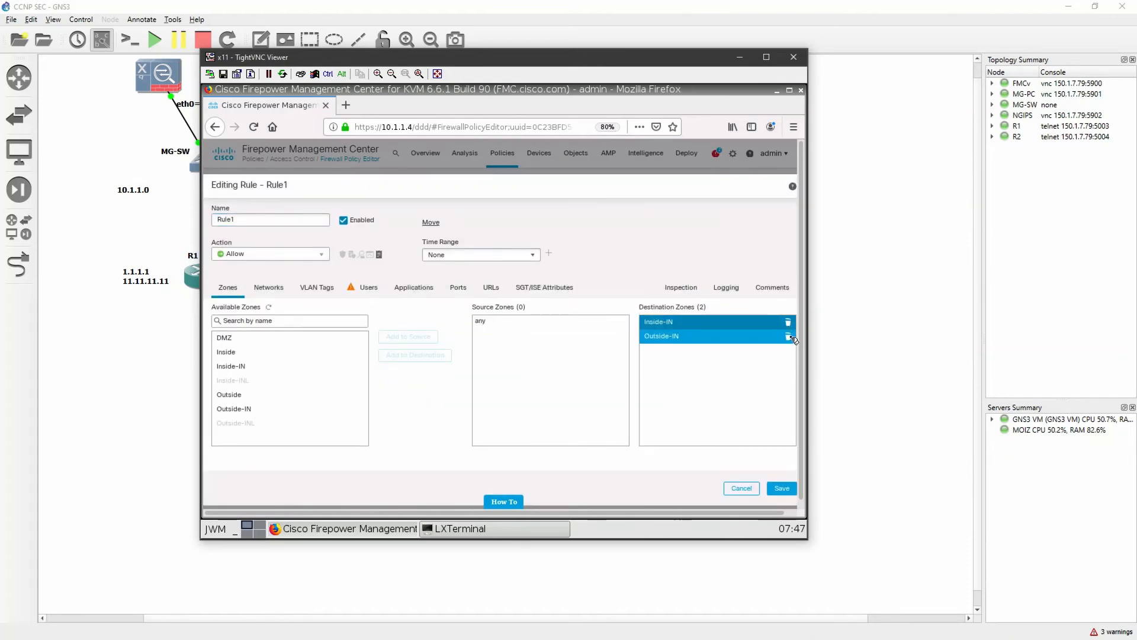
click(788, 323)
click(794, 127)
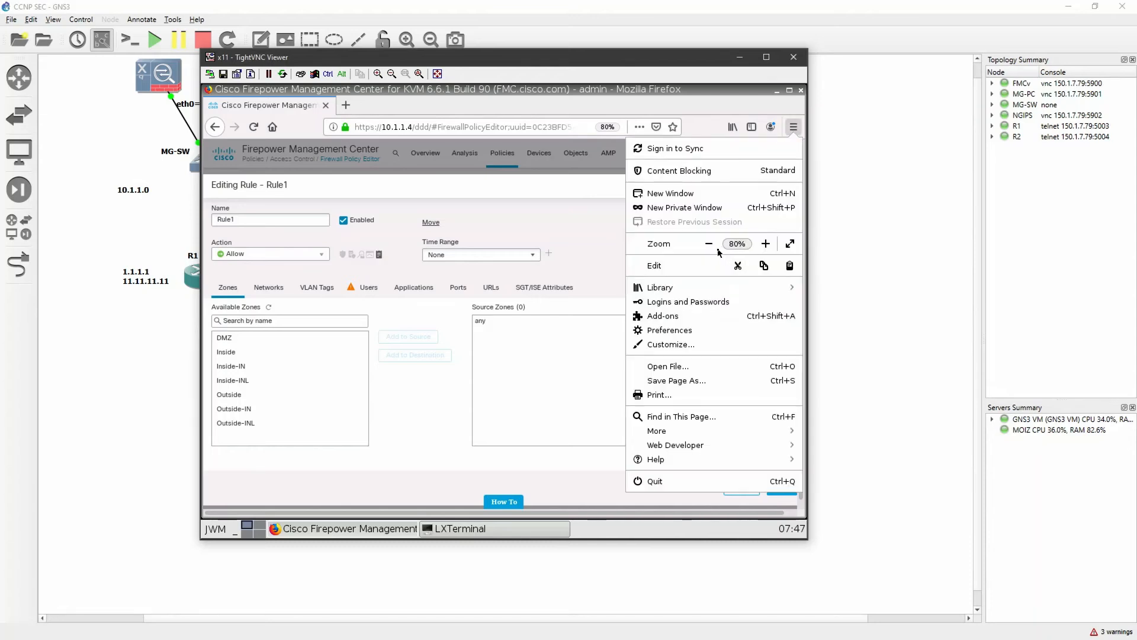
click(569, 237)
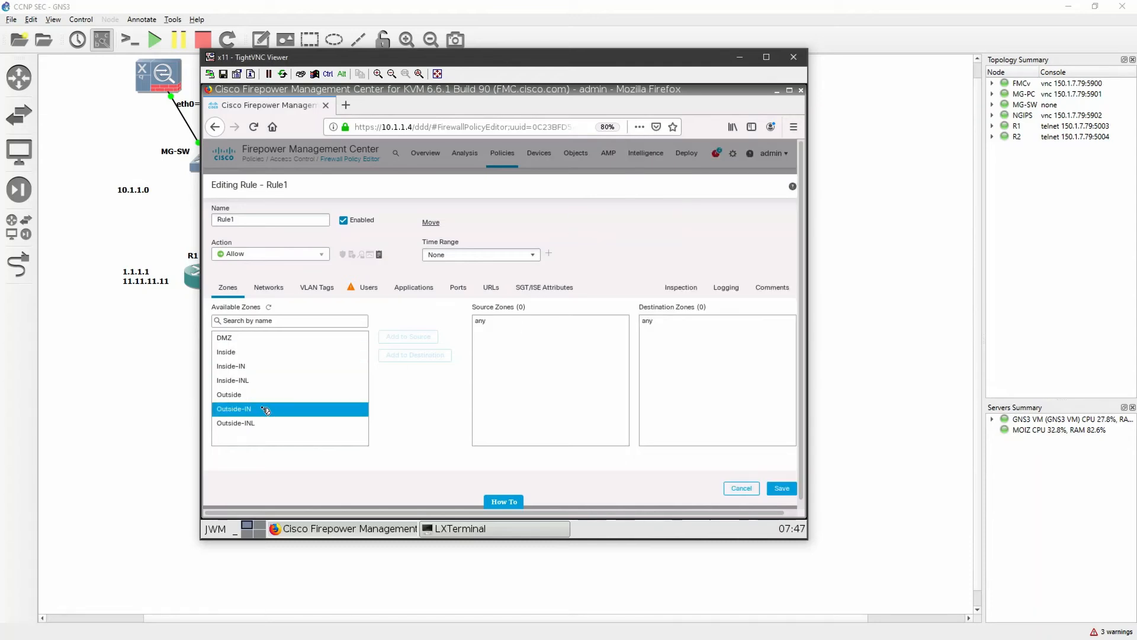
Add the zones Inside-INL and Outside-INL to Rule1 as both source and destination zones
click(264, 384)
click(398, 337)
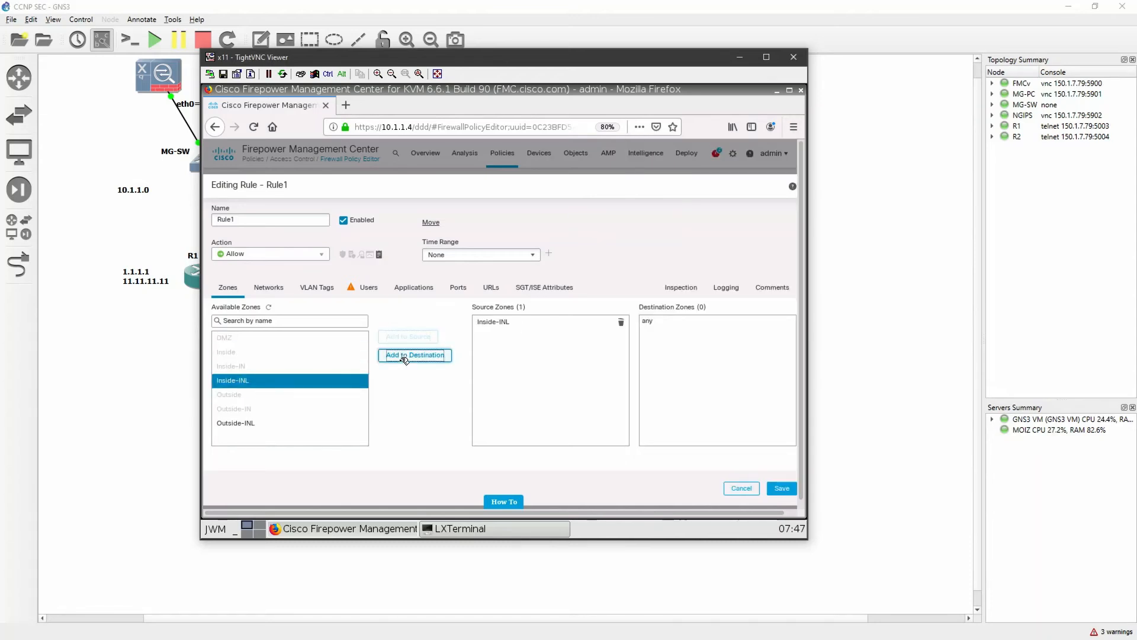
click(408, 356)
click(309, 423)
click(404, 337)
click(415, 355)
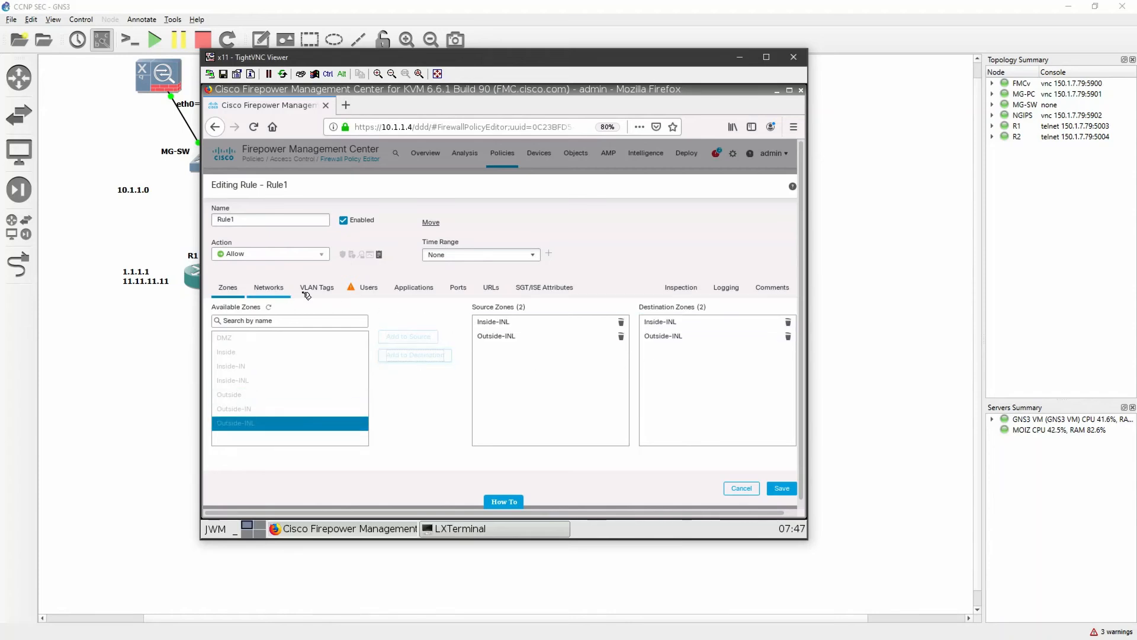
Check Rule1's port and logging settings, and save both the rule and the access control policy
click(461, 291)
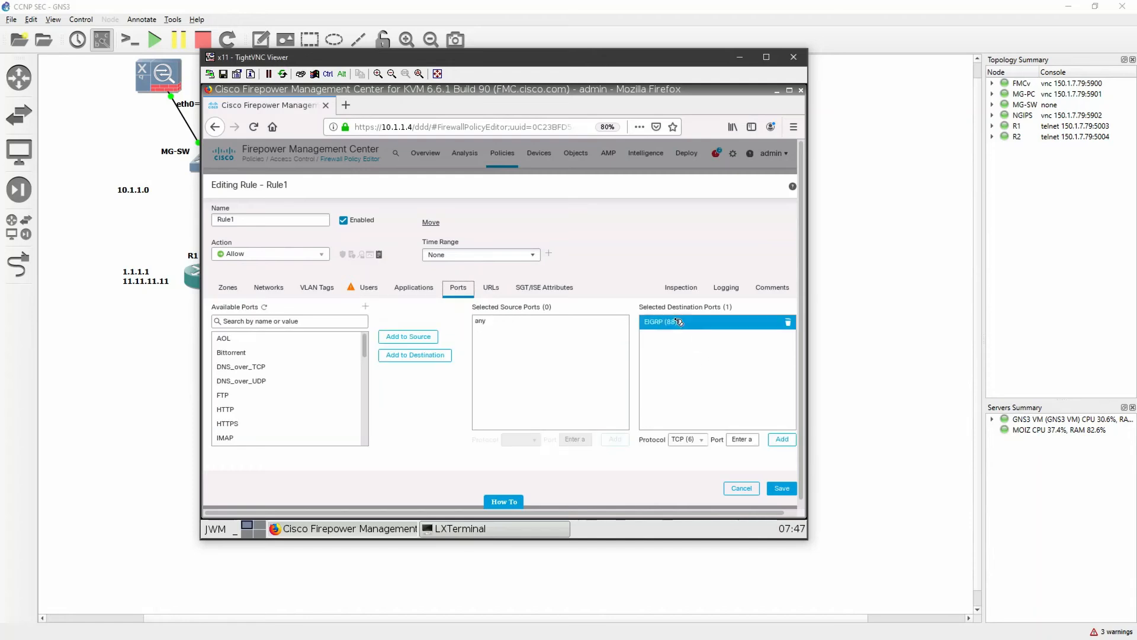
click(726, 290)
click(781, 488)
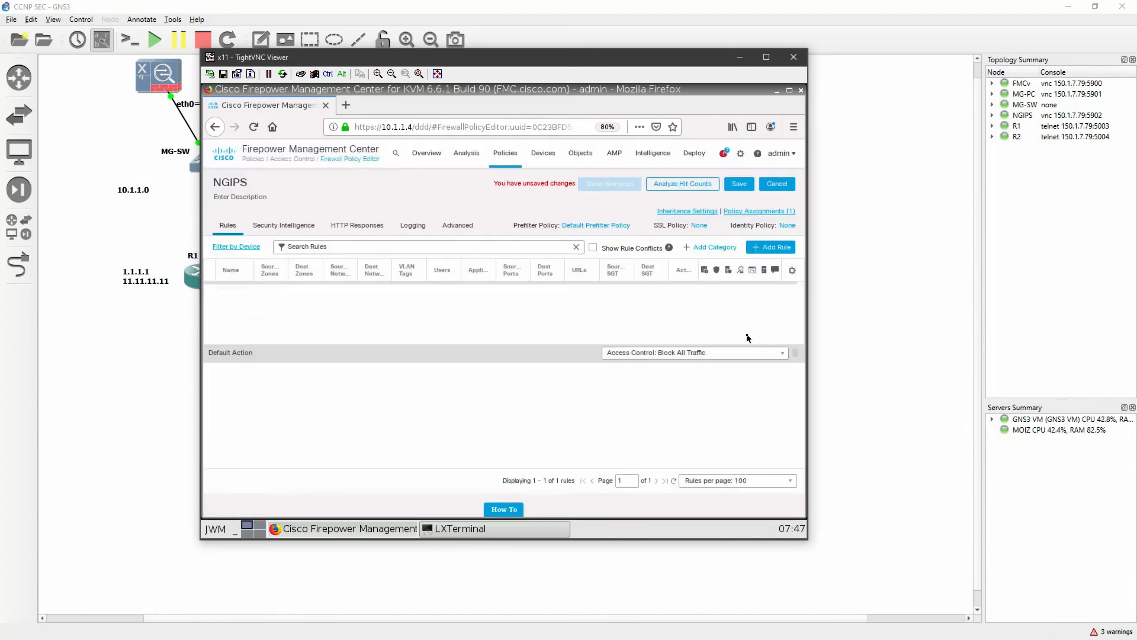
click(739, 184)
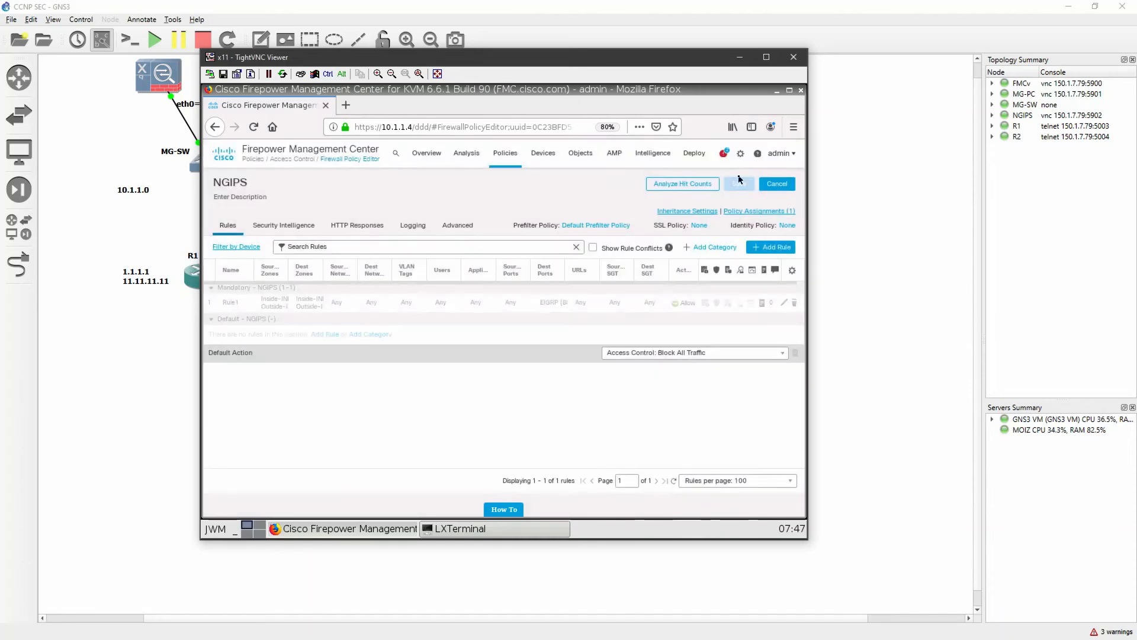
Deploy the pending access control policy and interface changes to the NGIPS device and confirm the deployment
mouse_move(703, 156)
click(709, 181)
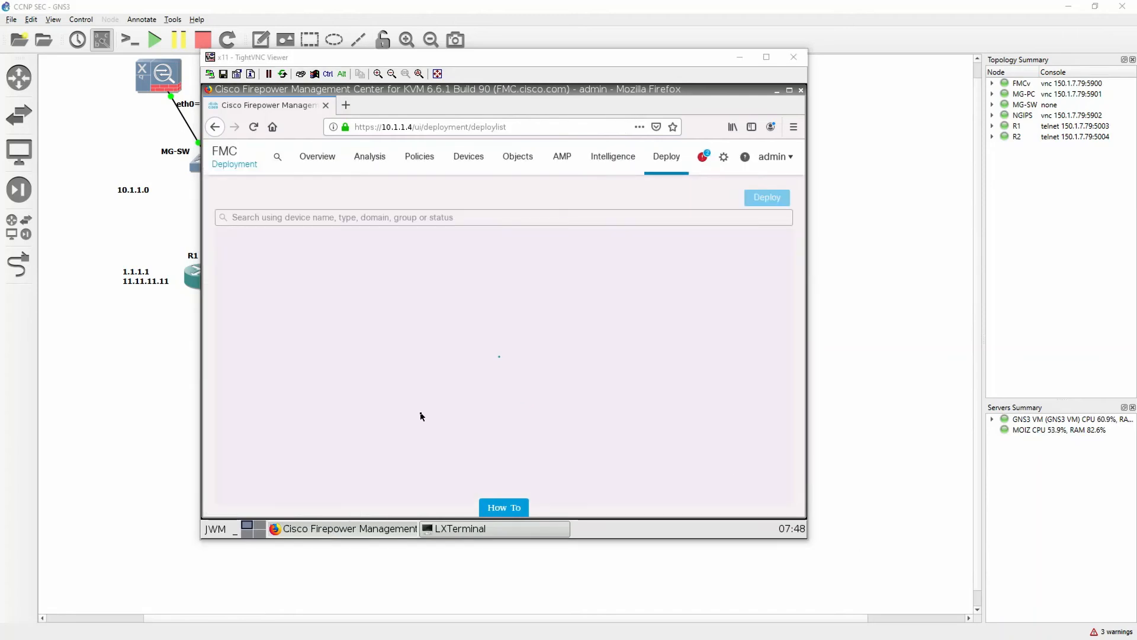
click(228, 257)
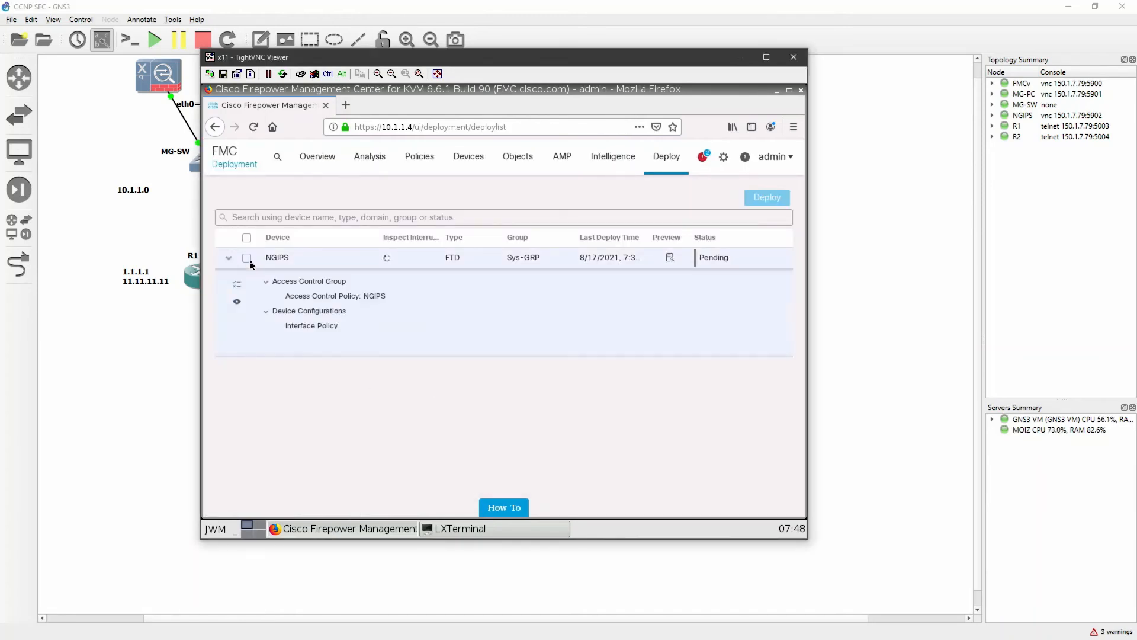
click(246, 257)
click(780, 206)
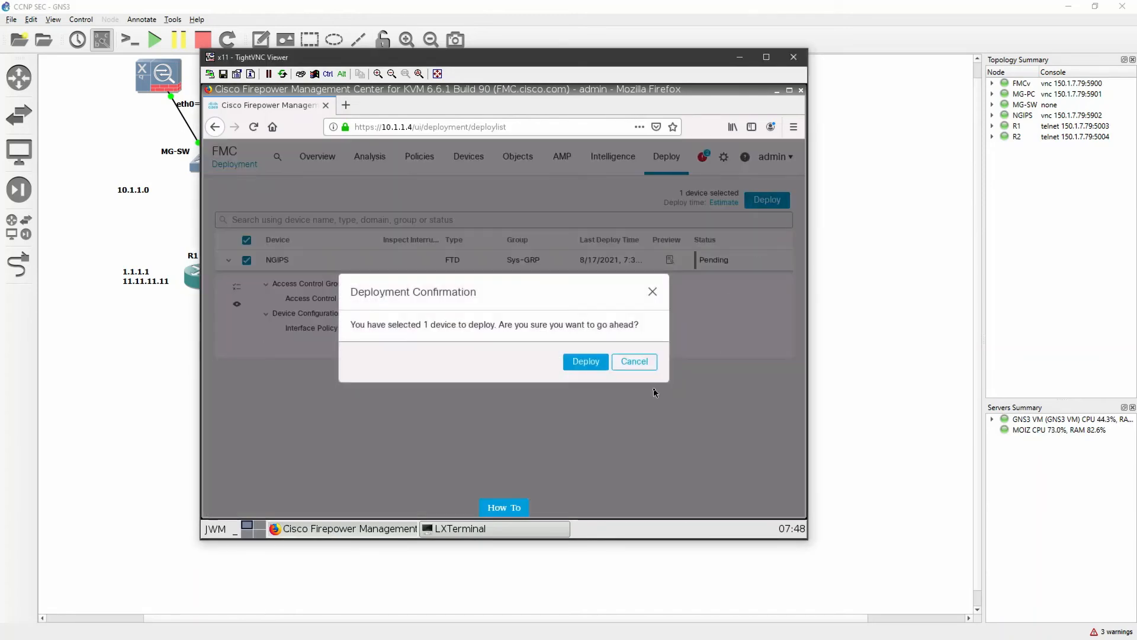
click(585, 362)
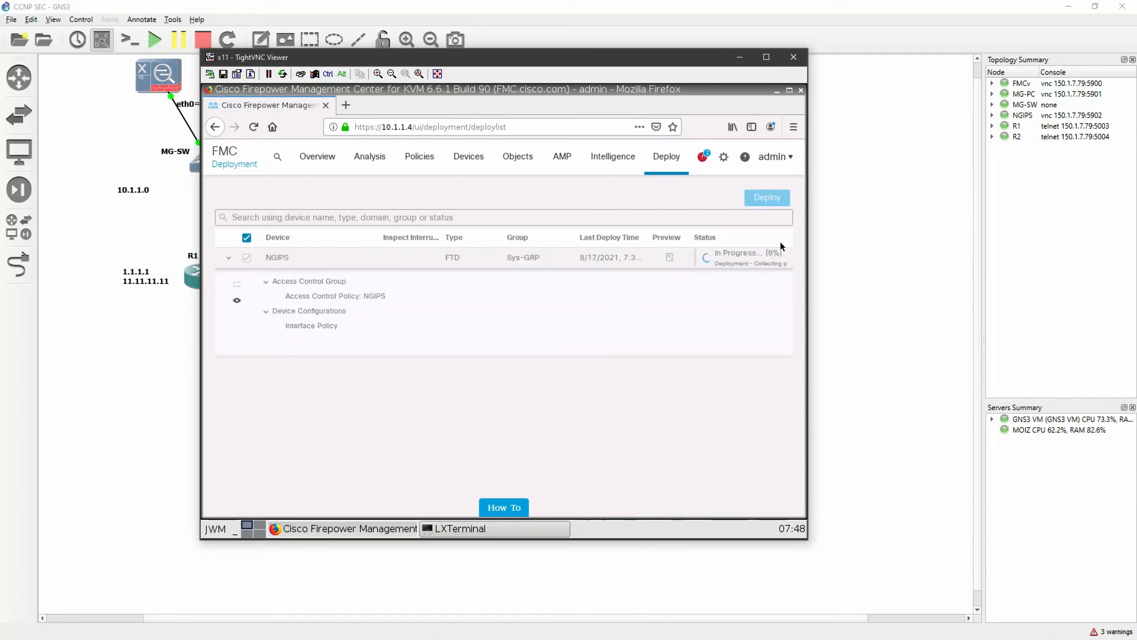
Switch to the R1 console in SecureCRT and highlight the neighbor address in the latest EIGRP adjacency message
key(alt+Tab)
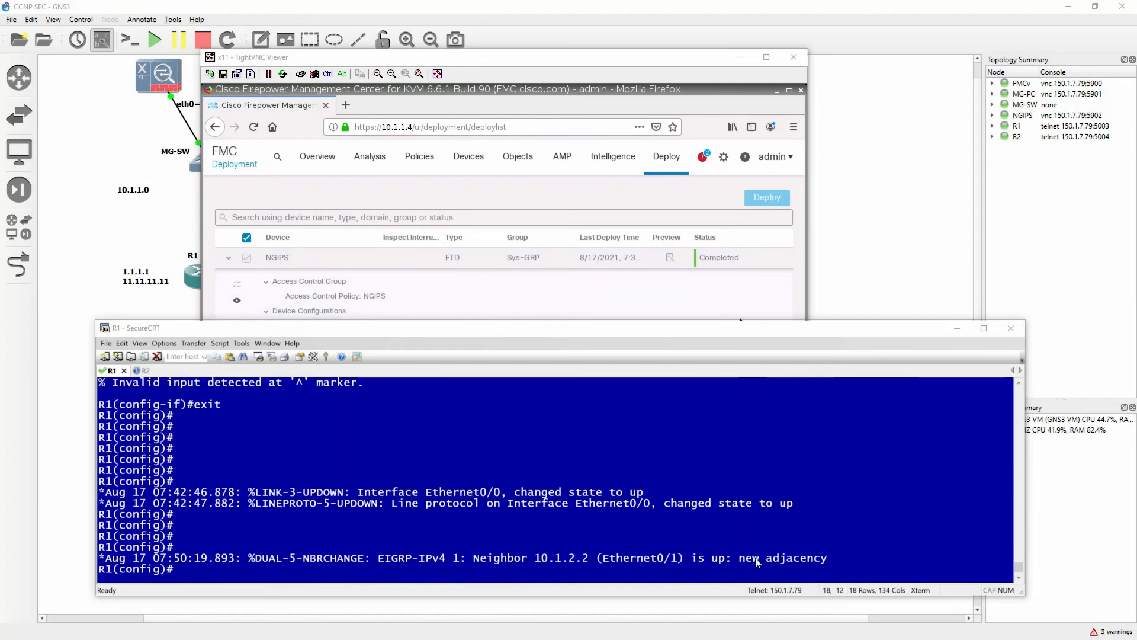
drag(536, 557, 594, 557)
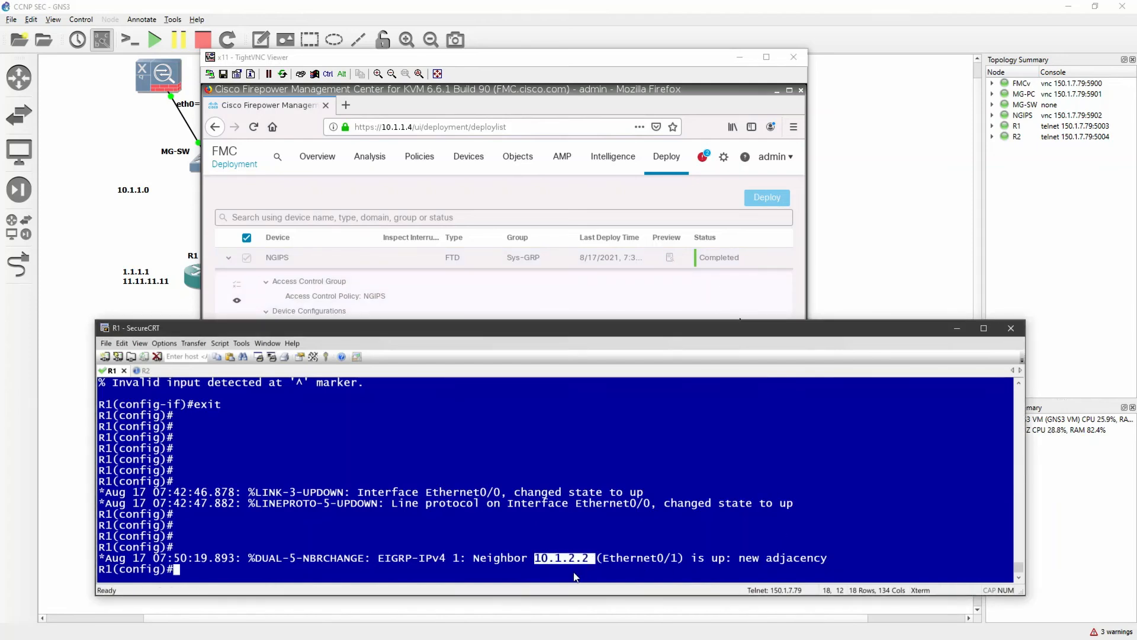
Run "do sh ip eigrp neig" on R1 and highlight the neighbor's address in the output
click(573, 572)
key(Return)
key(Return)
key(Return)
text(do ship)
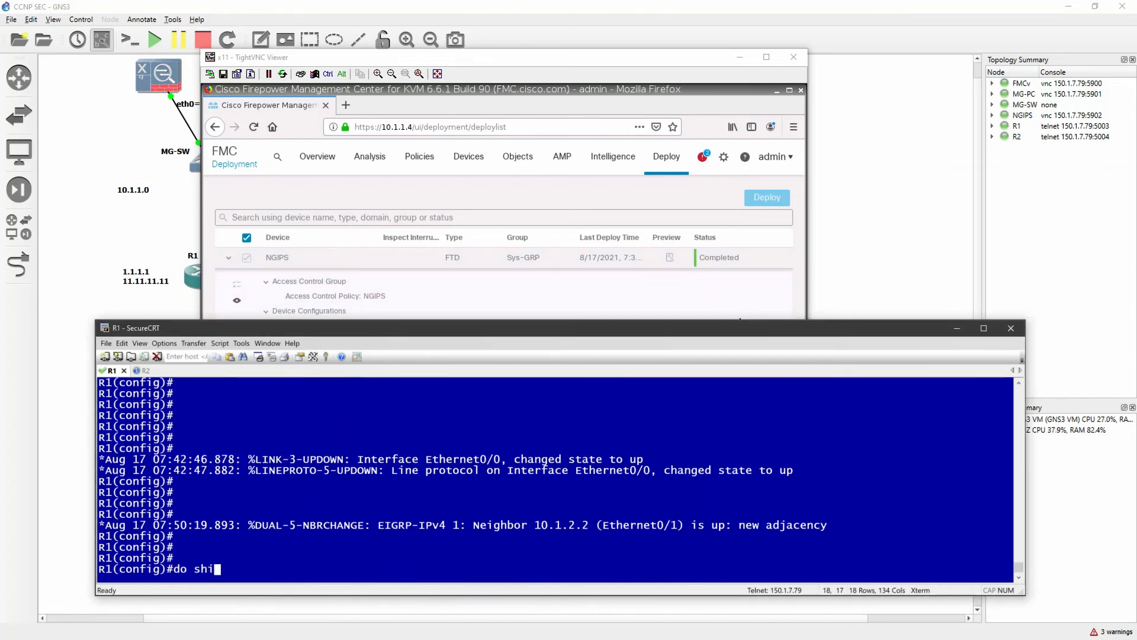
key(BackSpace)
key(BackSpace)
key(BackSpace)
text(ip eigrp neig)
key(Return)
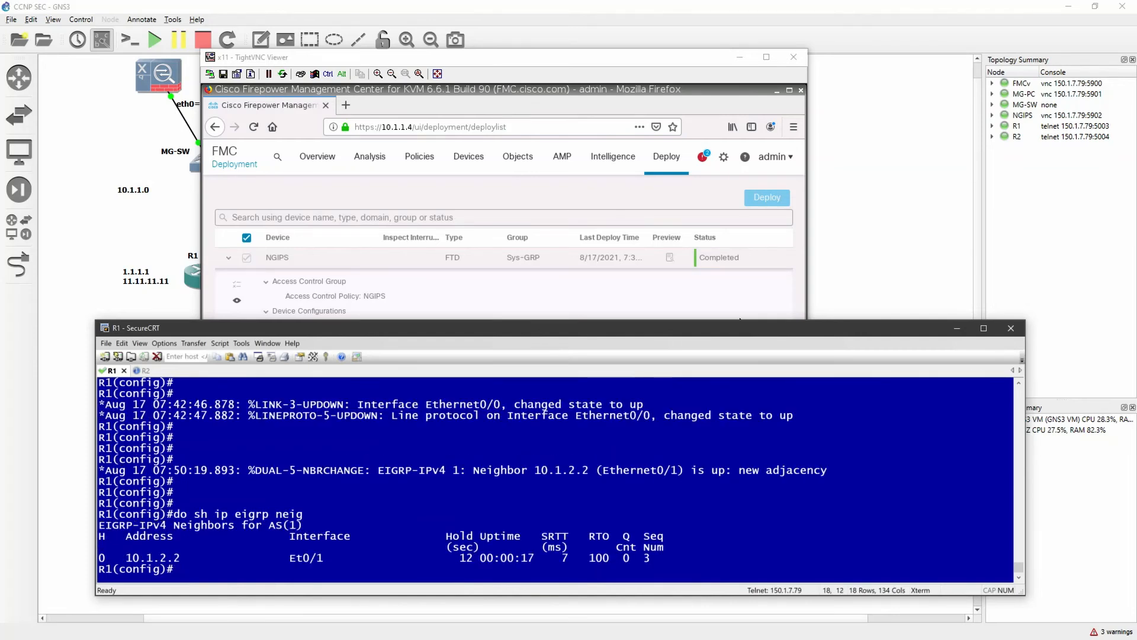
drag(113, 558, 171, 563)
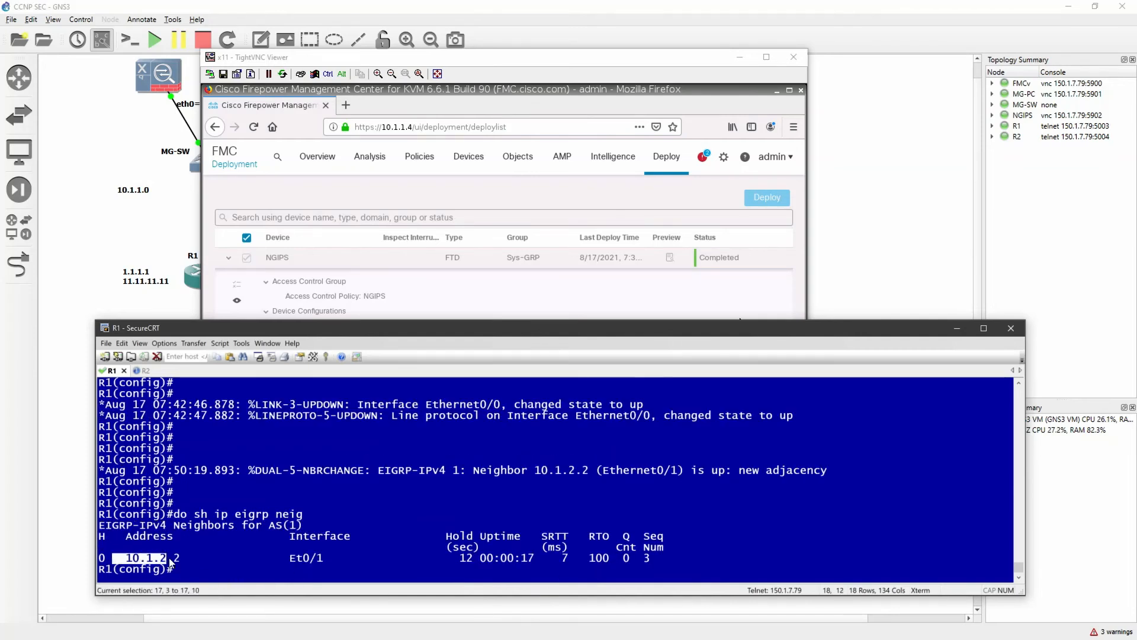
Show R1's IP routing table and highlight the 2.0.0.0 and 22.0.0.0 network entries
click(215, 569)
text(do sh ip route)
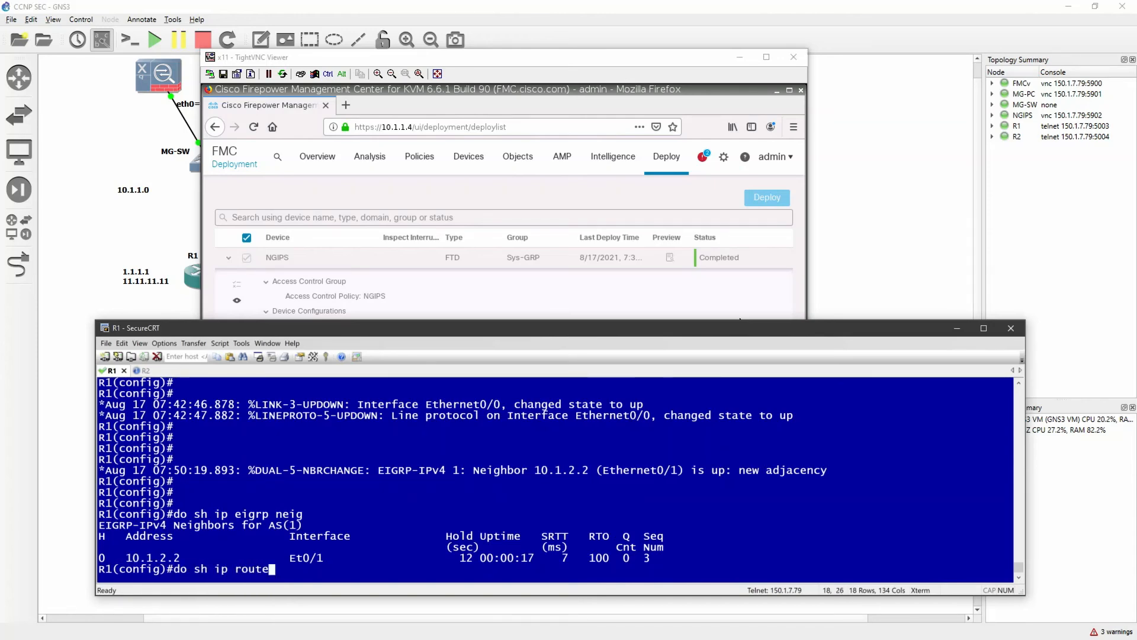
key(Return)
key(space)
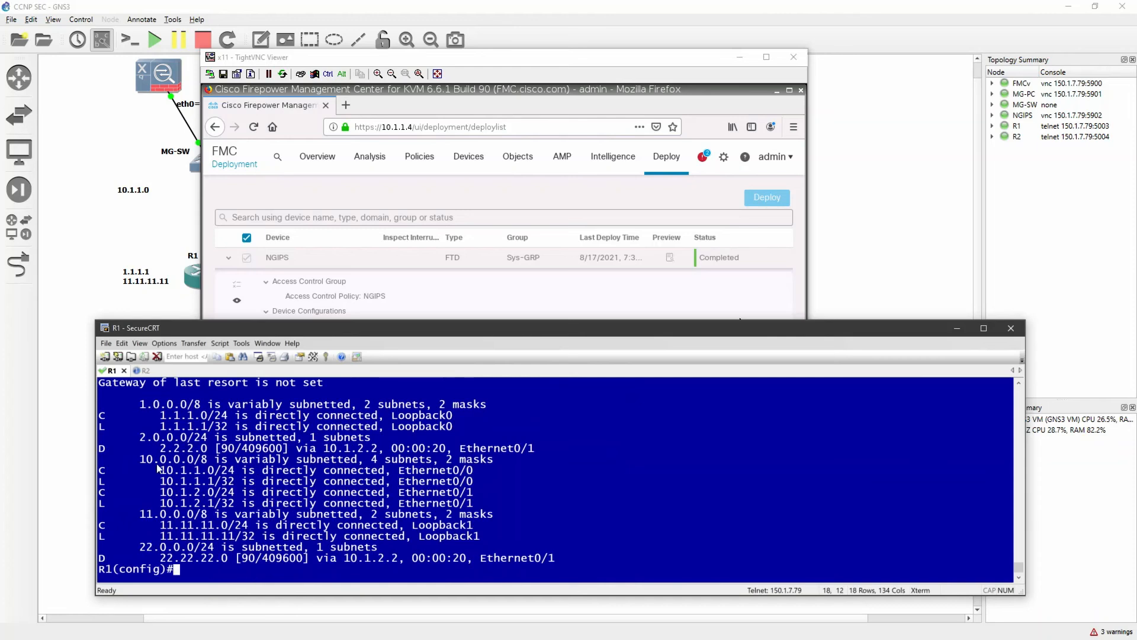
drag(139, 438, 207, 440)
drag(136, 547, 206, 549)
Ping 2.2.2.2 from R1 using loopback 0 as the source
click(214, 576)
text(do ping 2.2.2.2 so lo 0)
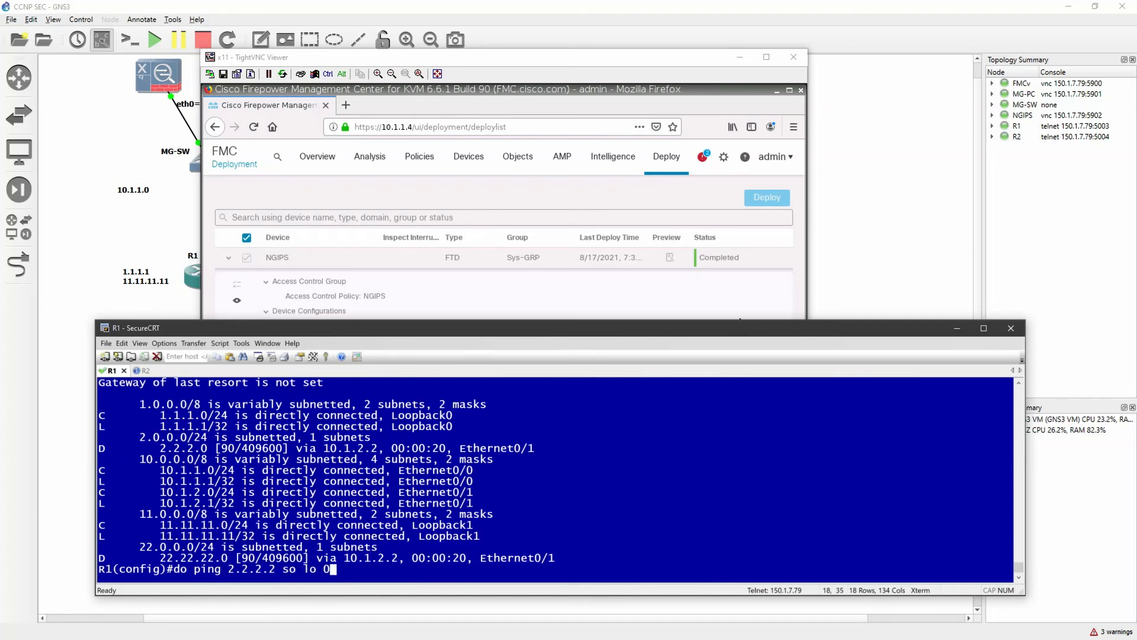
key(Return)
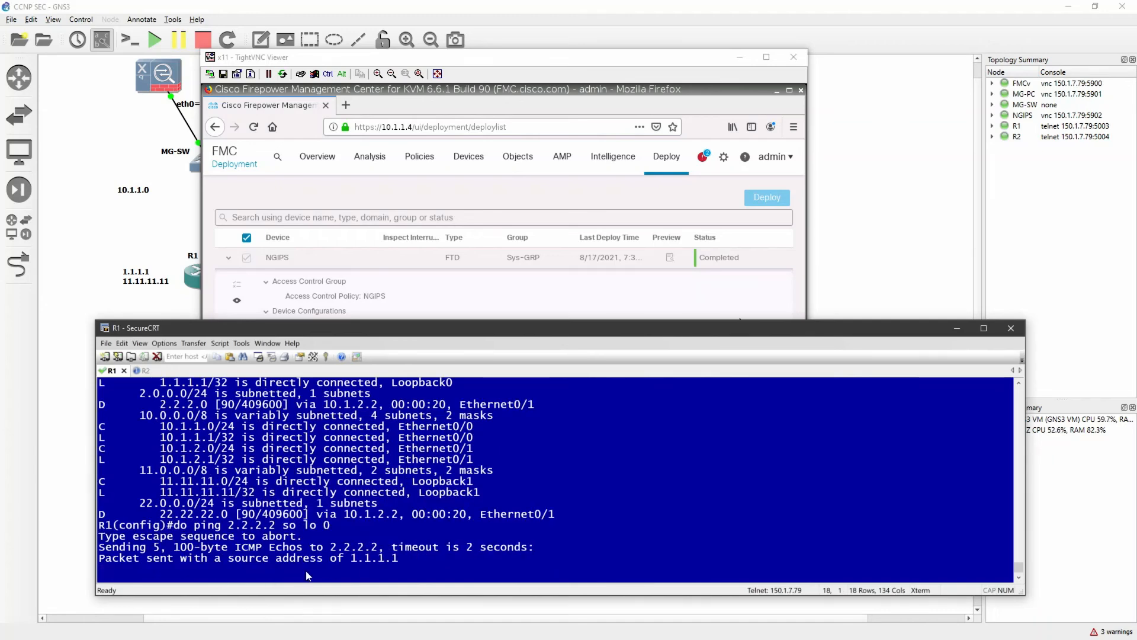
Switch to the GNS3 topology and examine the loopbacks of R1 and R2 and the NGIPS node between them
click(868, 277)
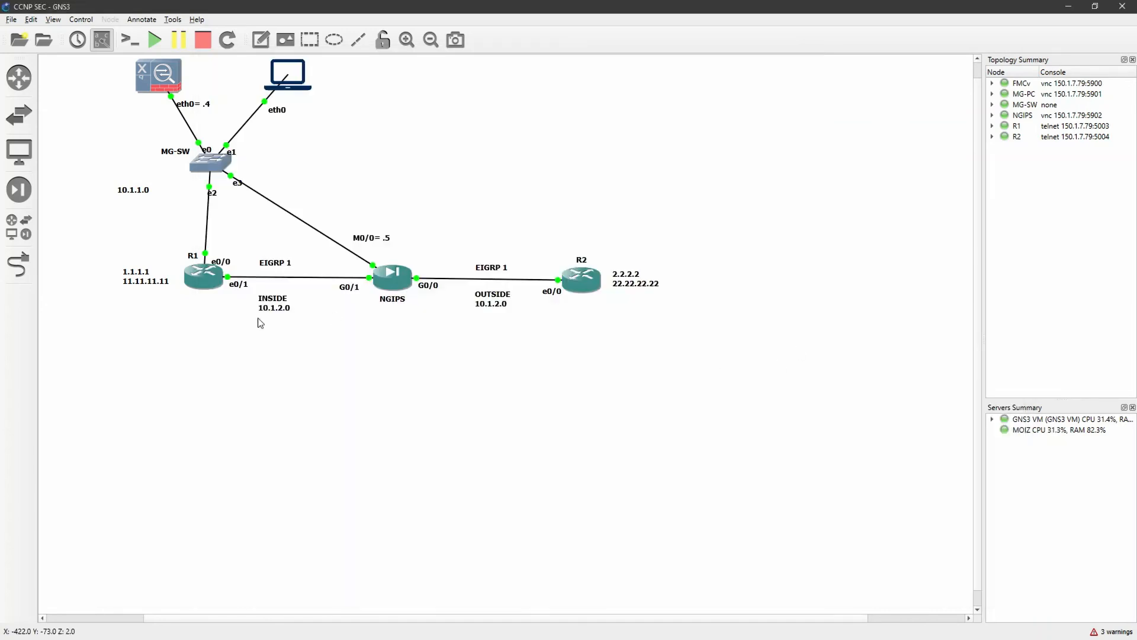
drag(93, 255, 179, 311)
drag(720, 306, 620, 269)
click(611, 393)
drag(337, 237, 438, 323)
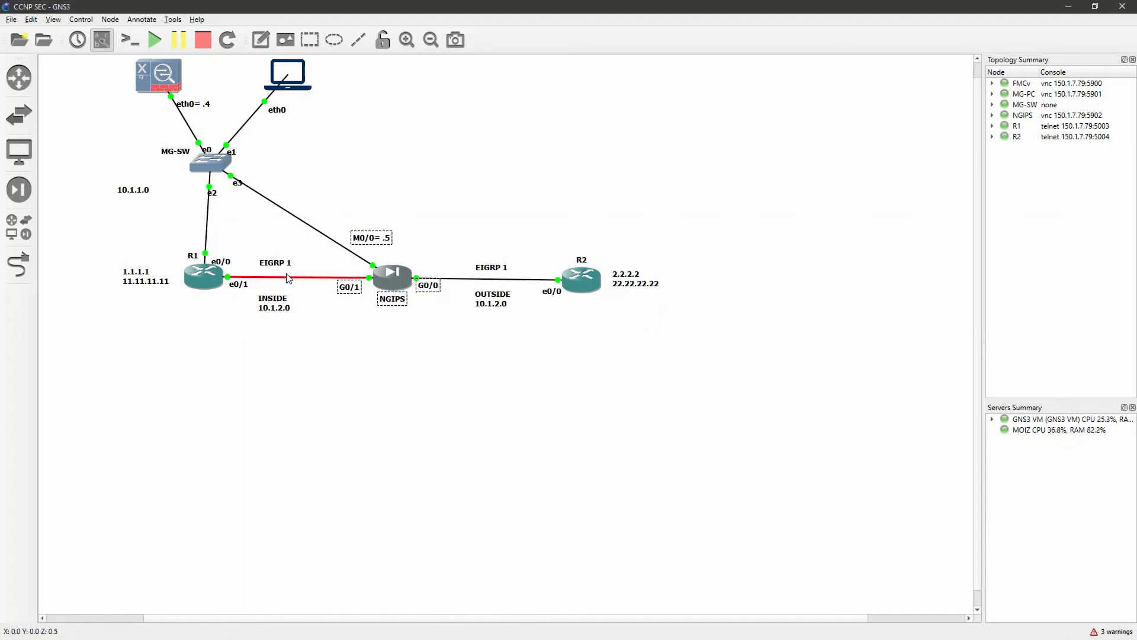
click(351, 362)
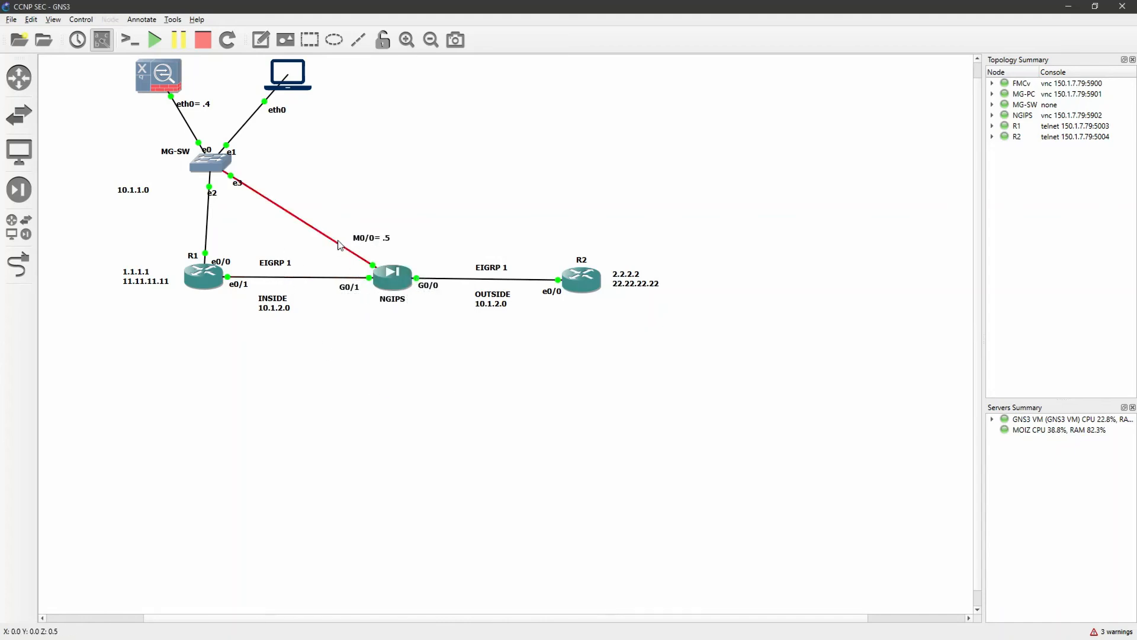
drag(312, 212, 459, 355)
click(460, 357)
Return to FMC, open the NGIPS access control policy at 80% page zoom, and open Rule1 for editing
key(alt+Tab)
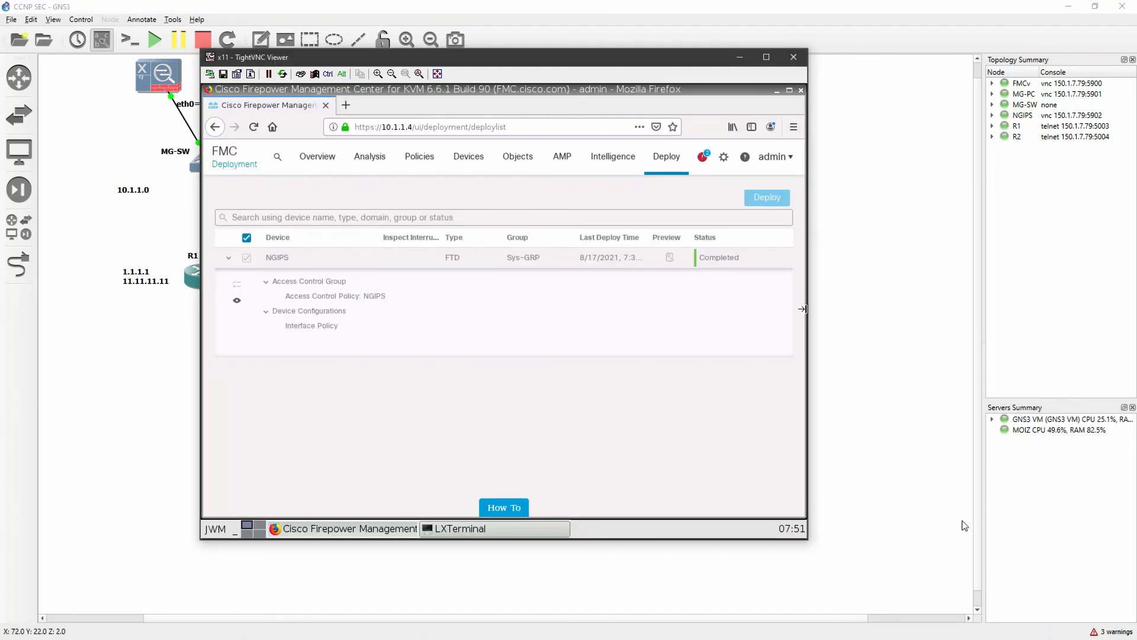
mouse_move(418, 164)
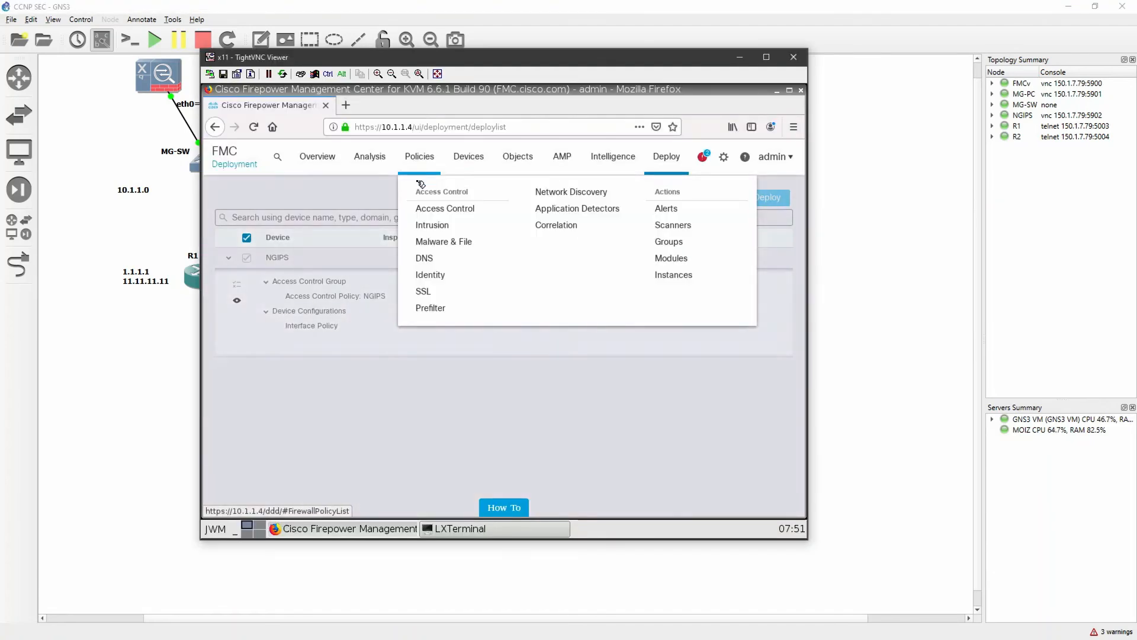
click(431, 207)
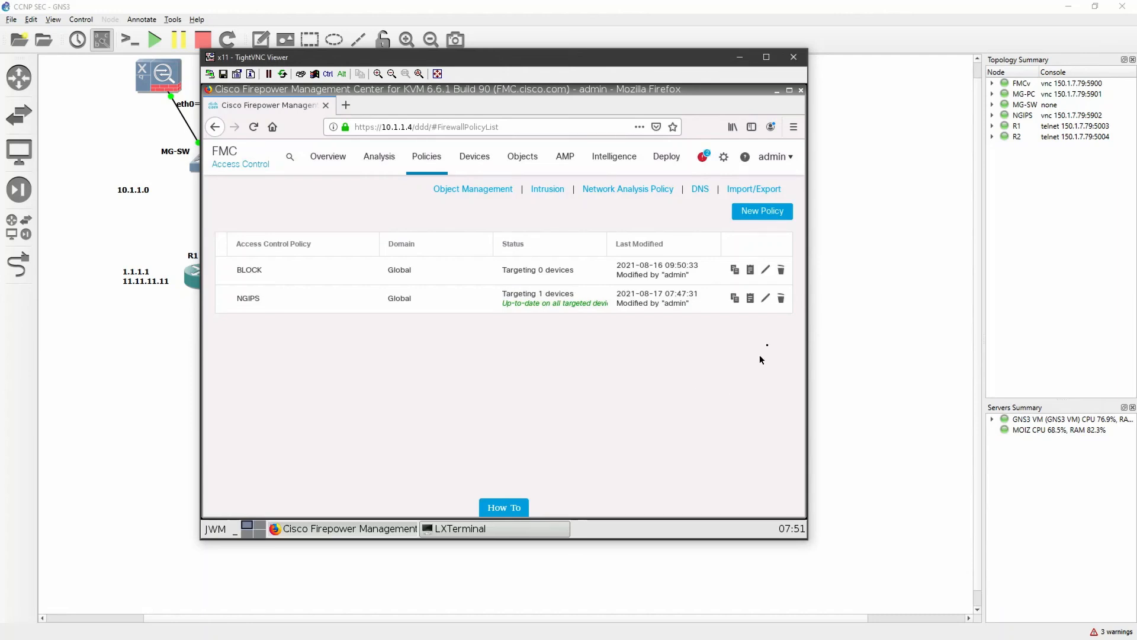
click(765, 298)
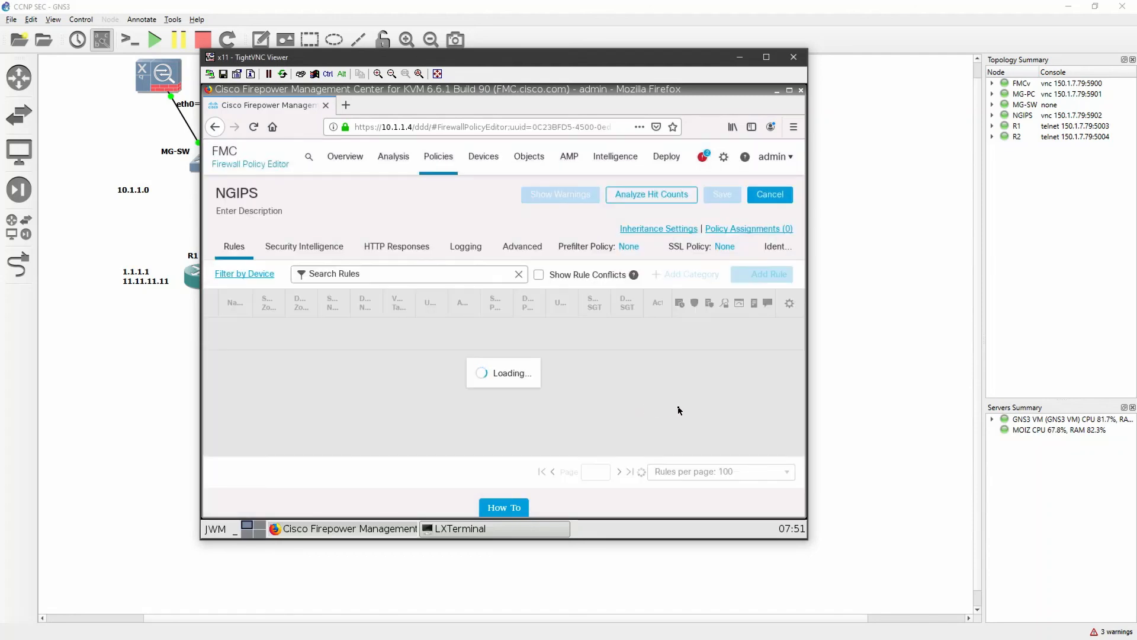
click(794, 127)
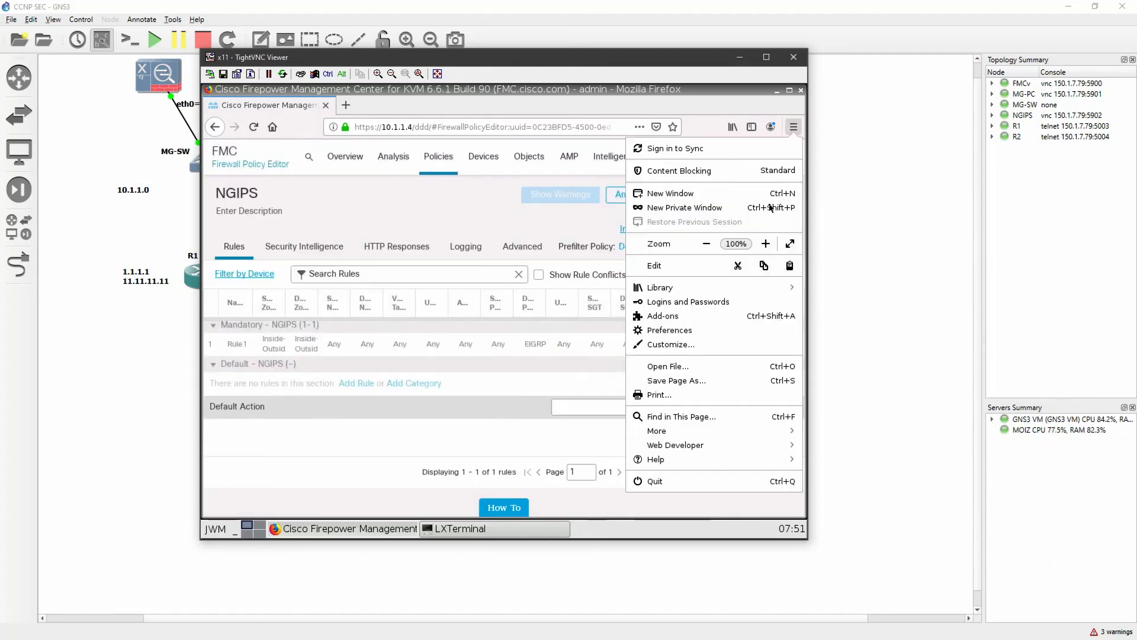
click(707, 244)
click(706, 243)
key(Escape)
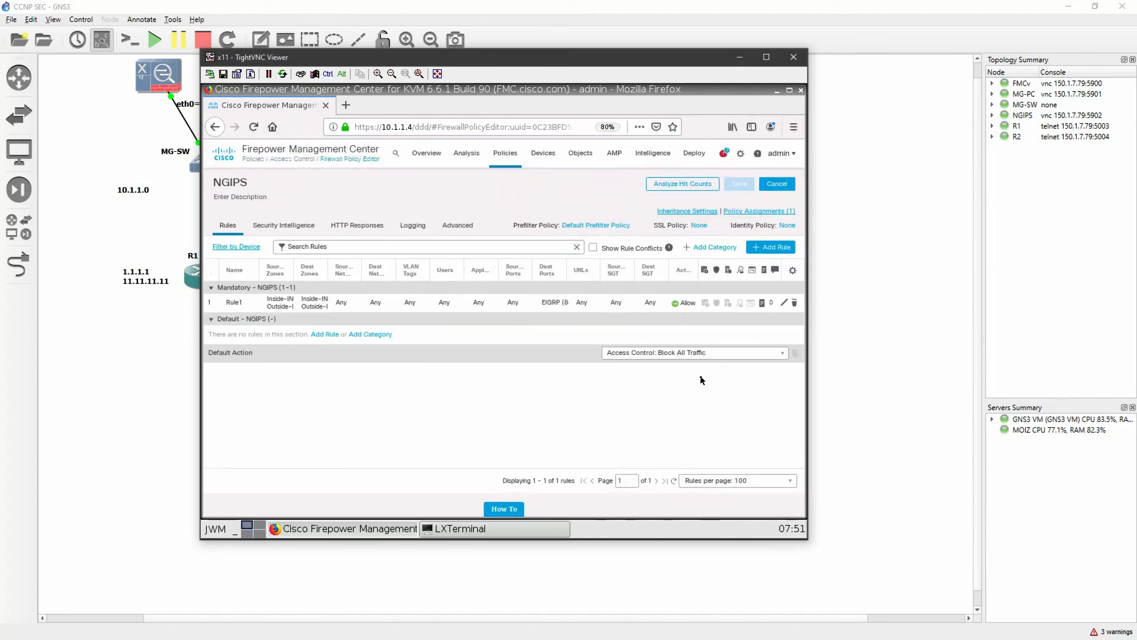
click(787, 303)
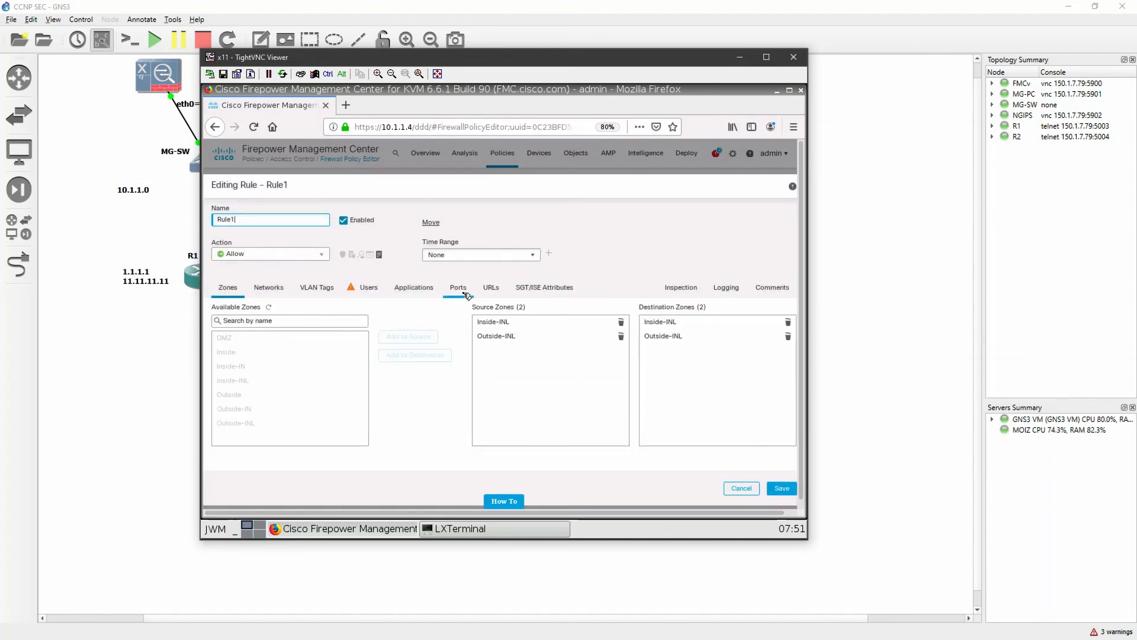
Add ICMP (1) with type Any to Rule1's destination ports and save the rule
click(464, 292)
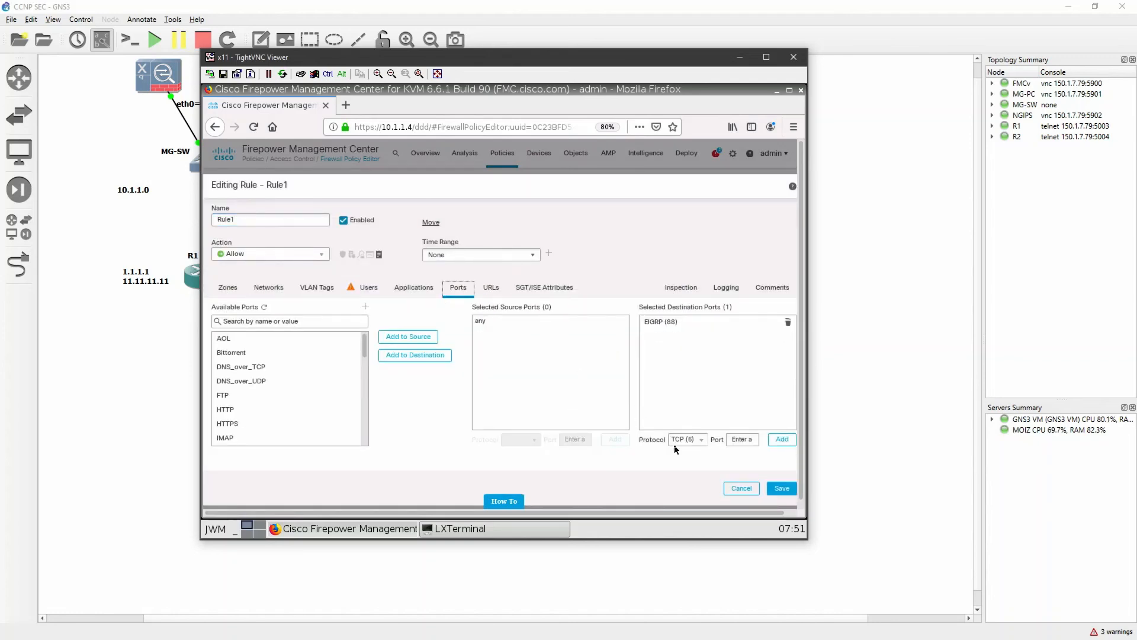
click(701, 442)
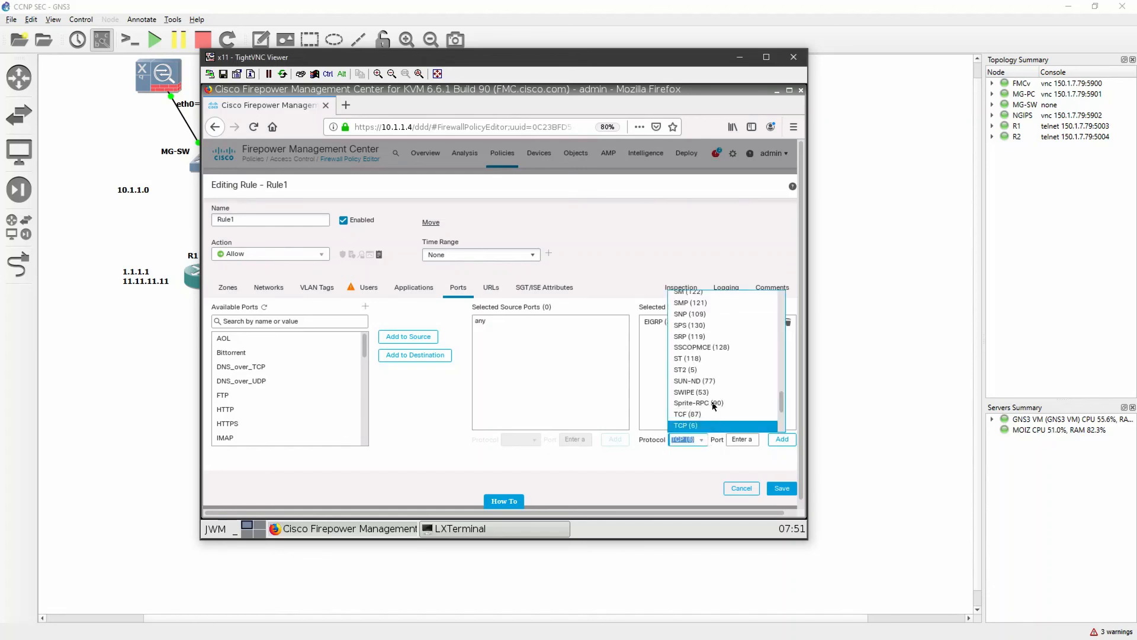
scroll(717, 378, up, 10)
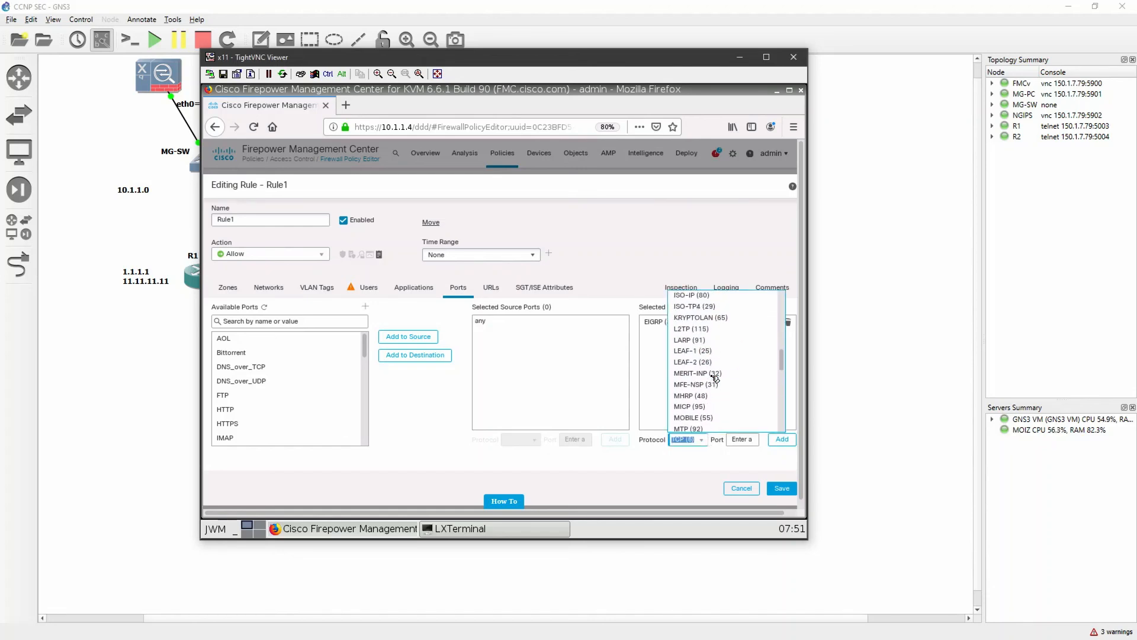
scroll(716, 378, up, 4)
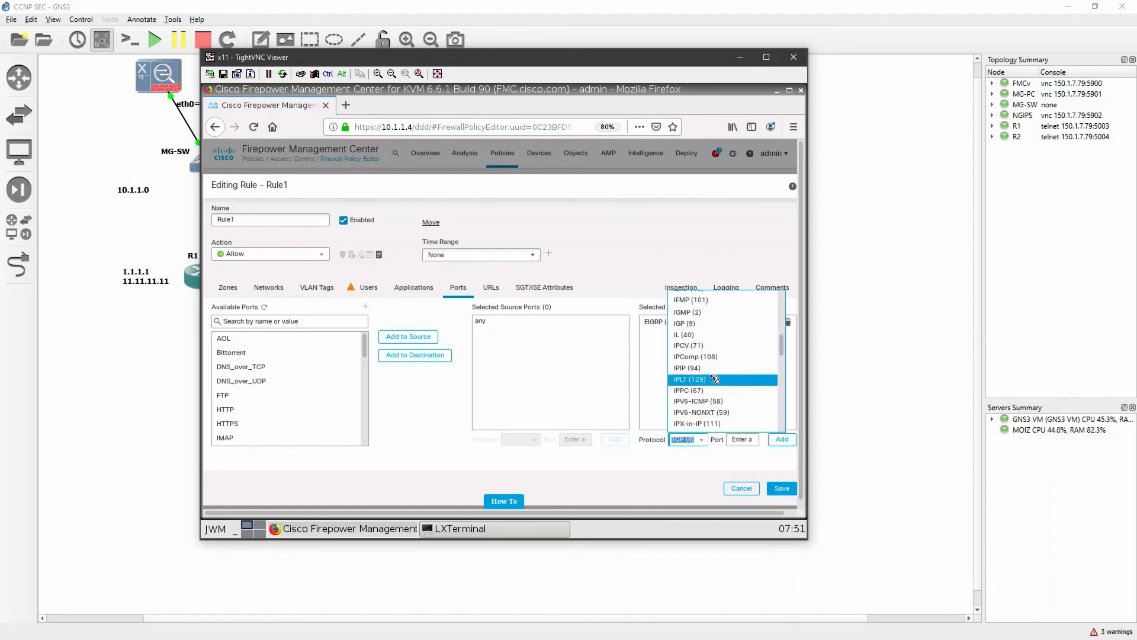
scroll(715, 378, up, 2)
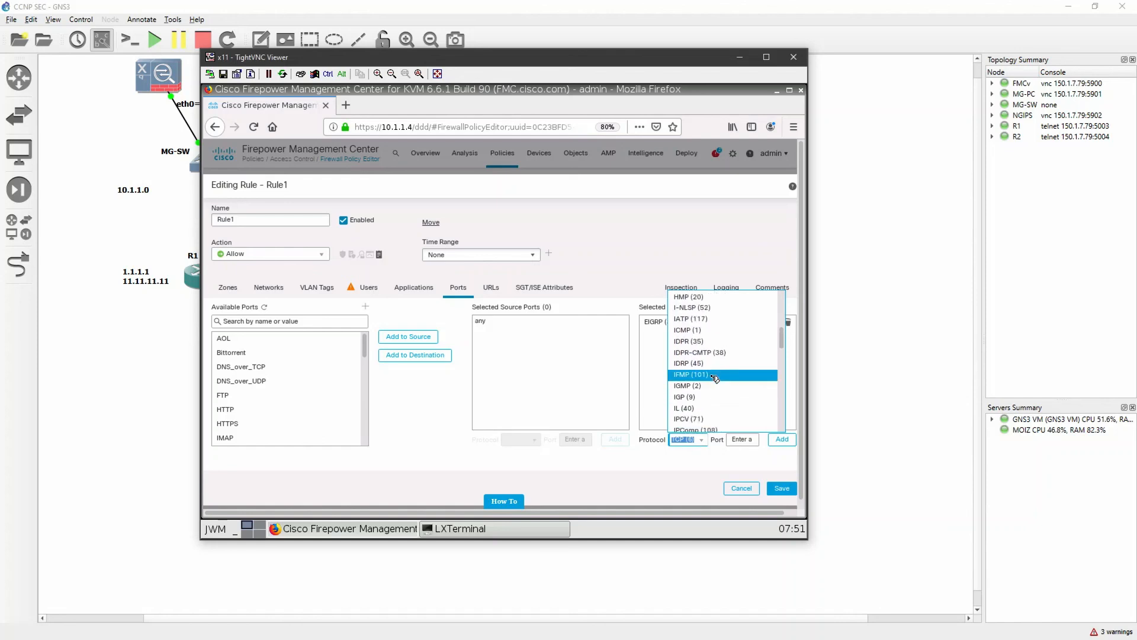
click(699, 331)
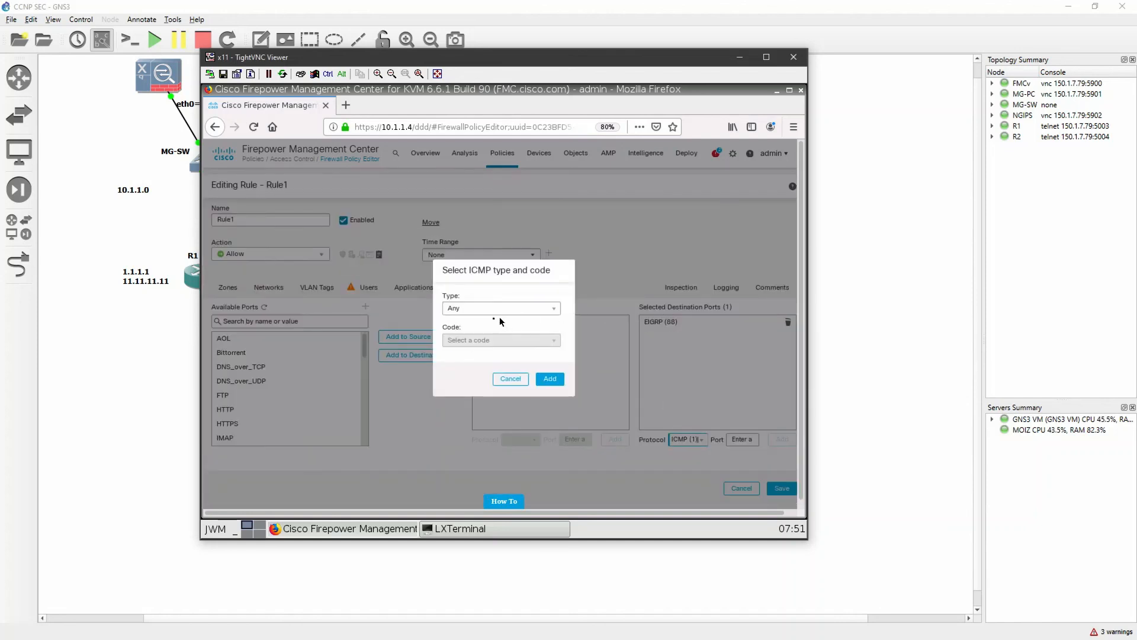
click(550, 378)
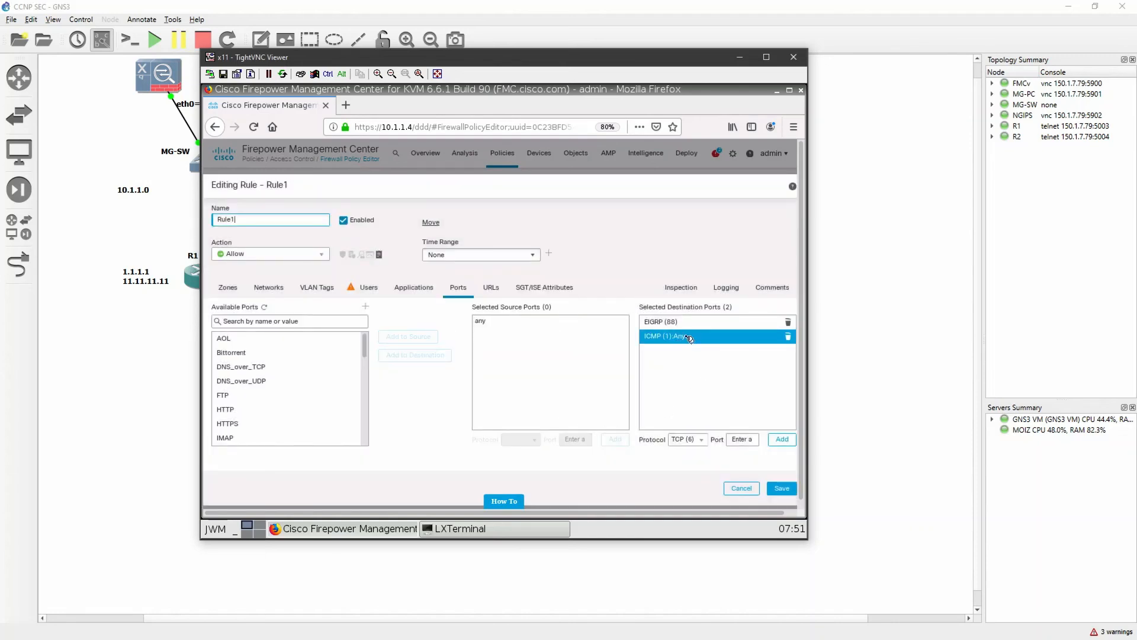
click(782, 490)
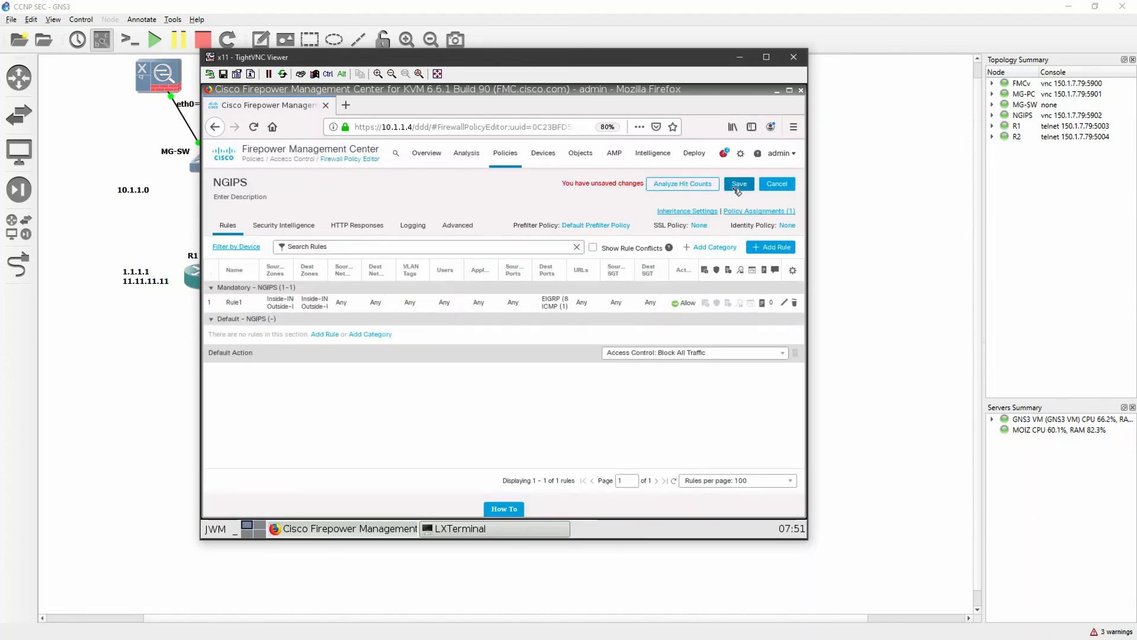
Save the NGIPS access control policy and restore the page zoom to 100%
click(739, 184)
click(793, 127)
click(765, 244)
click(766, 244)
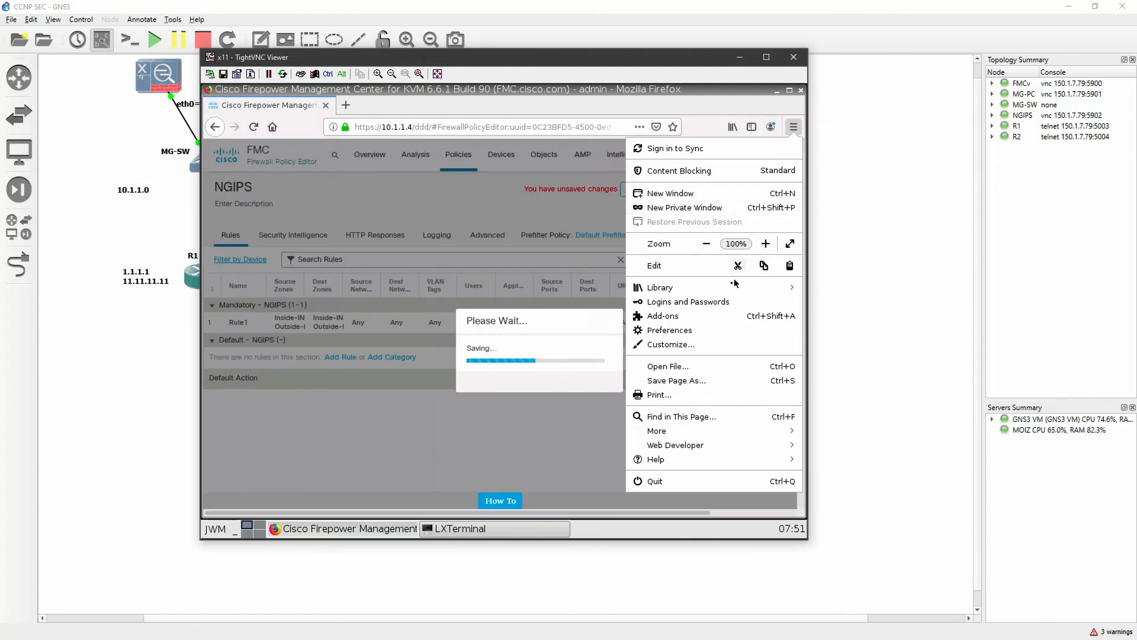
click(596, 437)
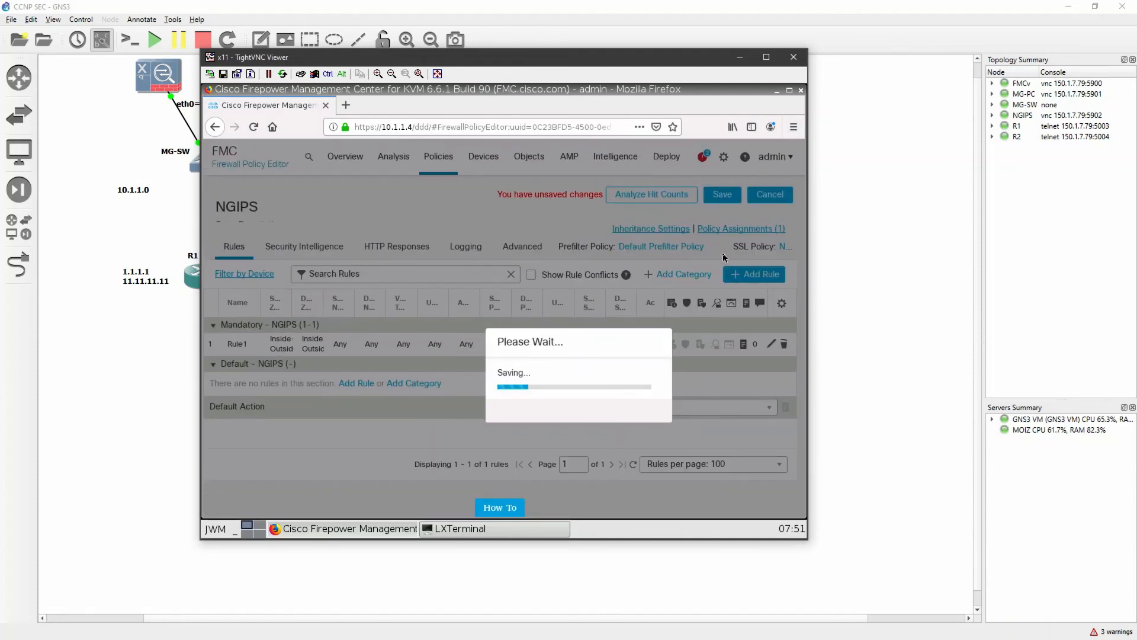
Switch to the GNS3 topology and examine the NGIPS node between the inside and outside links
click(839, 363)
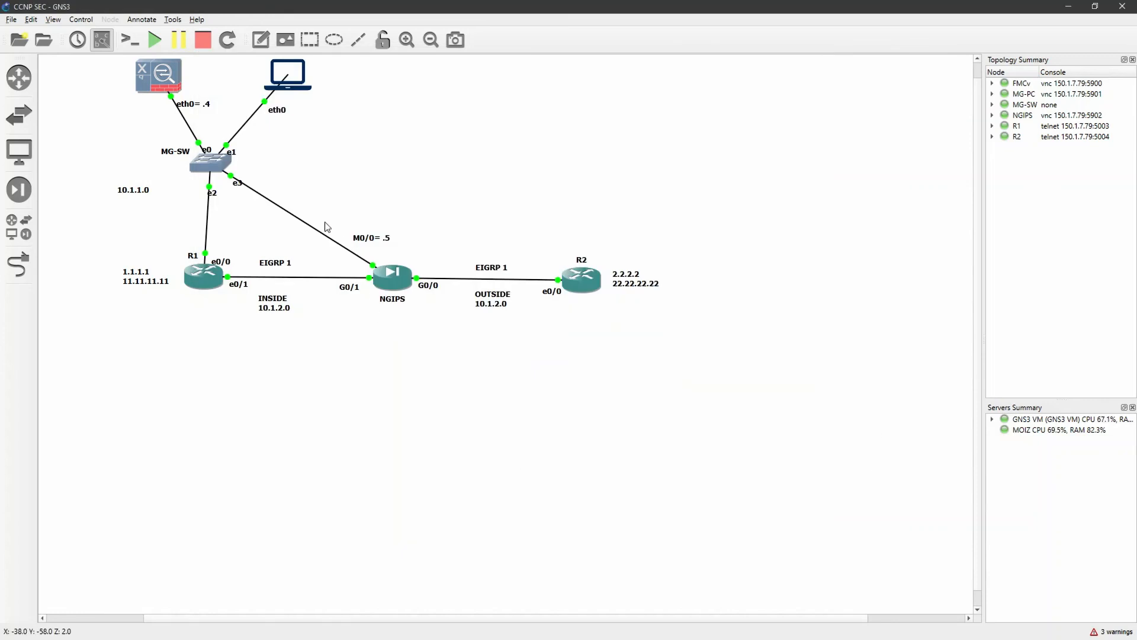
drag(323, 222, 314, 181)
click(447, 350)
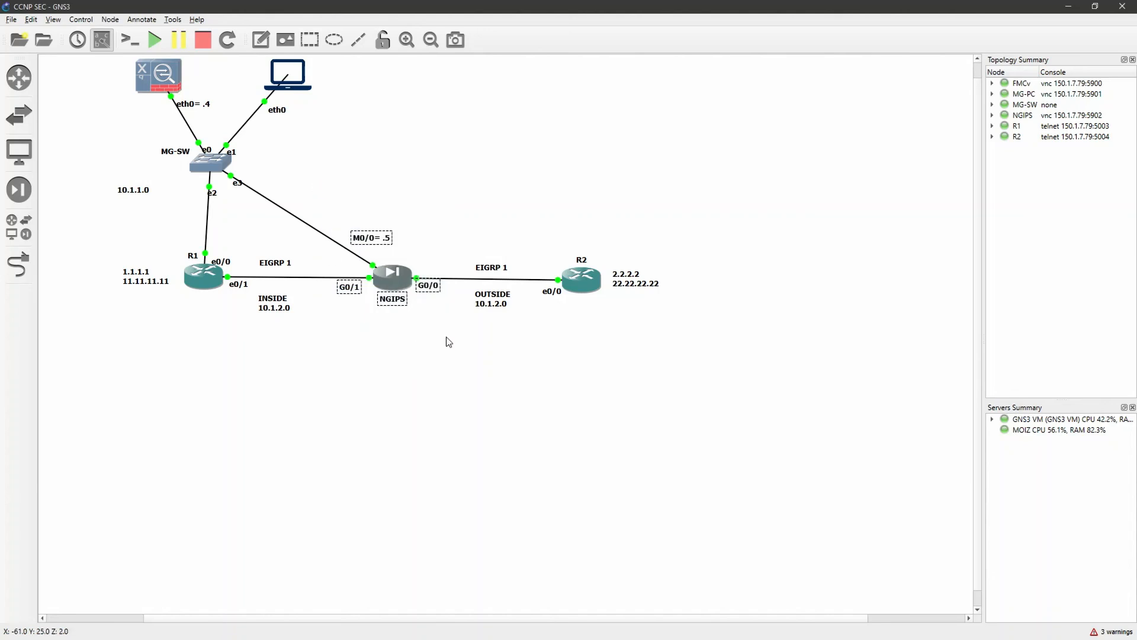
click(388, 350)
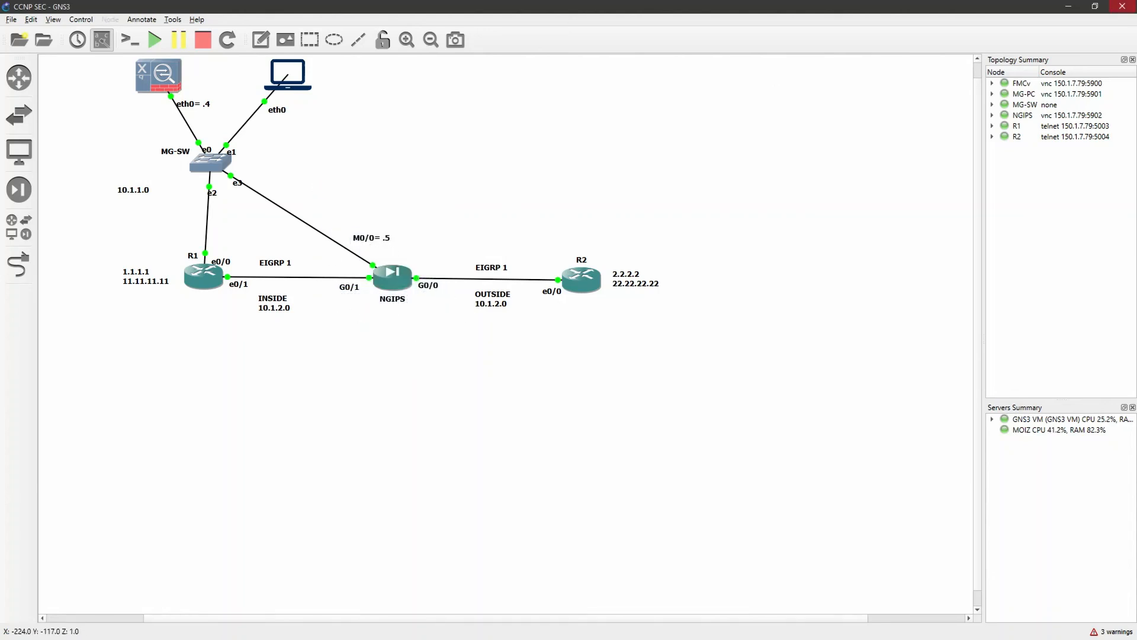
Return to FMC and deploy the pending access control policy change to the NGIPS device, confirming the deployment
key(alt+Tab)
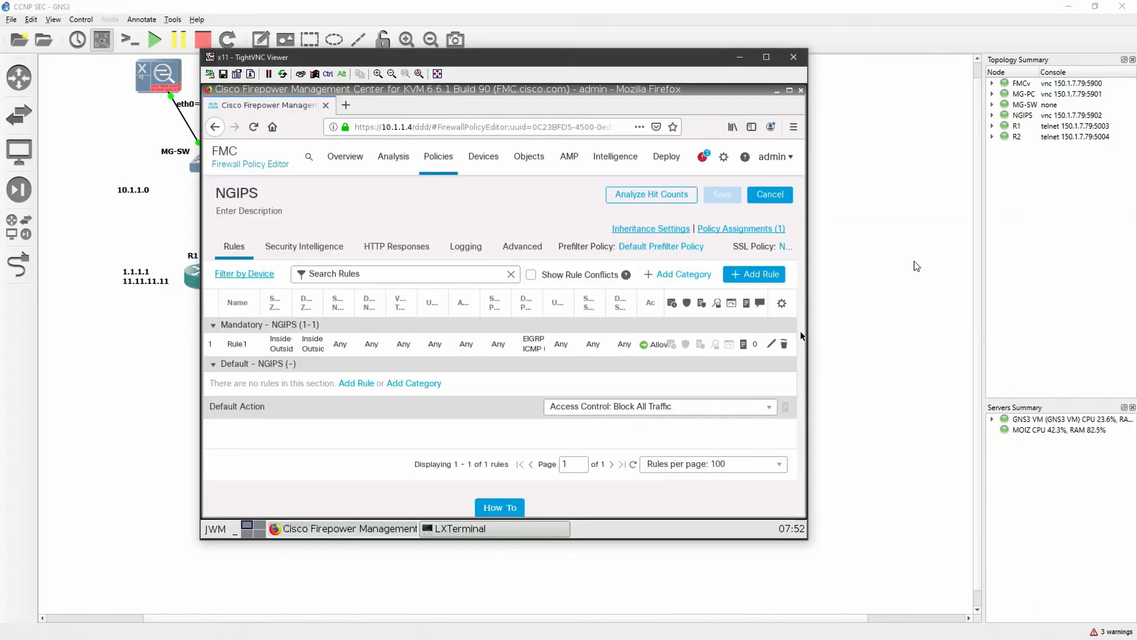
mouse_move(668, 163)
click(678, 193)
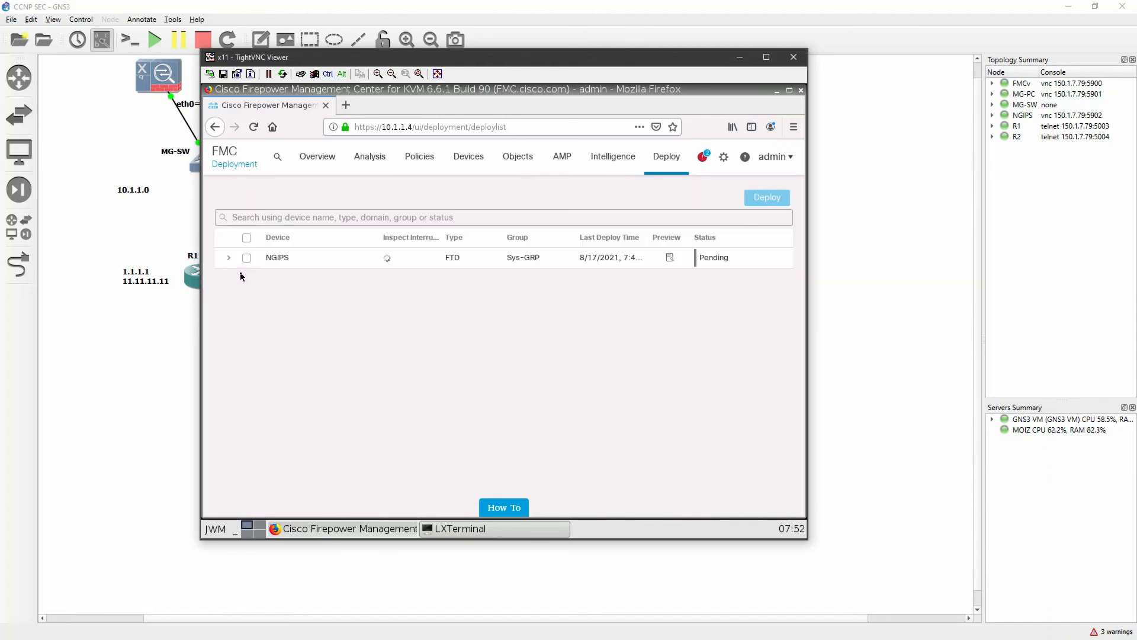
click(229, 257)
click(247, 258)
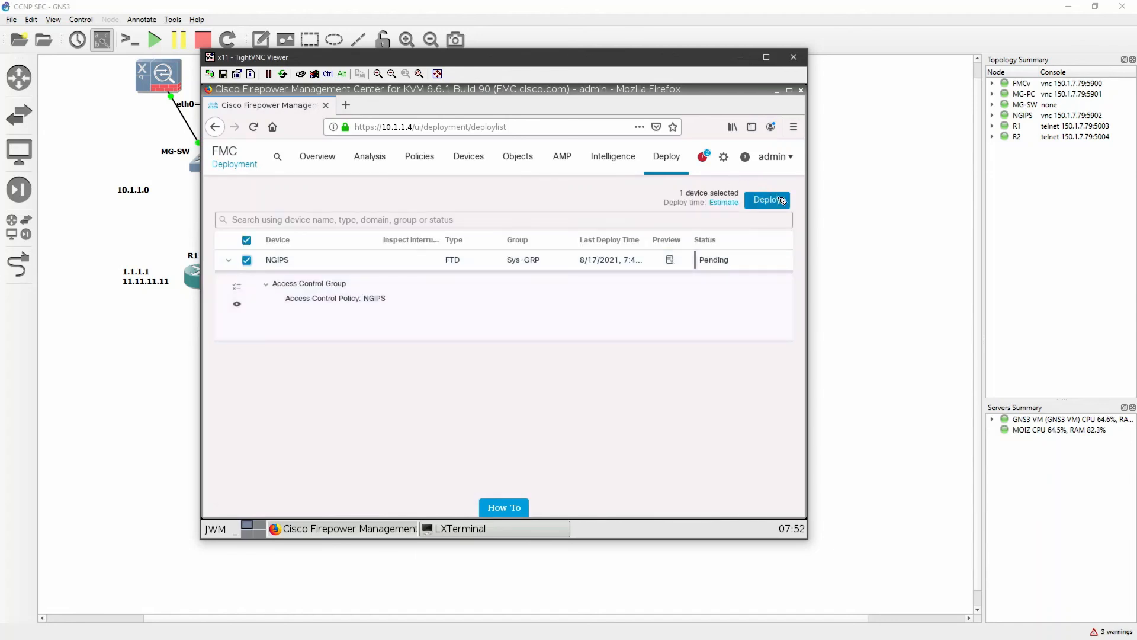
click(767, 199)
click(586, 361)
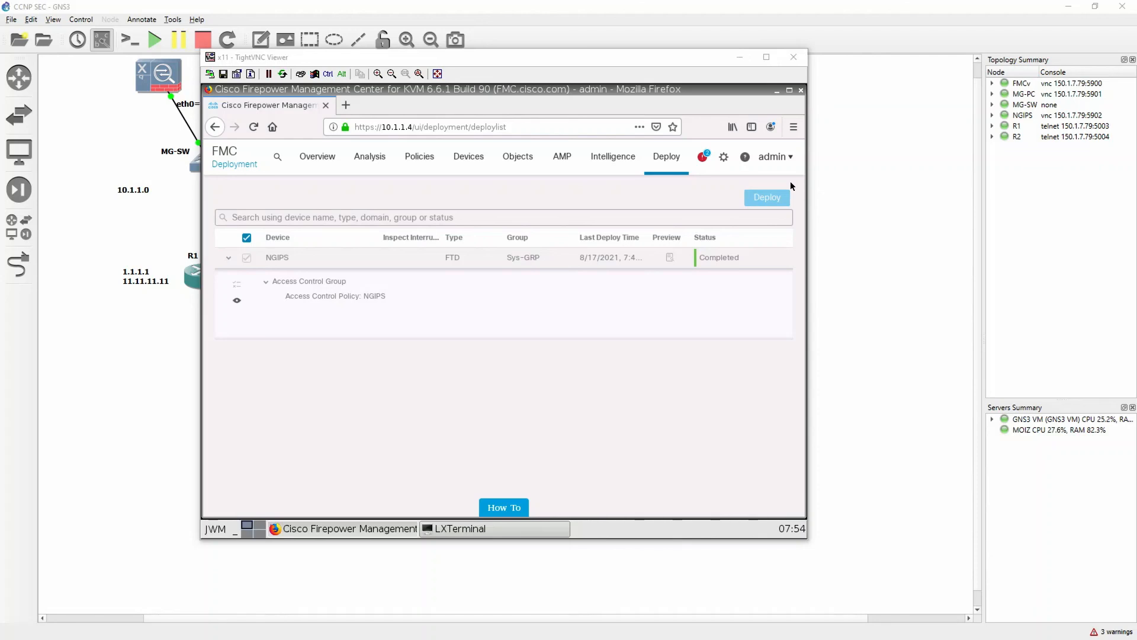
Switch to the R1 console, repeat the ping to 2.2.2.2 from loopback 0, and highlight the reply marks
key(alt+Tab)
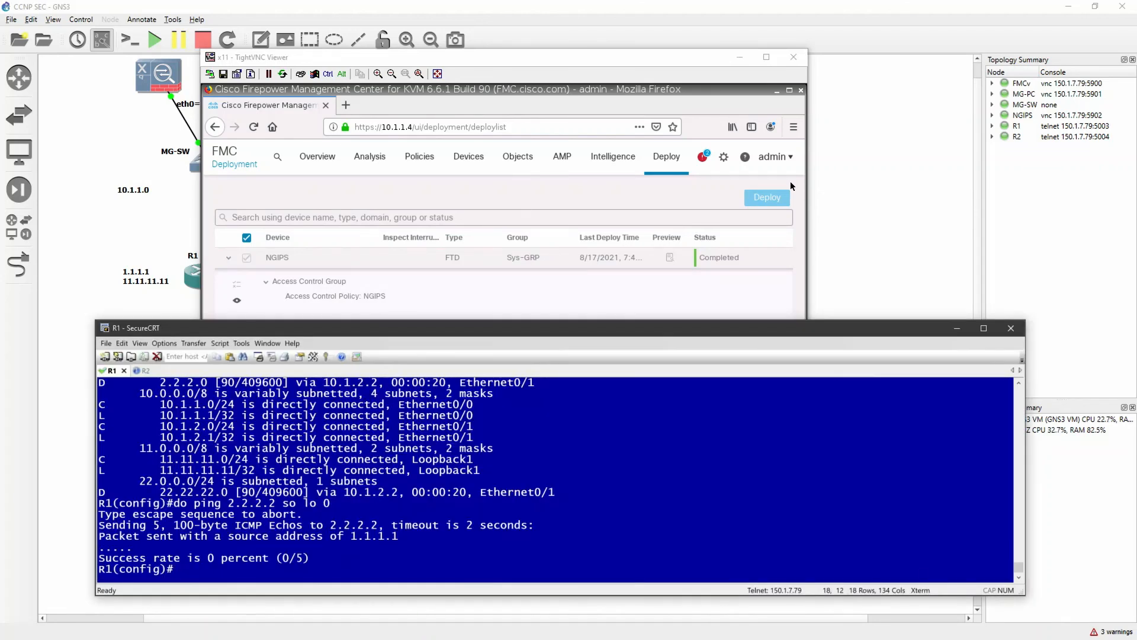
key(Return)
key(Return)
key(Up)
key(Return)
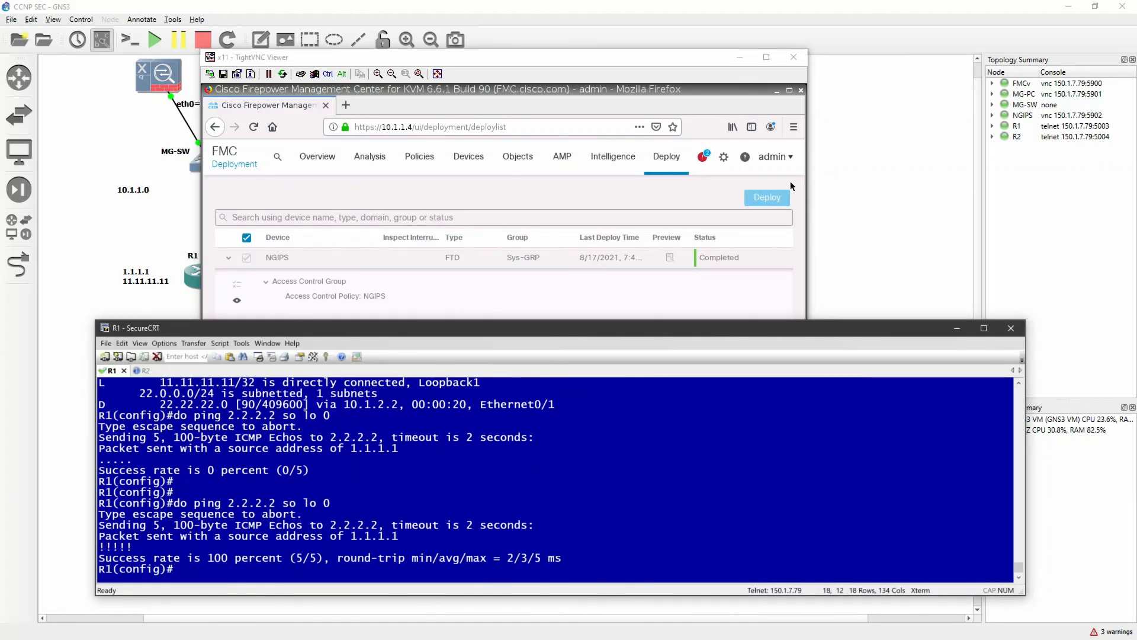
drag(132, 545, 98, 546)
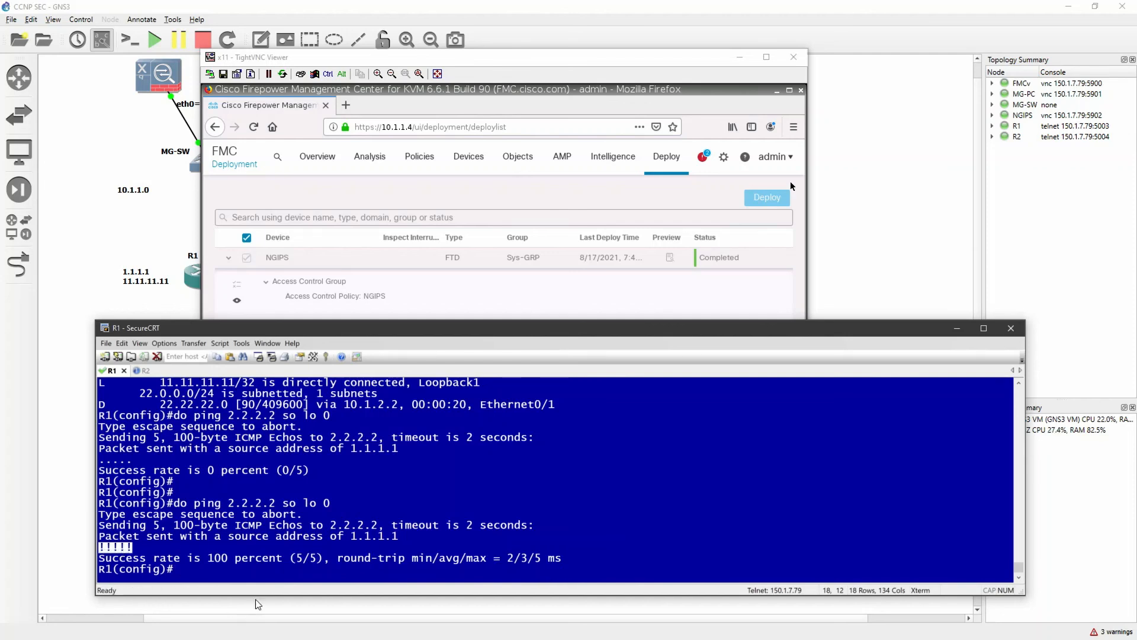
Switch to the GNS3 topology and review the full path from R1 through NGIPS to R2
click(137, 303)
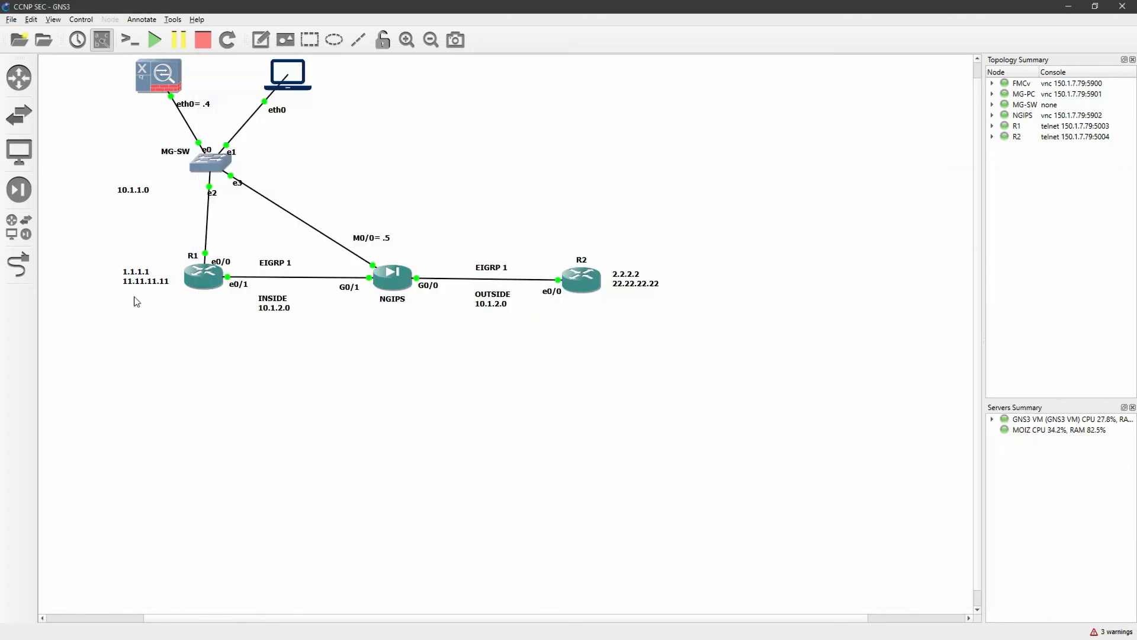
drag(100, 244, 714, 352)
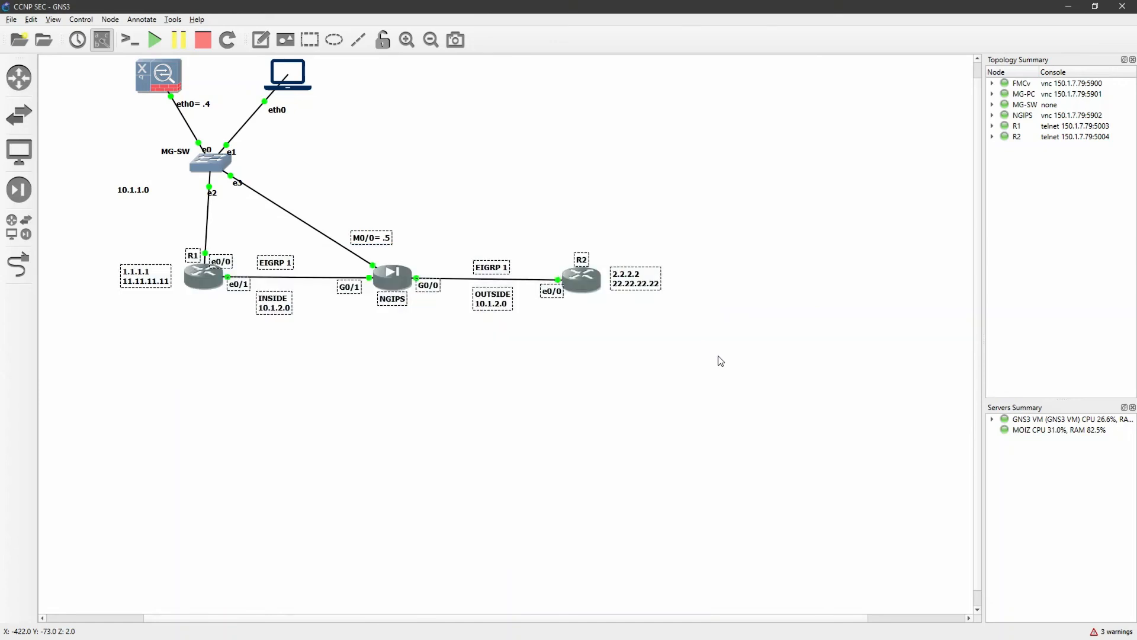
click(687, 382)
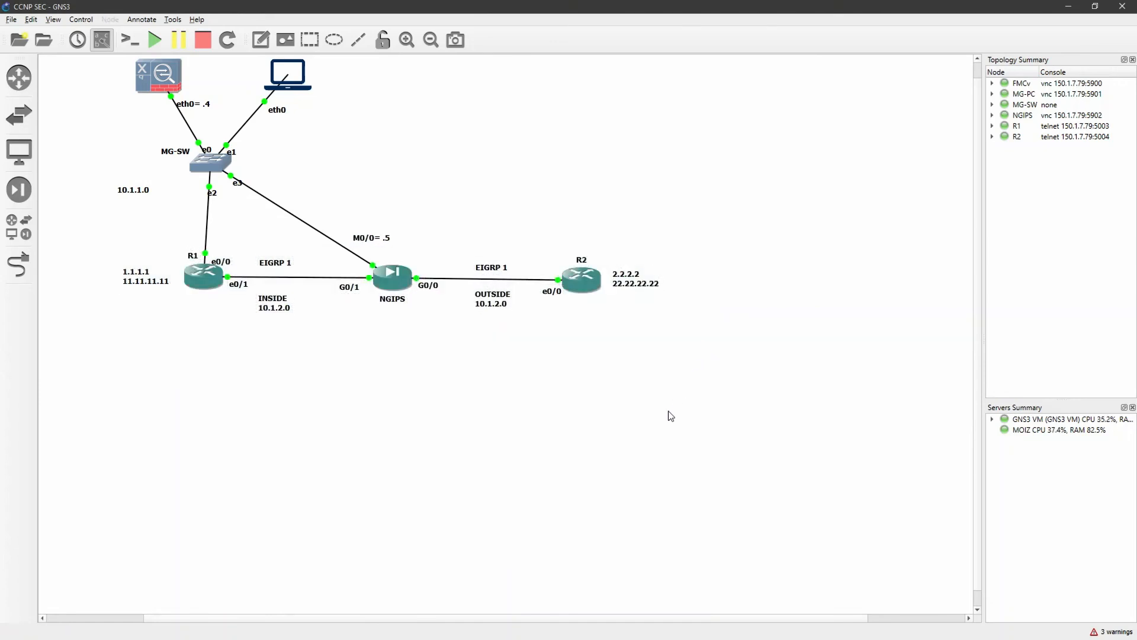